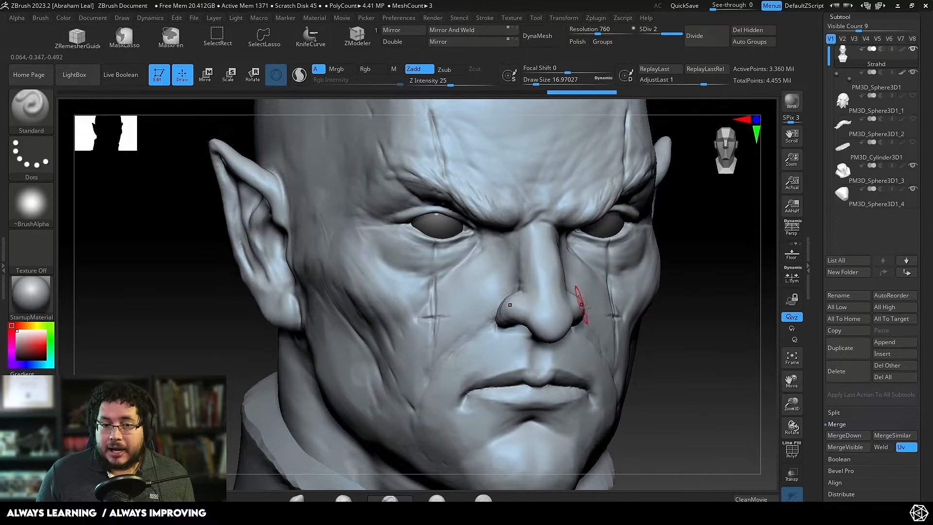
# Step: Switch to Chrome and browse the "male old face" image results, previewing the Psychology Benefits Society and OpenArt portraits for wrinkle reference
pyautogui.hotkey('alt', 'Tab')
pyautogui.hotkey('alt', 'Tab')
pyautogui.hotkey('alt', 'Tab')
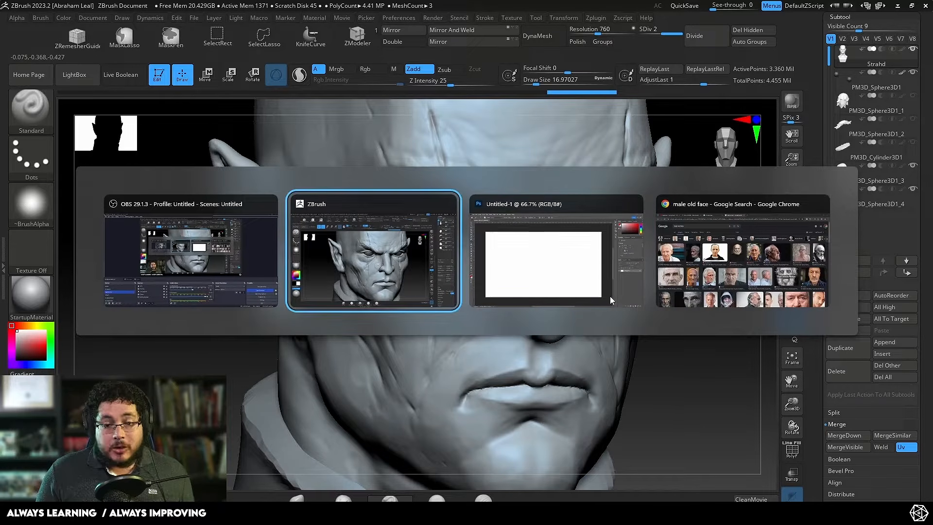
pyautogui.scroll(-3, 598, 287)
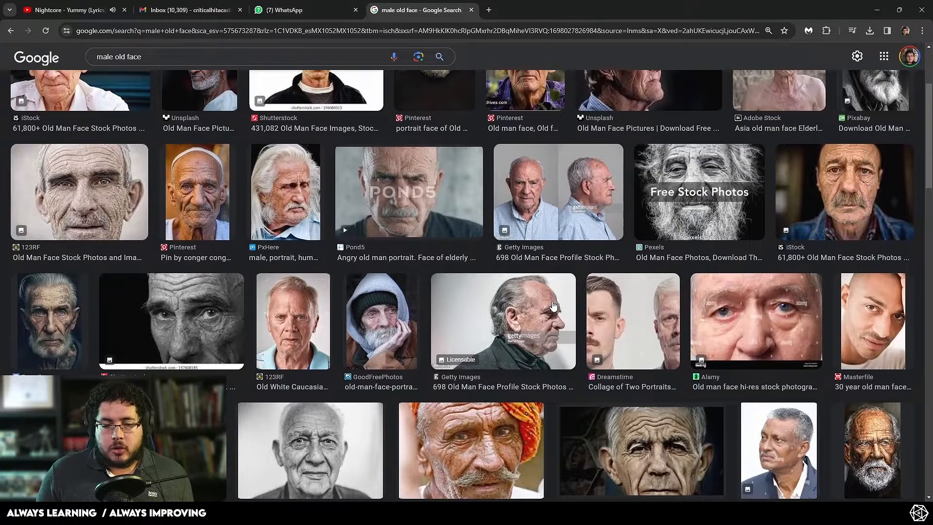
pyautogui.scroll(-7, 628, 321)
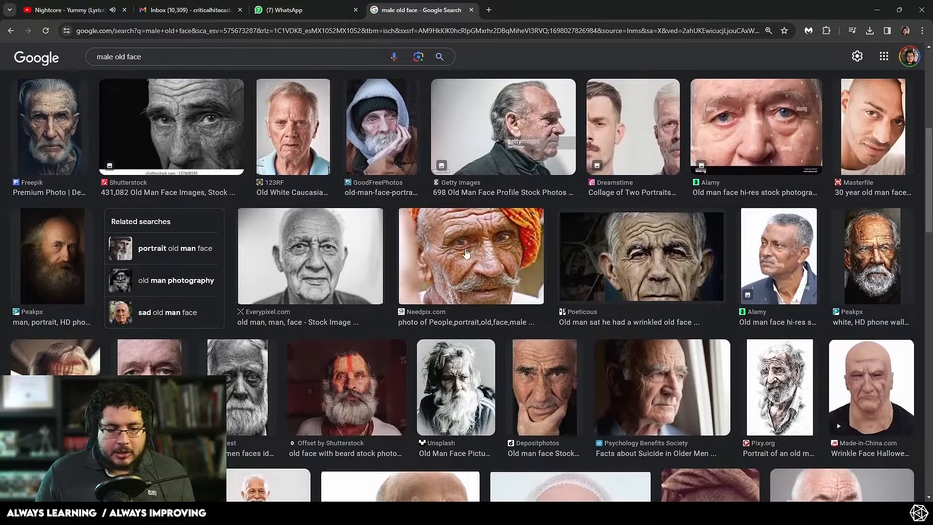
pyautogui.scroll(-2, 424, 303)
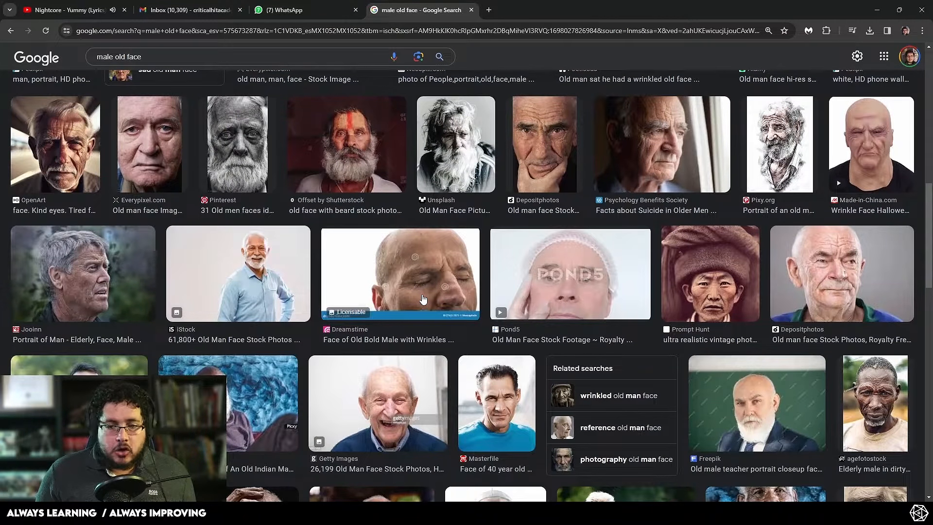
pyautogui.click(696, 194)
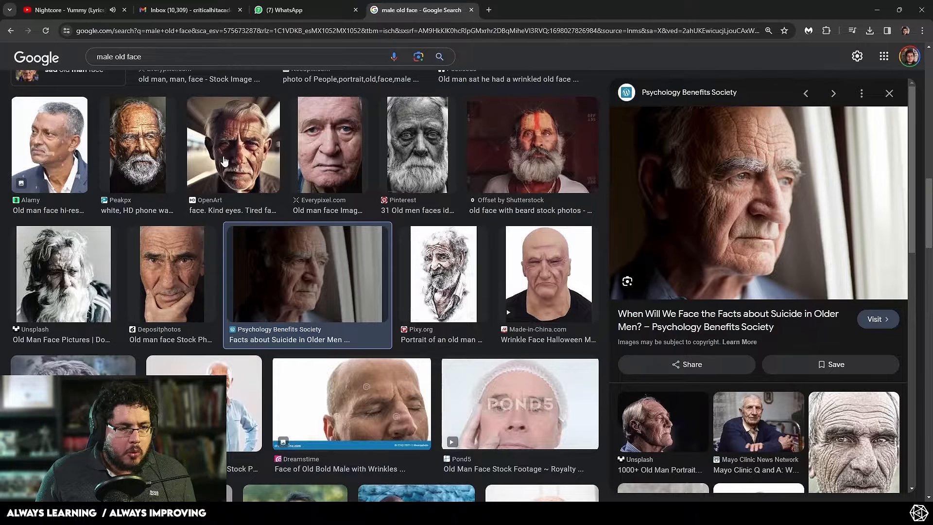
pyautogui.click(237, 163)
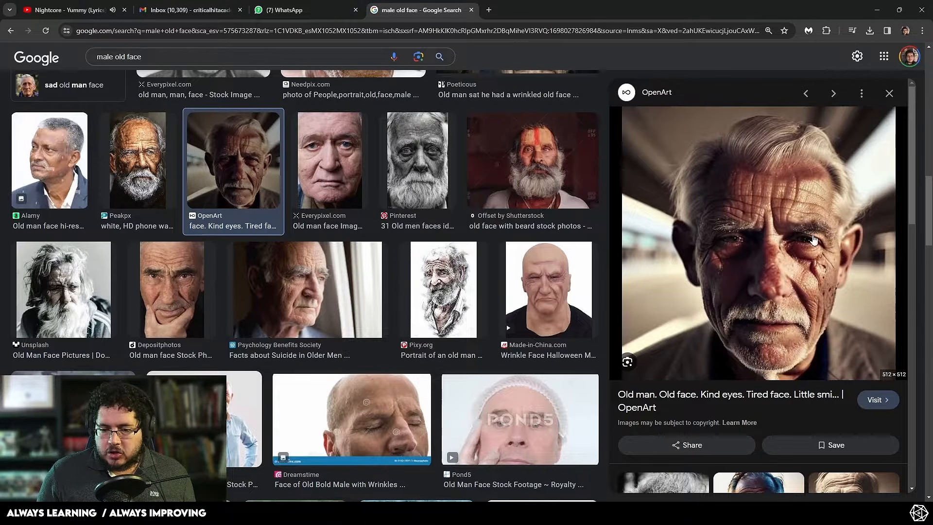
pyautogui.scroll(5, 407, 300)
pyautogui.scroll(5, 407, 301)
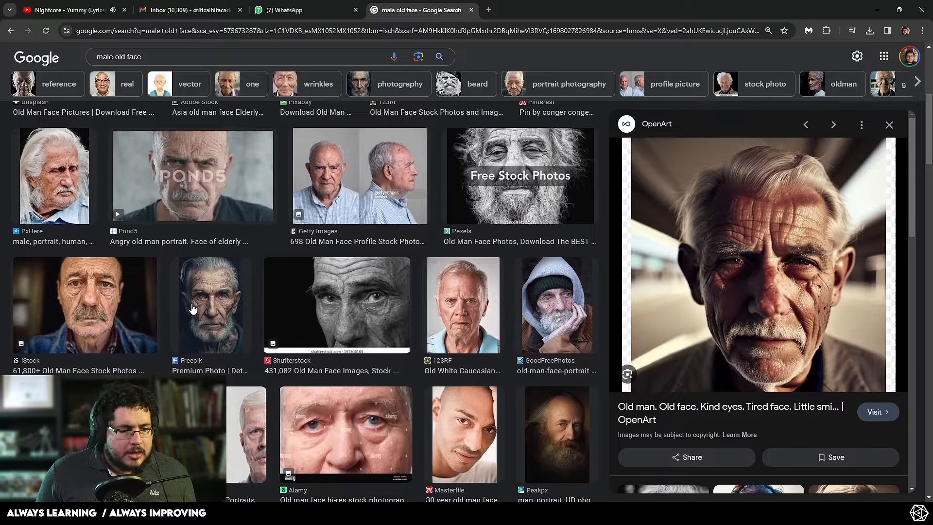
# Step: Copy the Freepik portrait of the tattooed old man and paste it into the blank Photoshop document
pyautogui.click(193, 309)
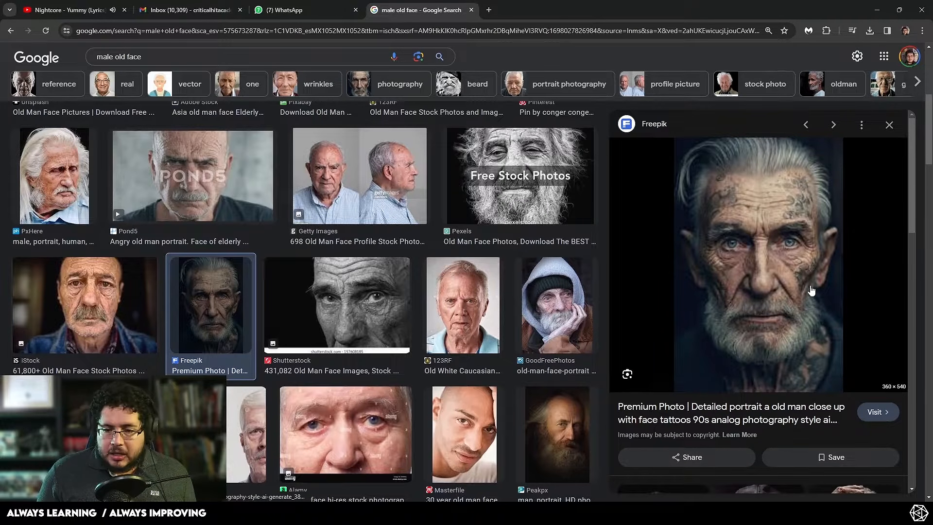
pyautogui.rightClick(802, 214)
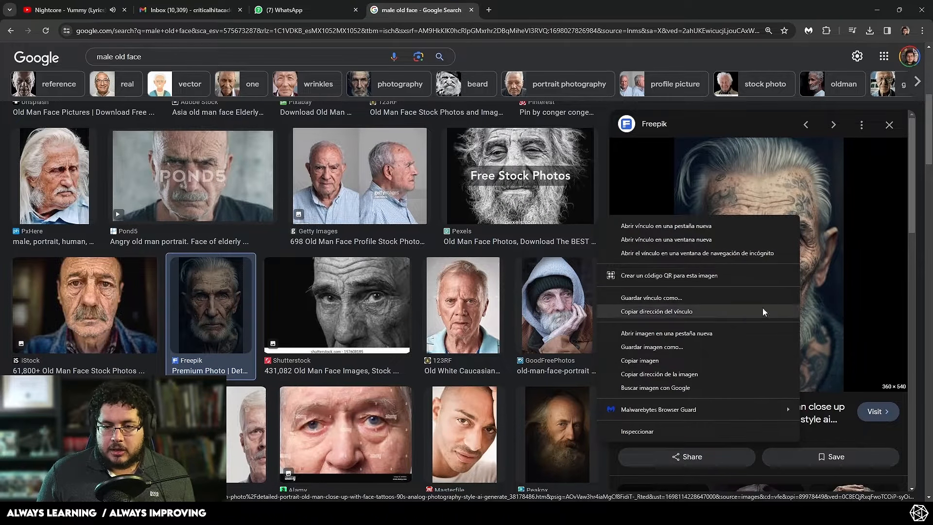
pyautogui.click(665, 360)
pyautogui.hotkey('alt', 'Tab')
pyautogui.hotkey('alt', 'Tab')
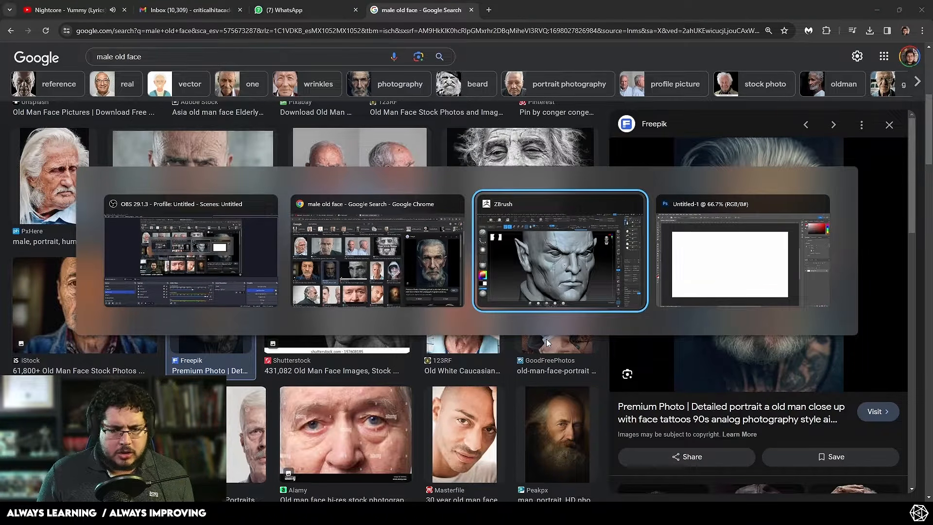
pyautogui.hotkey('ctrl', 'v')
pyautogui.keyDown('alt'); pyautogui.scroll(8, 486, 260); pyautogui.keyUp('alt')
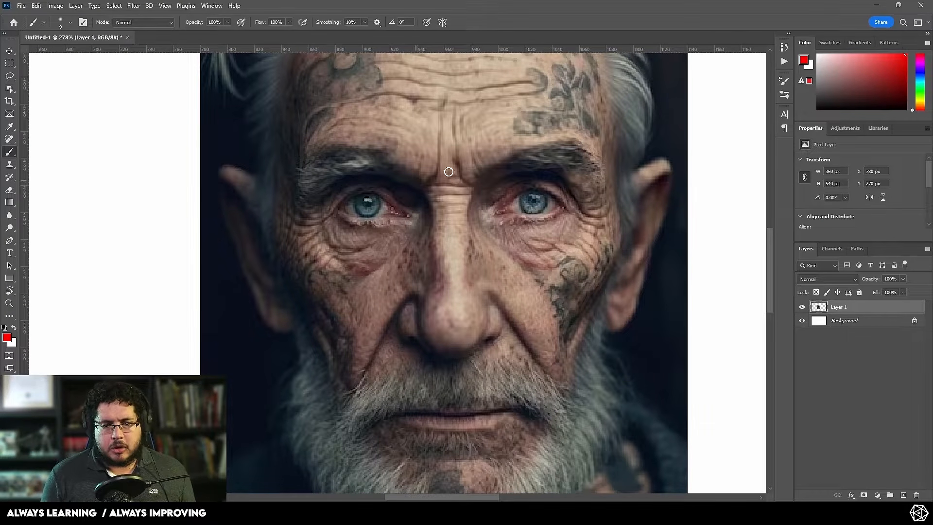
pyautogui.moveTo(439, 181); pyautogui.dragTo(414, 276)
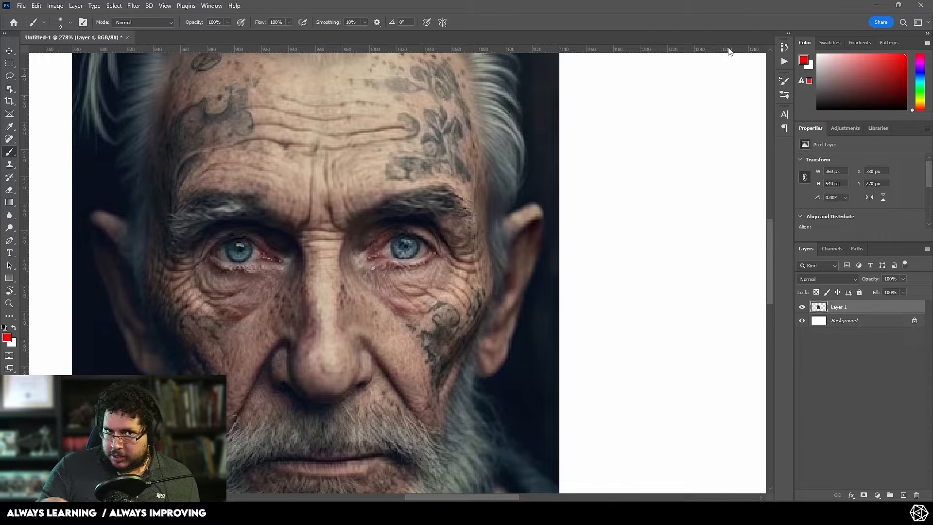
# Step: Paint a legend of circled numbers beside the portrait: 1 in red, 2 in green and 3 in blue
pyautogui.keyDown('alt'); pyautogui.scroll(-3, 552, 209); pyautogui.keyUp('alt')
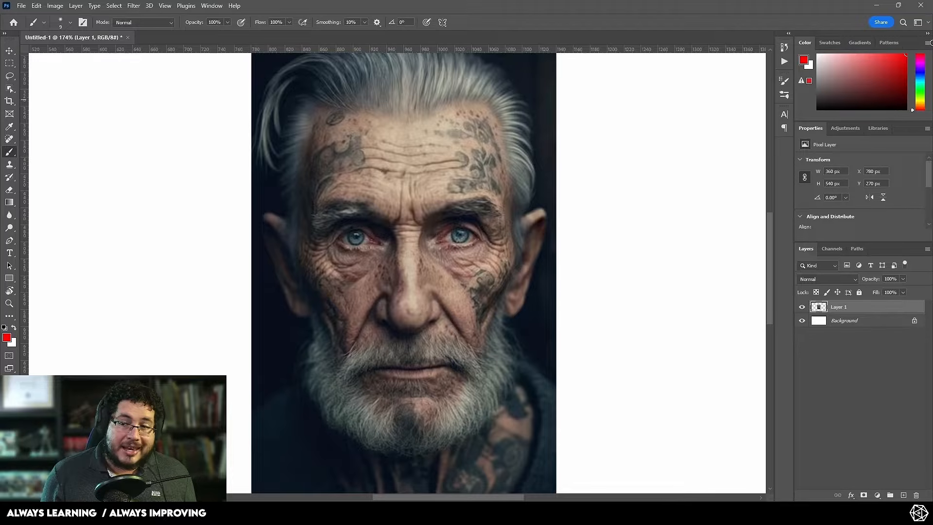
pyautogui.moveTo(581, 167); pyautogui.dragTo(583, 198)
pyautogui.moveTo(578, 158); pyautogui.dragTo(597, 167)
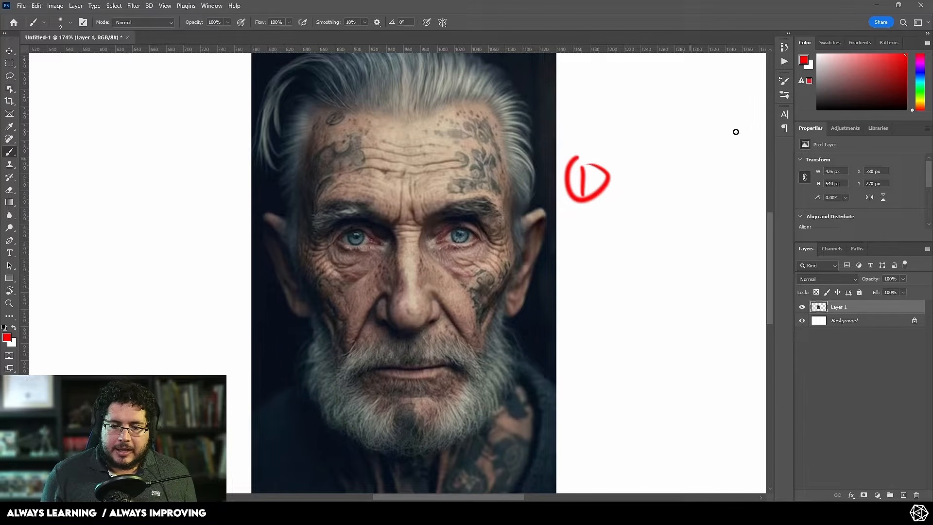
pyautogui.click(920, 88)
pyautogui.moveTo(578, 227); pyautogui.dragTo(591, 241)
pyautogui.moveTo(593, 213); pyautogui.dragTo(599, 223)
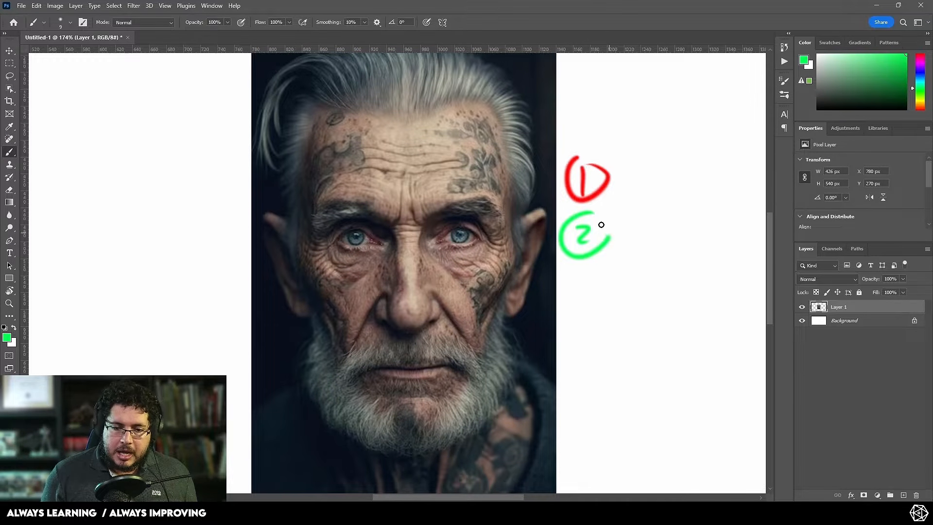
pyautogui.click(919, 74)
pyautogui.moveTo(577, 280)
pyautogui.mouseDown()
pyautogui.moveTo(589, 286)
pyautogui.moveTo(579, 295)
pyautogui.mouseUp()
pyautogui.moveTo(583, 265)
pyautogui.mouseDown()
pyautogui.moveTo(564, 297)
pyautogui.moveTo(600, 268)
pyautogui.mouseUp()
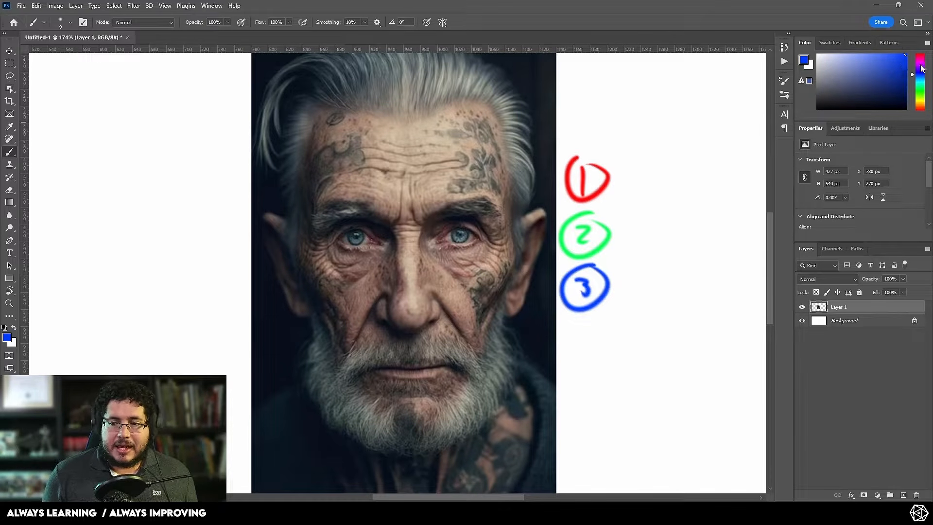
# Step: Set the brush colour back to red and mark the creases between the eyebrows and at one eye's outer corner
pyautogui.moveTo(918, 88); pyautogui.dragTo(913, 122)
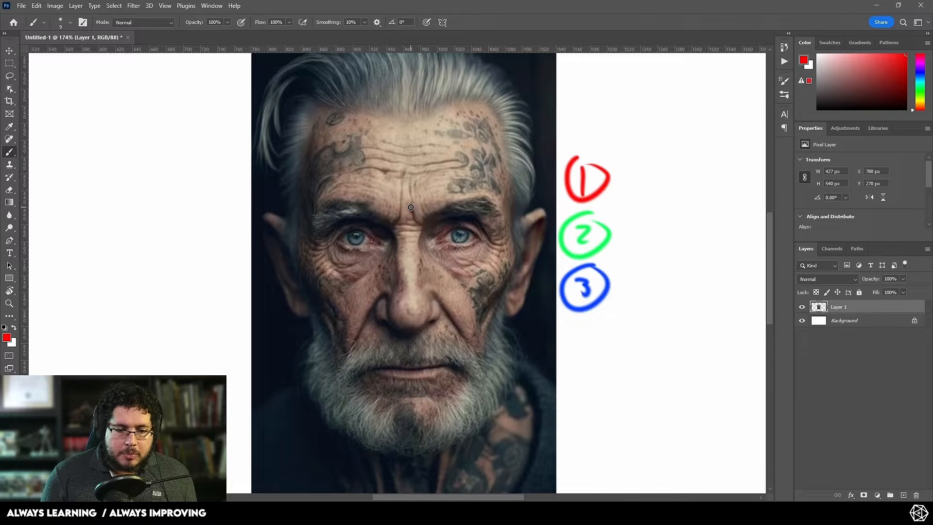
pyautogui.moveTo(410, 207)
pyautogui.mouseDown()
pyautogui.moveTo(418, 226)
pyautogui.moveTo(388, 229)
pyautogui.mouseUp()
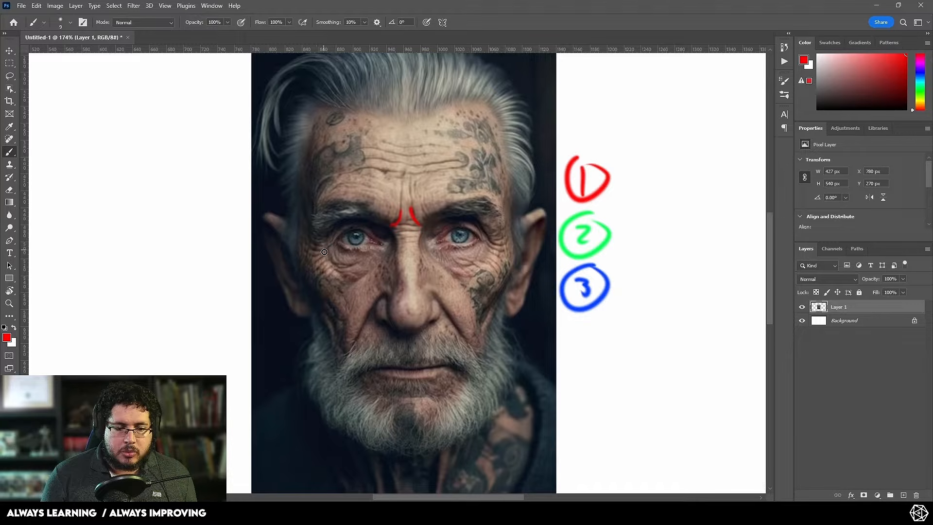
pyautogui.moveTo(329, 248)
pyautogui.mouseDown()
pyautogui.moveTo(313, 254)
pyautogui.moveTo(317, 260)
pyautogui.mouseUp()
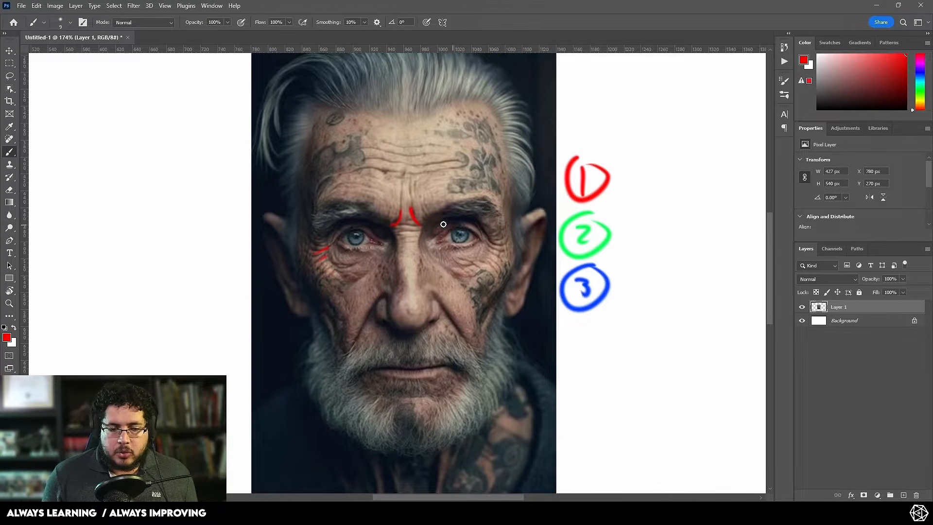
# Step: Draw a vertical red line on the blank area beside the portrait with five short parallel strokes branching to one side
pyautogui.moveTo(408, 264)
pyautogui.mouseDown()
pyautogui.moveTo(584, 284)
pyautogui.moveTo(566, 274)
pyautogui.mouseUp()
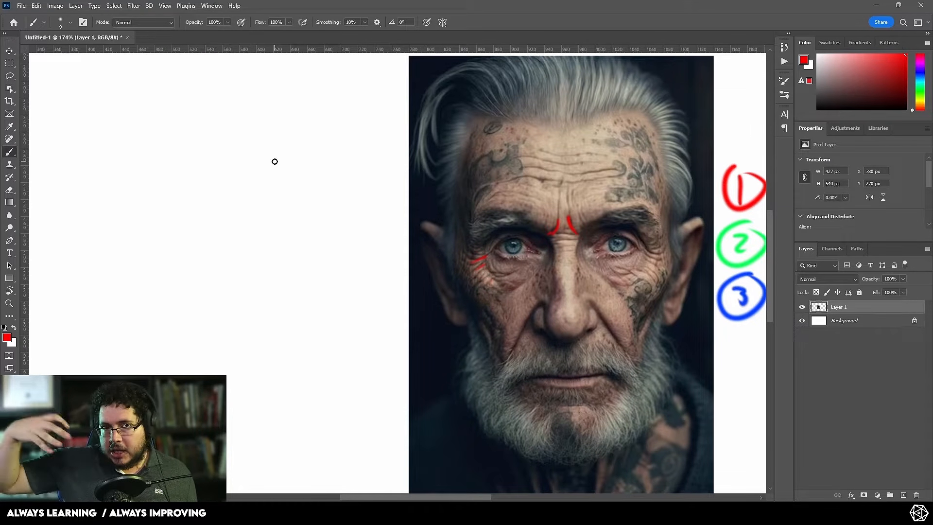
pyautogui.moveTo(201, 127); pyautogui.dragTo(198, 269)
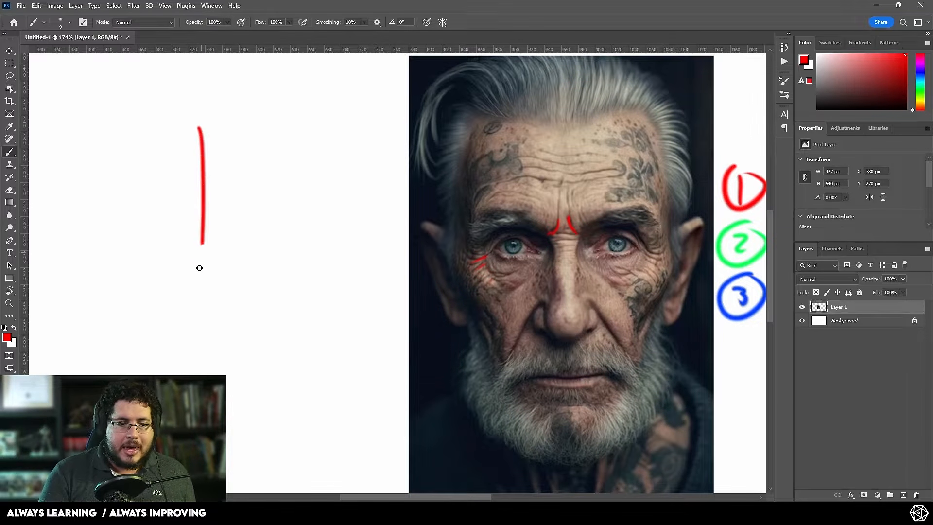
pyautogui.moveTo(194, 131); pyautogui.dragTo(238, 119)
pyautogui.moveTo(199, 168); pyautogui.dragTo(236, 154)
pyautogui.moveTo(198, 208); pyautogui.dragTo(235, 193)
pyautogui.moveTo(196, 250); pyautogui.dragTo(236, 234)
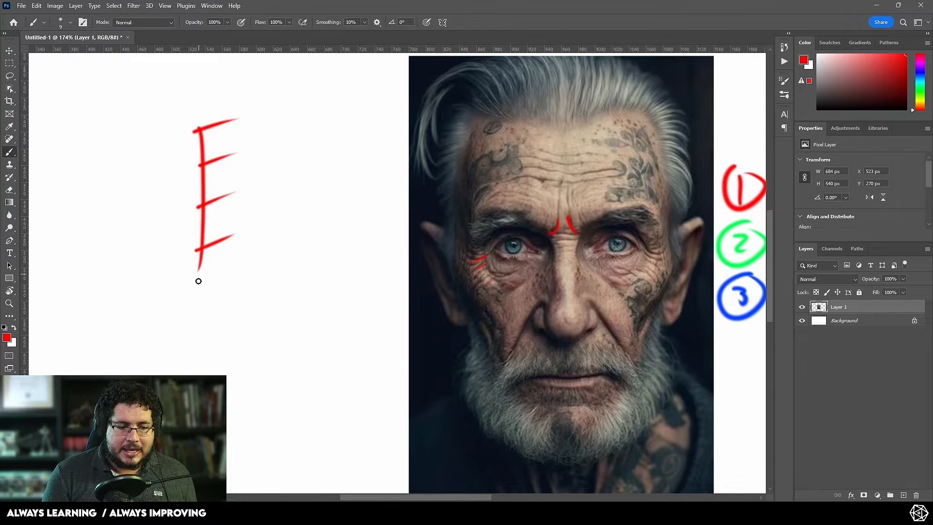
pyautogui.moveTo(198, 280); pyautogui.dragTo(226, 266)
# Step: Draw a wavy vertical red line with short strokes branching off it at varied angles
pyautogui.moveTo(299, 123)
pyautogui.mouseDown()
pyautogui.moveTo(308, 173)
pyautogui.moveTo(300, 365)
pyautogui.mouseUp()
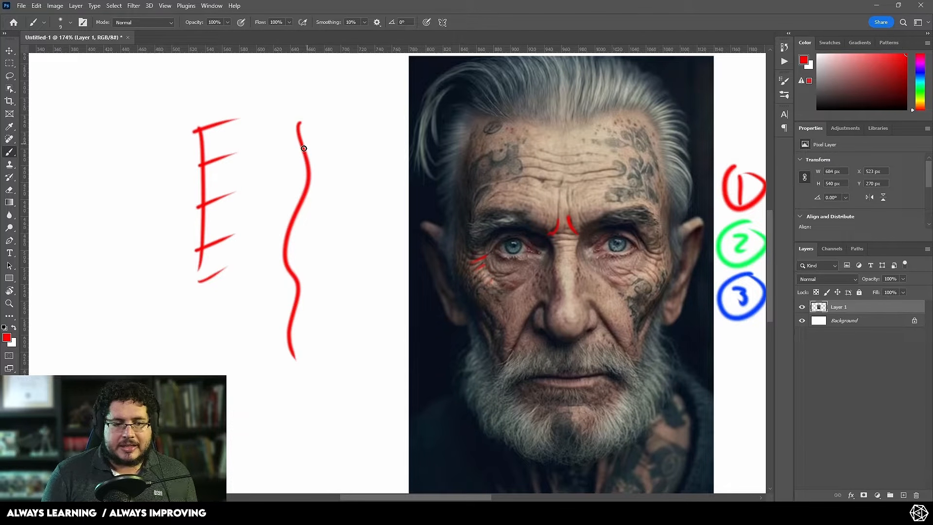
pyautogui.moveTo(299, 152); pyautogui.dragTo(334, 140)
pyautogui.moveTo(309, 180)
pyautogui.mouseDown()
pyautogui.moveTo(343, 213)
pyautogui.moveTo(332, 227)
pyautogui.mouseUp()
pyautogui.moveTo(323, 271); pyautogui.dragTo(291, 281)
pyautogui.moveTo(291, 319)
pyautogui.mouseDown()
pyautogui.moveTo(326, 348)
pyautogui.moveTo(309, 363)
pyautogui.mouseUp()
# Step: Undo the wavy line with its branches and the lower side strokes of the straight line
pyautogui.hotkey('ctrl', 'z')
pyautogui.hotkey('ctrl', 'z')
pyautogui.hotkey('ctrl', 'z')
pyautogui.hotkey('ctrl', 'z')
pyautogui.hotkey('ctrl', 'z')
pyautogui.hotkey('ctrl', 'z')
pyautogui.hotkey('ctrl', 'z')
pyautogui.hotkey('ctrl', 'z')
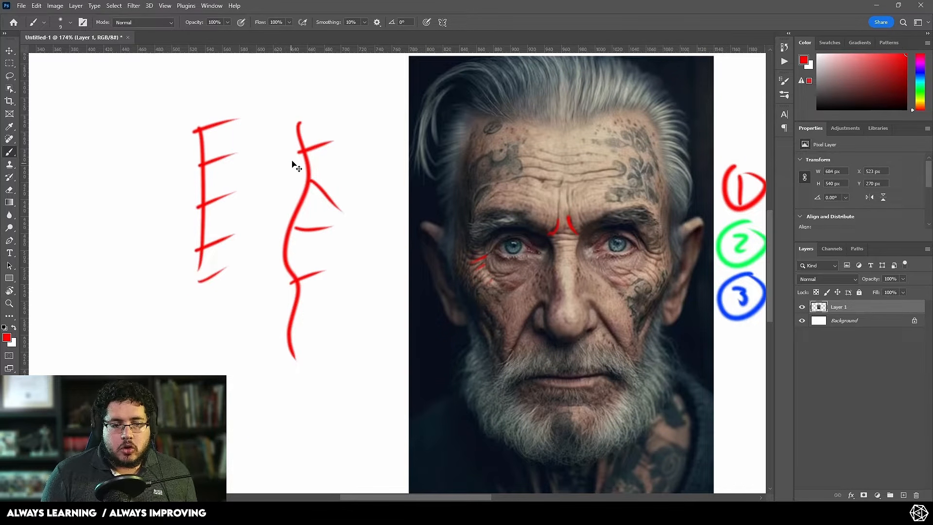
pyautogui.hotkey('ctrl', 'z')
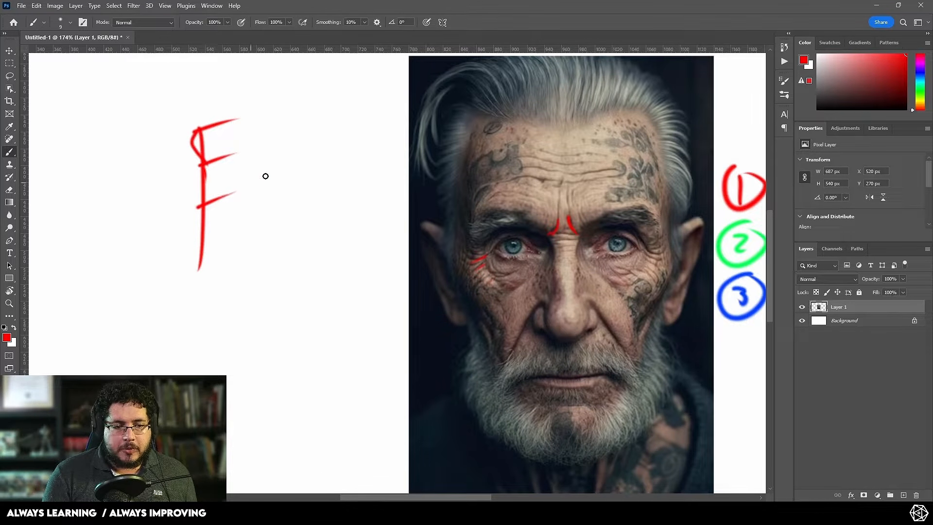
pyautogui.hotkey('ctrl', 'z')
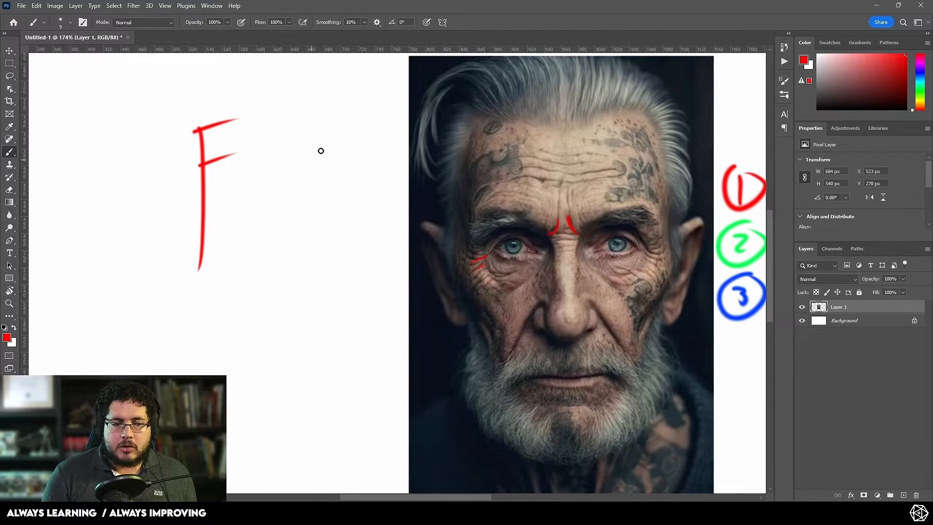
# Step: Draw a diagonal red line with a V-shaped notch in its middle and an arrow pointing into the notch
pyautogui.moveTo(257, 213); pyautogui.dragTo(351, 88)
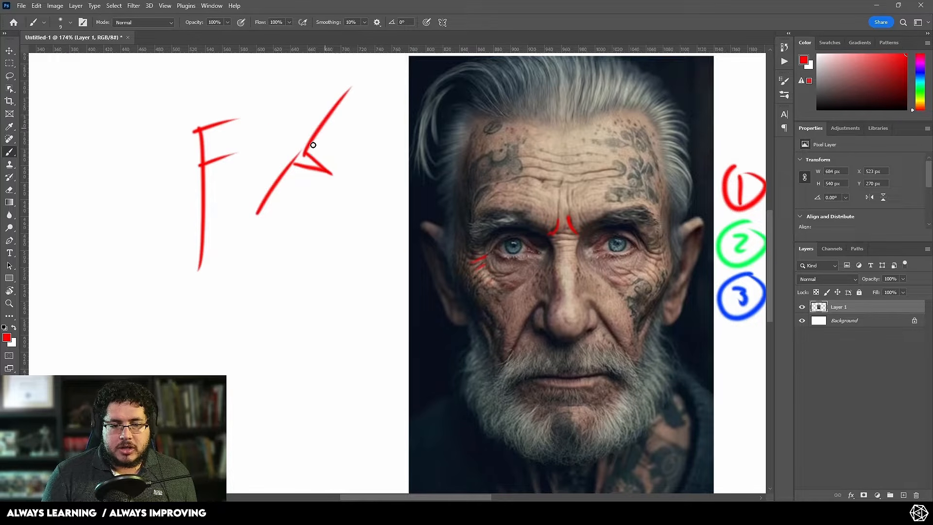
pyautogui.moveTo(271, 125); pyautogui.dragTo(297, 141)
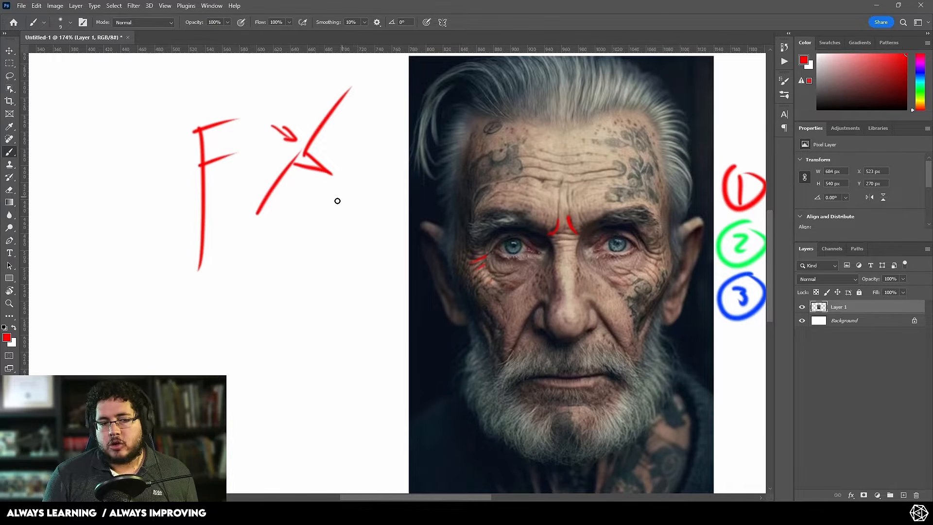
# Step: Switch to ZBrush, try carving wrinkle lines under the eye with the DamStandard brush, and undo the strokes
pyautogui.hotkey('alt', 'Tab')
pyautogui.hotkey('alt', 'Tab')
pyautogui.hotkey('alt', 'Tab')
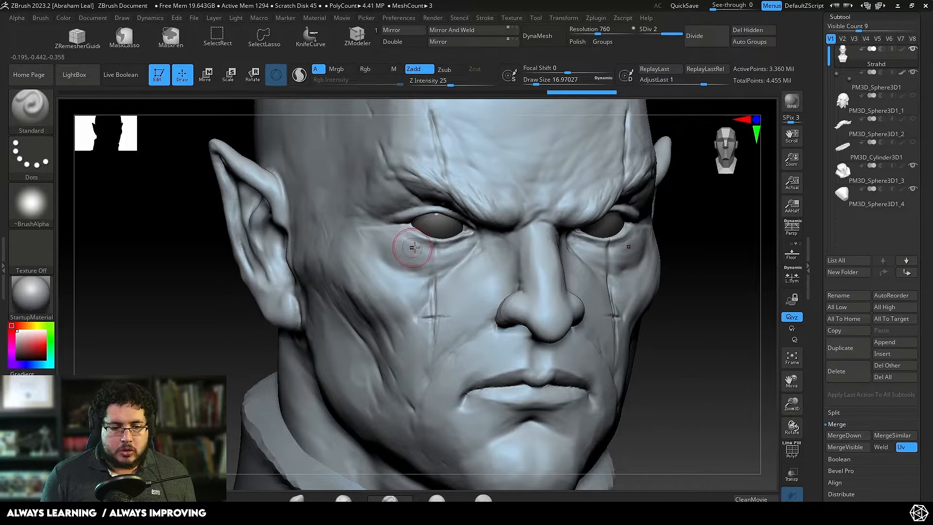
pyautogui.press('b')
pyautogui.press('d')
pyautogui.press('s')
pyautogui.press('space')
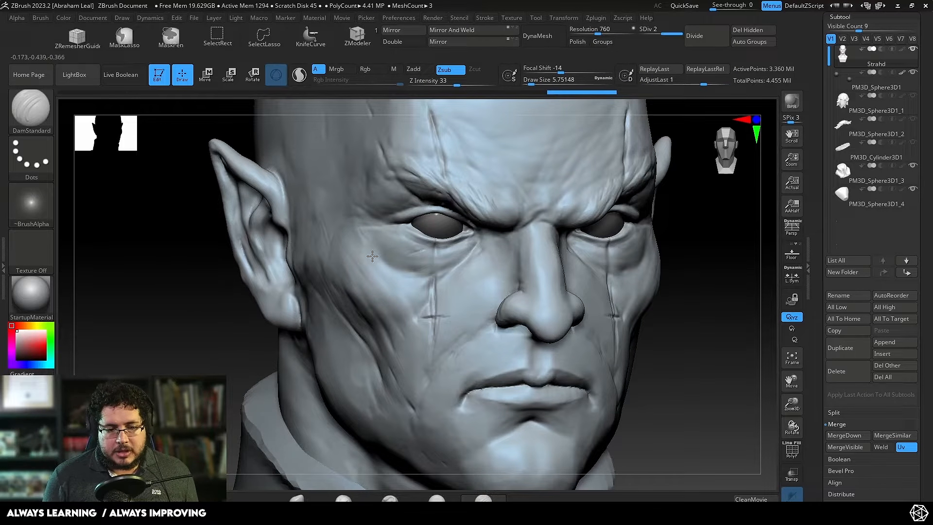
pyautogui.moveTo(387, 279)
pyautogui.mouseDown()
pyautogui.moveTo(432, 257)
pyautogui.moveTo(421, 284)
pyautogui.mouseUp()
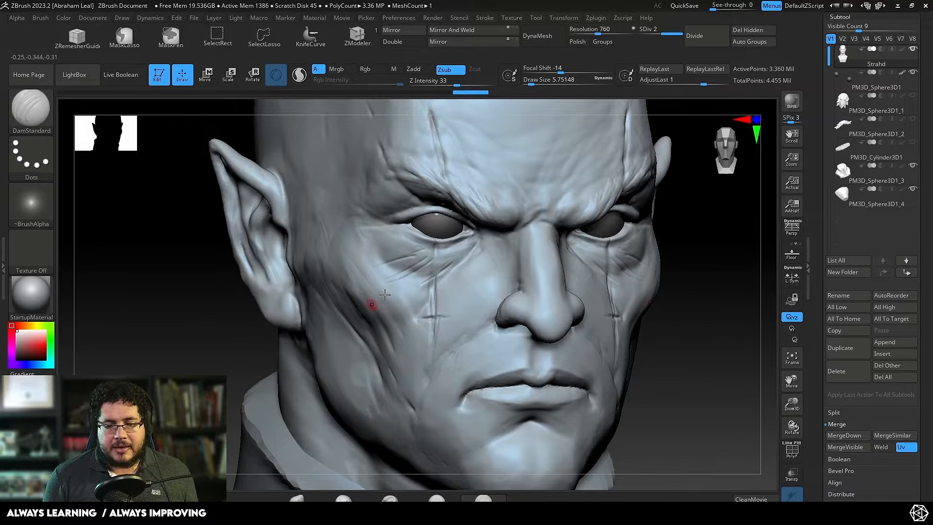
pyautogui.hotkey('ctrl', 'z')
pyautogui.hotkey('ctrl', 'z')
pyautogui.hotkey('ctrl', 'z')
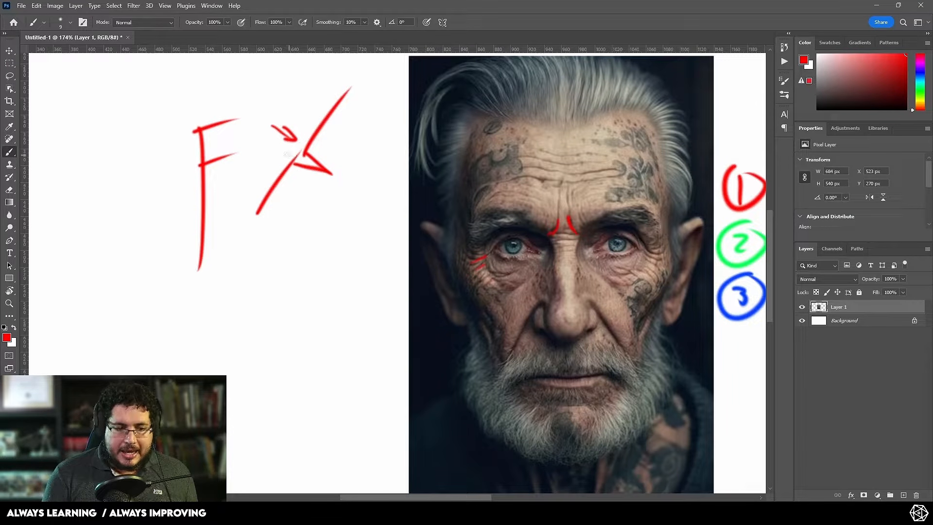
# Step: Switch back to Photoshop and paint raised, bulging edges on both sides of the diagonal line's notch
pyautogui.moveTo(317, 129)
pyautogui.mouseDown()
pyautogui.moveTo(310, 159)
pyautogui.moveTo(302, 152)
pyautogui.moveTo(318, 129)
pyautogui.mouseUp()
pyautogui.moveTo(290, 170)
pyautogui.mouseDown()
pyautogui.moveTo(283, 176)
pyautogui.moveTo(295, 166)
pyautogui.mouseUp()
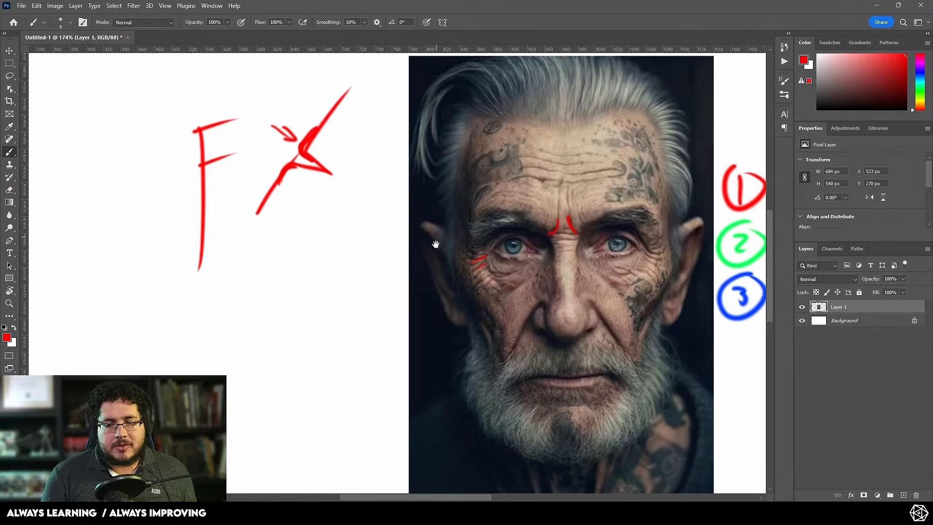
# Step: Trace the main horizontal forehead wrinkles on the portrait in red
pyautogui.moveTo(436, 244)
pyautogui.mouseDown()
pyautogui.moveTo(178, 229)
pyautogui.moveTo(219, 225)
pyautogui.mouseUp()
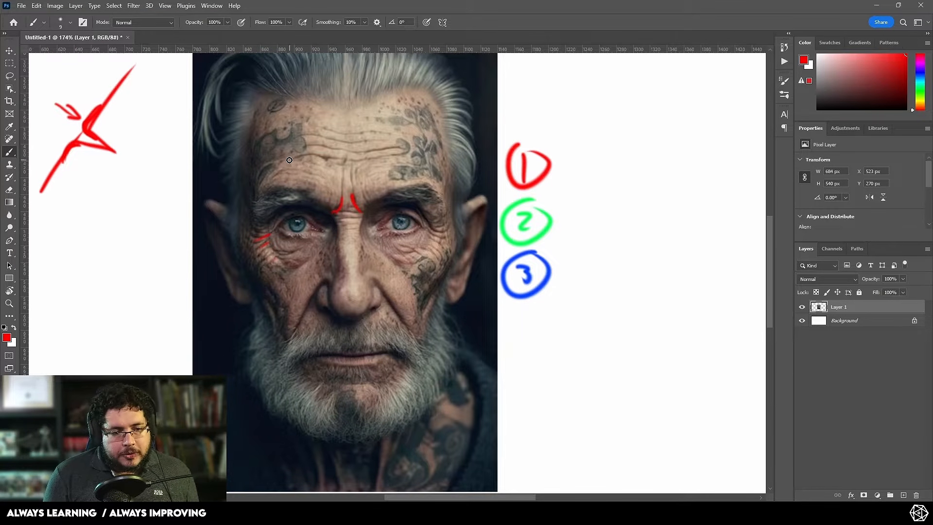
pyautogui.moveTo(290, 159)
pyautogui.mouseDown()
pyautogui.moveTo(340, 162)
pyautogui.moveTo(400, 148)
pyautogui.moveTo(375, 151)
pyautogui.mouseUp()
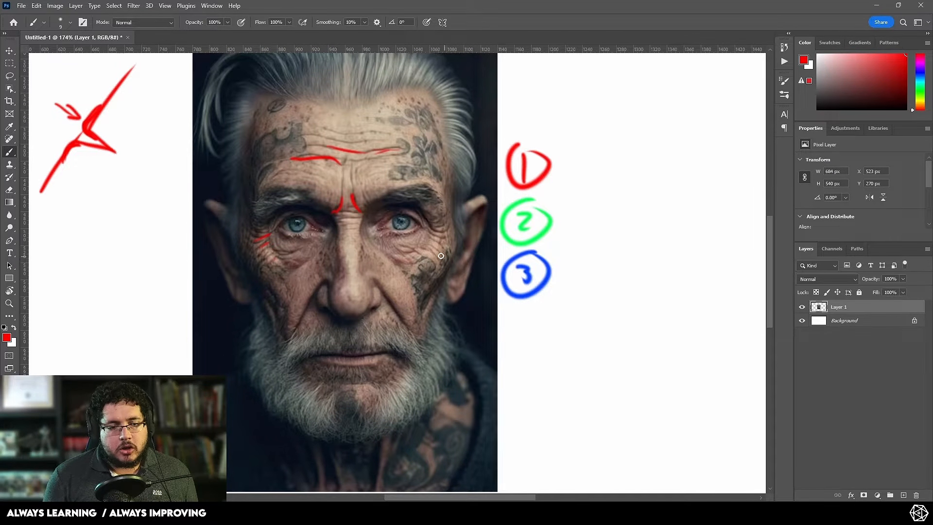
# Step: Add a red crow's-foot line beside the second eye, outline the forehead and brow area, and circle the other eye socket
pyautogui.moveTo(427, 222); pyautogui.dragTo(446, 236)
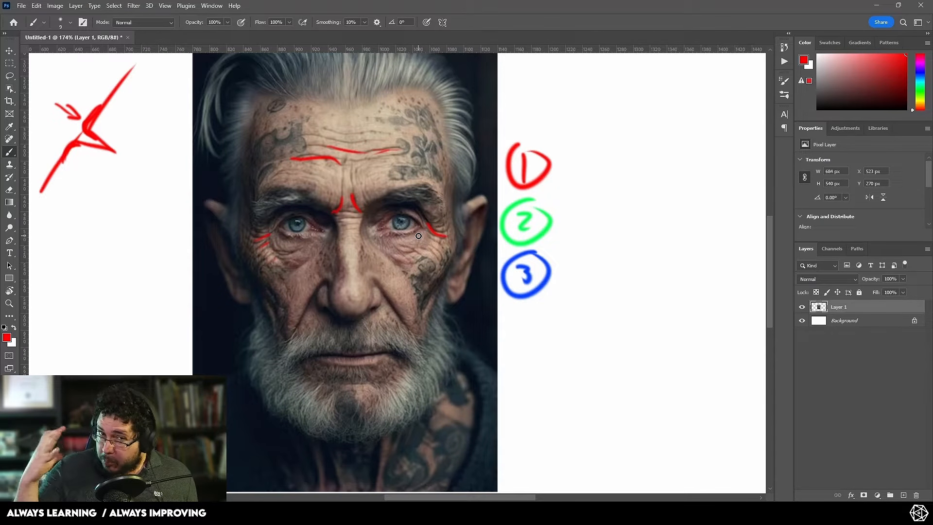
pyautogui.moveTo(278, 110); pyautogui.dragTo(271, 167)
pyautogui.moveTo(275, 125)
pyautogui.mouseDown()
pyautogui.moveTo(393, 111)
pyautogui.moveTo(414, 174)
pyautogui.mouseUp()
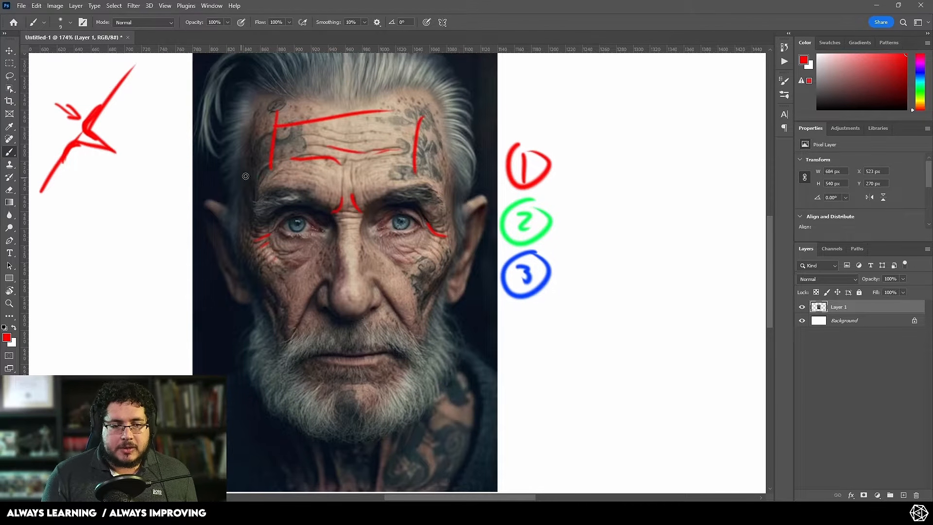
pyautogui.moveTo(257, 177); pyautogui.dragTo(391, 177)
pyautogui.moveTo(299, 194)
pyautogui.mouseDown()
pyautogui.moveTo(309, 265)
pyautogui.moveTo(330, 208)
pyautogui.mouseUp()
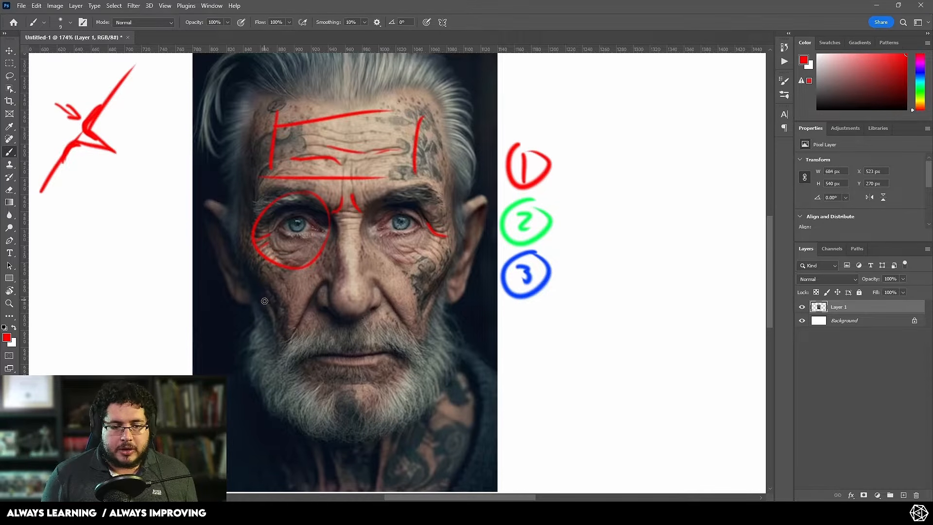
# Step: Trace the cheek and nasolabial folds on both sides of the nose and outline the mouth area in red
pyautogui.moveTo(326, 289); pyautogui.dragTo(286, 339)
pyautogui.moveTo(318, 246); pyautogui.dragTo(270, 323)
pyautogui.moveTo(372, 284); pyautogui.dragTo(396, 313)
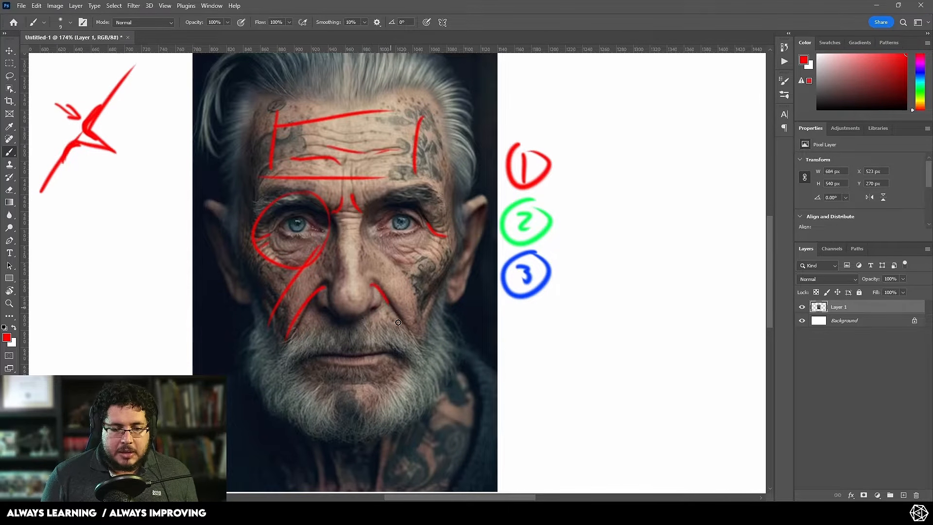
pyautogui.moveTo(378, 253); pyautogui.dragTo(425, 293)
pyautogui.moveTo(313, 314)
pyautogui.mouseDown()
pyautogui.moveTo(321, 394)
pyautogui.moveTo(405, 389)
pyautogui.mouseUp()
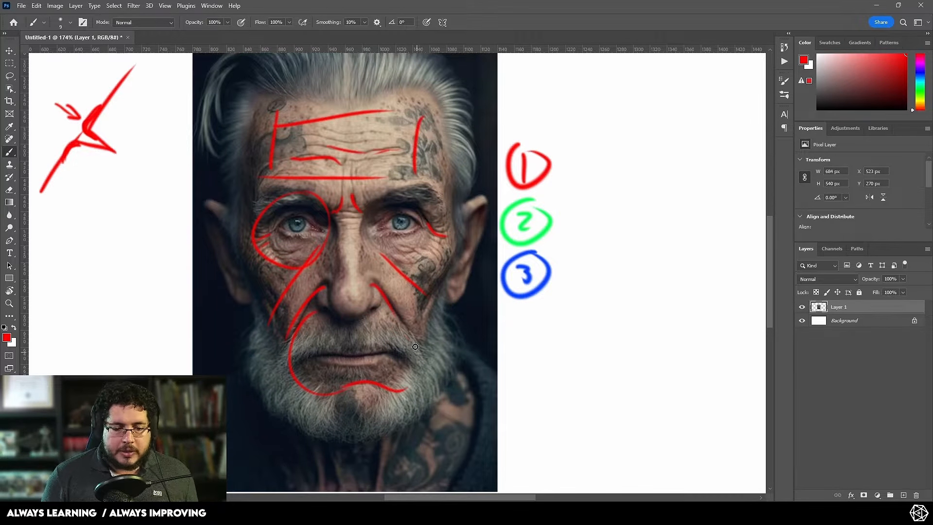
pyautogui.moveTo(343, 317); pyautogui.dragTo(410, 340)
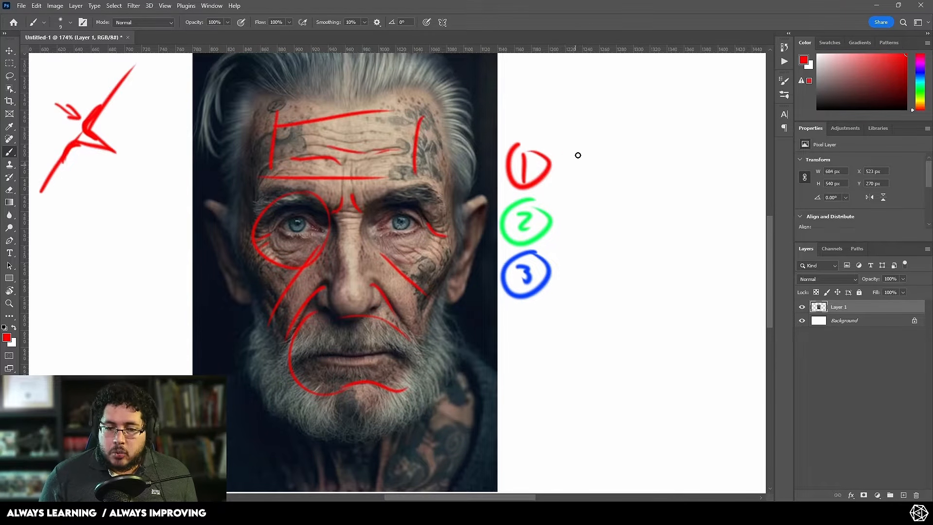
# Step: Write "Dam Std" in red beside the circled level 1
pyautogui.moveTo(569, 155)
pyautogui.mouseDown()
pyautogui.moveTo(570, 185)
pyautogui.moveTo(648, 176)
pyautogui.moveTo(638, 186)
pyautogui.mouseUp()
pyautogui.moveTo(657, 161)
pyautogui.mouseDown()
pyautogui.moveTo(653, 186)
pyautogui.moveTo(670, 187)
pyautogui.mouseUp()
pyautogui.moveTo(681, 161); pyautogui.dragTo(678, 186)
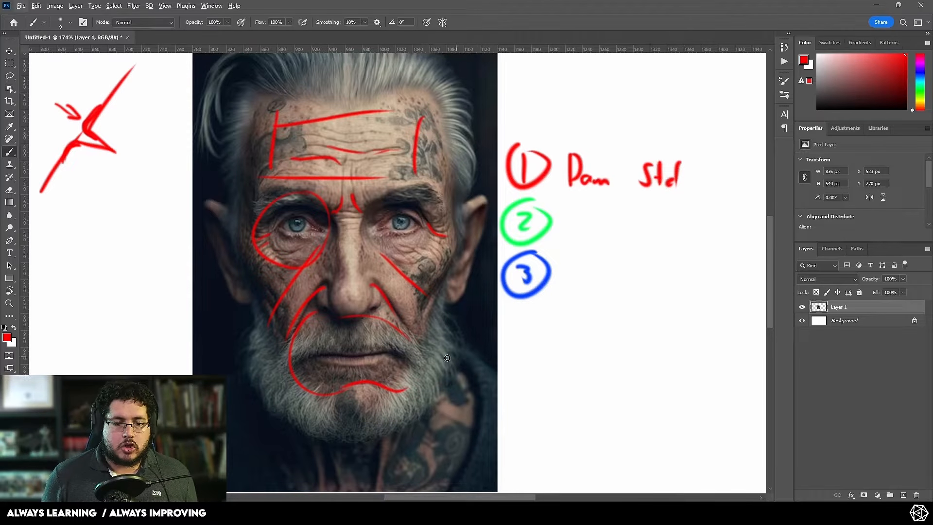
# Step: Mark the fine wrinkles under the eye in green and write "Alphas" beside the circled level 2
pyautogui.click(919, 90)
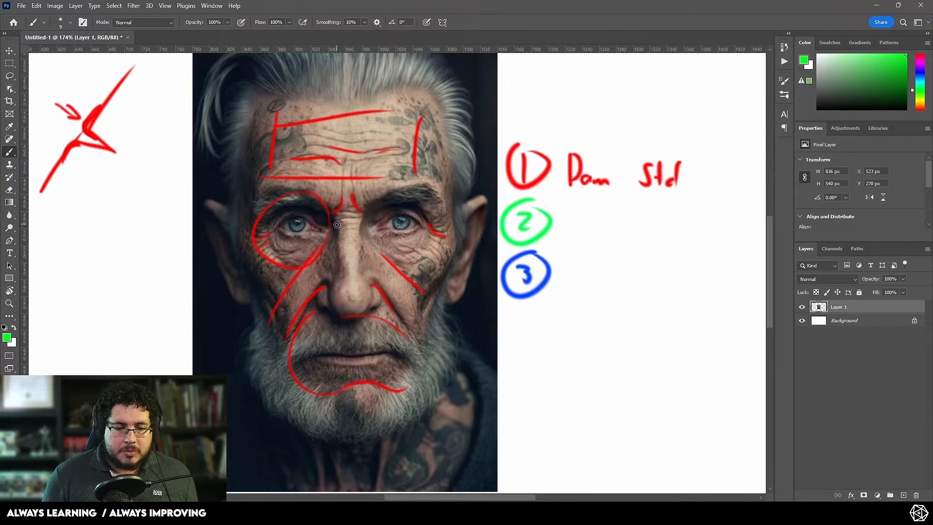
pyautogui.moveTo(399, 244)
pyautogui.mouseDown()
pyautogui.moveTo(425, 240)
pyautogui.moveTo(401, 253)
pyautogui.mouseUp()
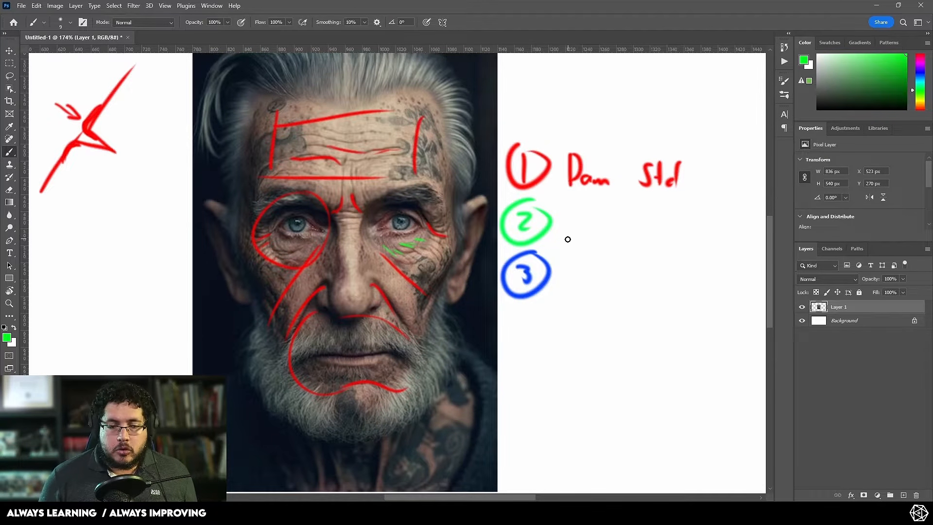
pyautogui.moveTo(568, 239)
pyautogui.mouseDown()
pyautogui.moveTo(584, 229)
pyautogui.moveTo(622, 239)
pyautogui.mouseUp()
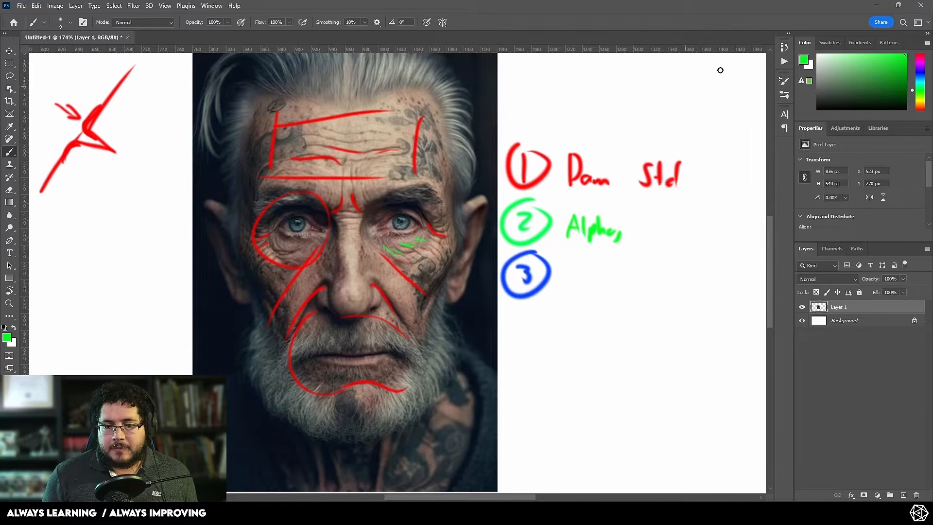
# Step: Mark pores and tiny skin lines on the cheek and nose in blue, and write "Alphas" beside the circled level 3
pyautogui.moveTo(922, 94); pyautogui.dragTo(921, 74)
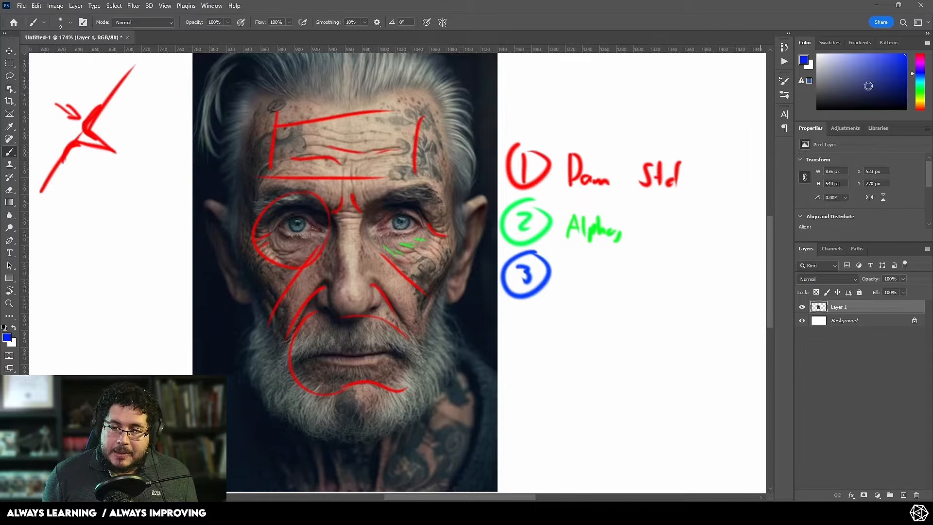
pyautogui.click(380, 273)
pyautogui.click(390, 281)
pyautogui.click(400, 290)
pyautogui.click(399, 276)
pyautogui.click(389, 265)
pyautogui.click(417, 265)
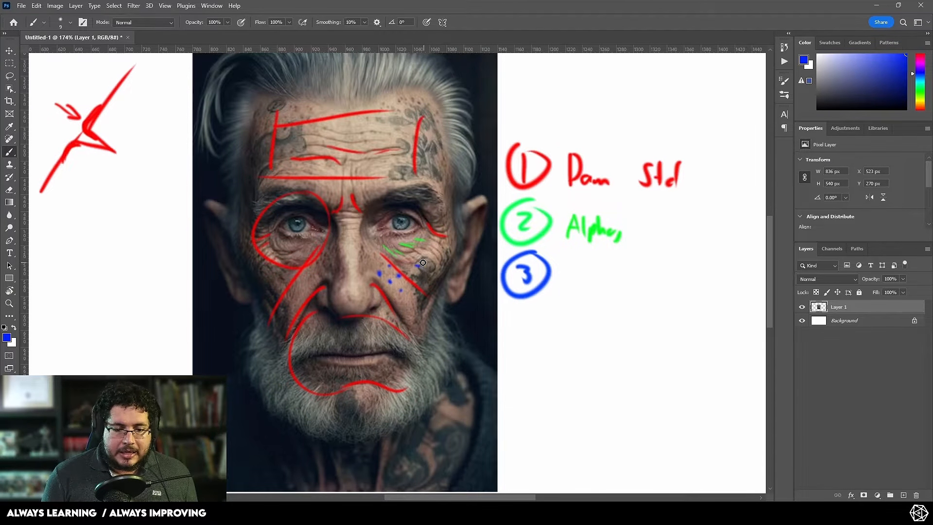
pyautogui.moveTo(354, 258); pyautogui.dragTo(353, 266)
pyautogui.moveTo(348, 255)
pyautogui.mouseDown()
pyautogui.moveTo(363, 259)
pyautogui.moveTo(325, 277)
pyautogui.mouseUp()
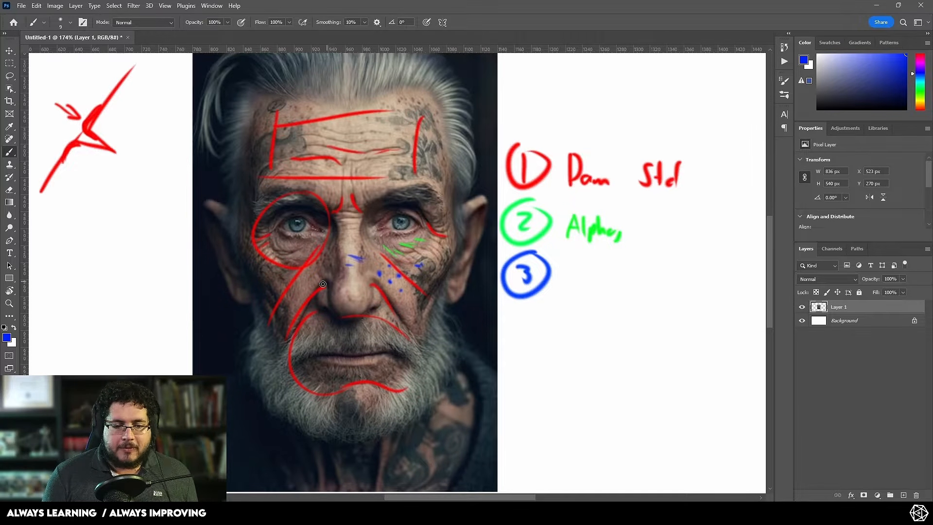
pyautogui.moveTo(566, 290)
pyautogui.mouseDown()
pyautogui.moveTo(577, 278)
pyautogui.moveTo(607, 282)
pyautogui.moveTo(596, 282)
pyautogui.mouseUp()
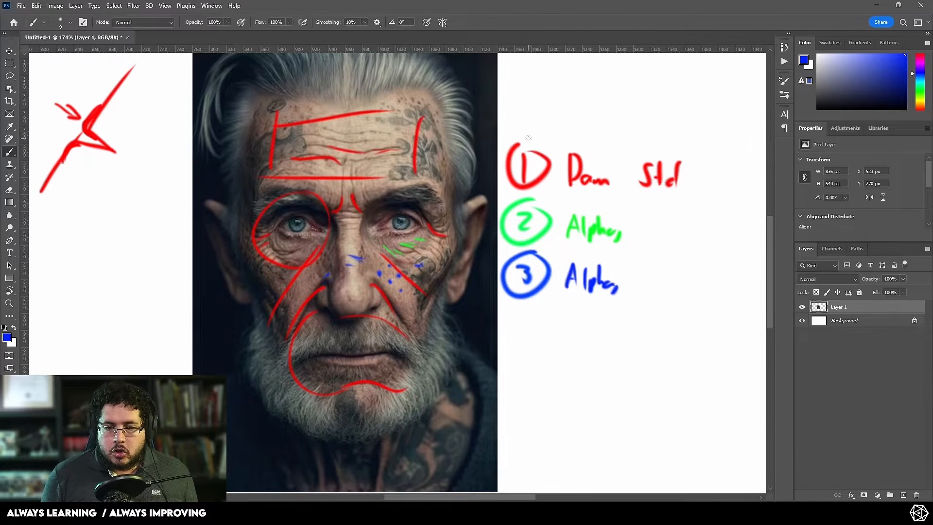
# Step: Draw blue check marks above levels 1 and 2 and a small arrow below level 3
pyautogui.moveTo(532, 128); pyautogui.dragTo(574, 114)
pyautogui.moveTo(550, 200); pyautogui.dragTo(557, 195)
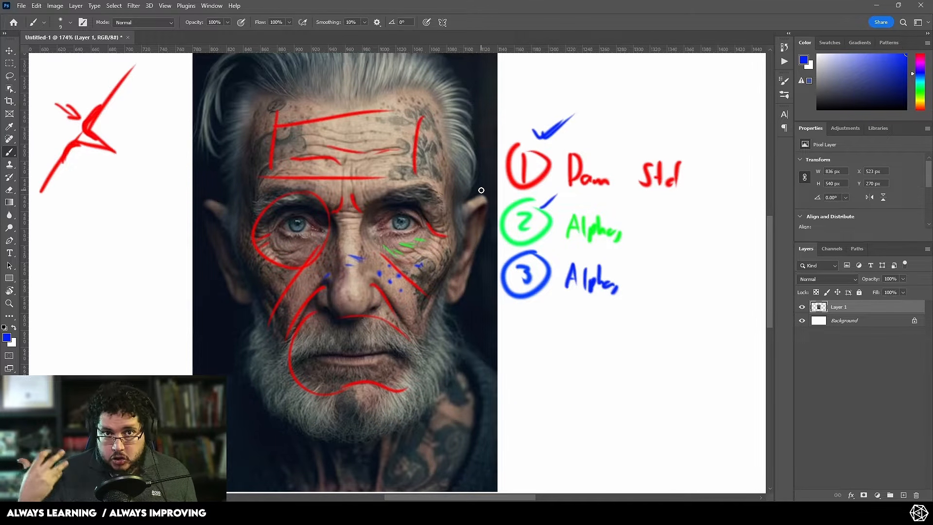
pyautogui.moveTo(530, 301); pyautogui.dragTo(524, 325)
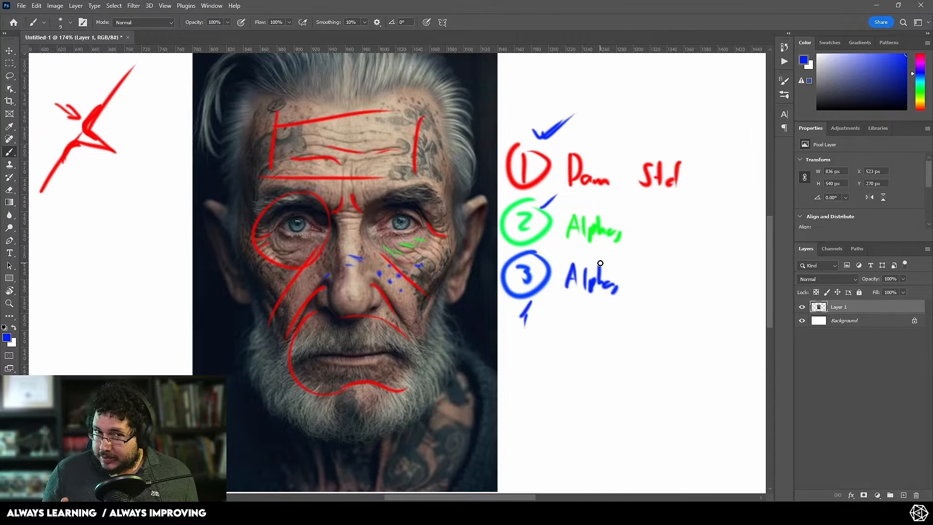
# Step: Switch to ZBrush and bring the head's eye and cheek area into close view
pyautogui.hotkey('alt', 'Tab')
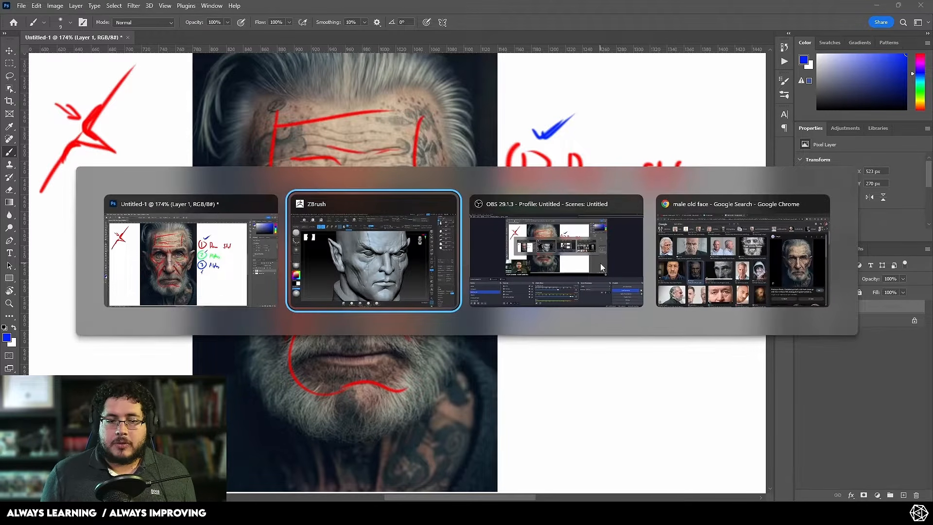
pyautogui.keyDown('alt'); pyautogui.moveTo(693, 298); pyautogui.dragTo(694, 321); pyautogui.keyUp('alt')
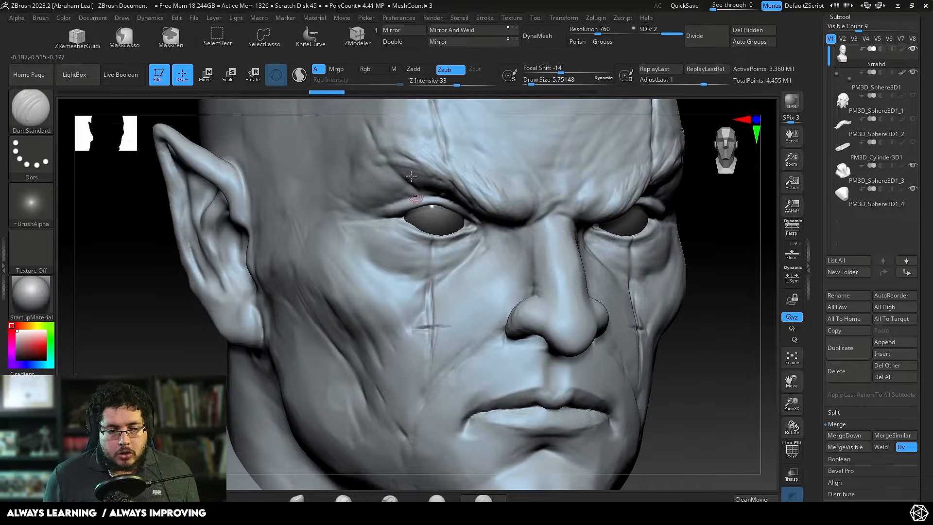
pyautogui.keyDown('alt'); pyautogui.moveTo(722, 233); pyautogui.dragTo(712, 272); pyautogui.keyUp('alt')
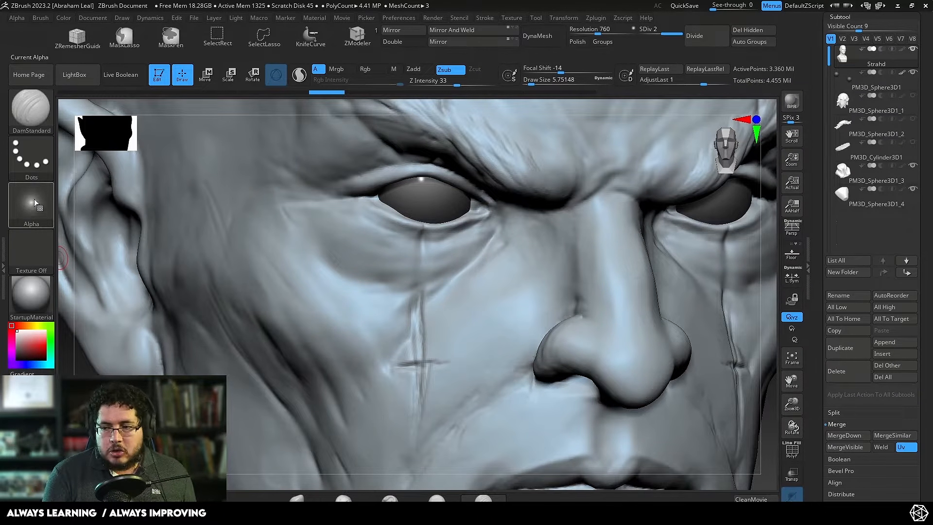
# Step: Try a diagonal DamStandard wrinkle stroke across the cheek beside the nose, and undo it
pyautogui.moveTo(515, 262); pyautogui.dragTo(457, 328)
pyautogui.moveTo(433, 362); pyautogui.dragTo(431, 364)
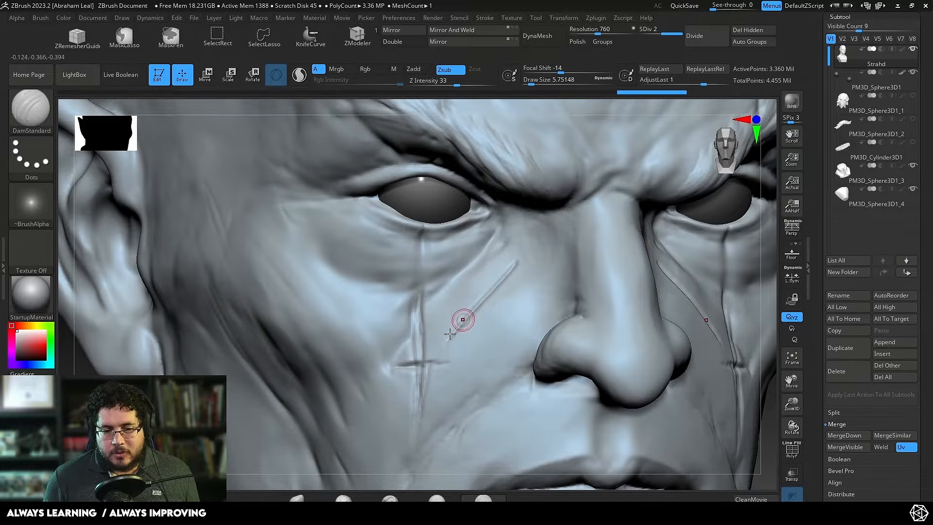
pyautogui.hotkey('ctrl', 'z')
pyautogui.hotkey('ctrl', 'z')
pyautogui.hotkey('ctrl', 'z')
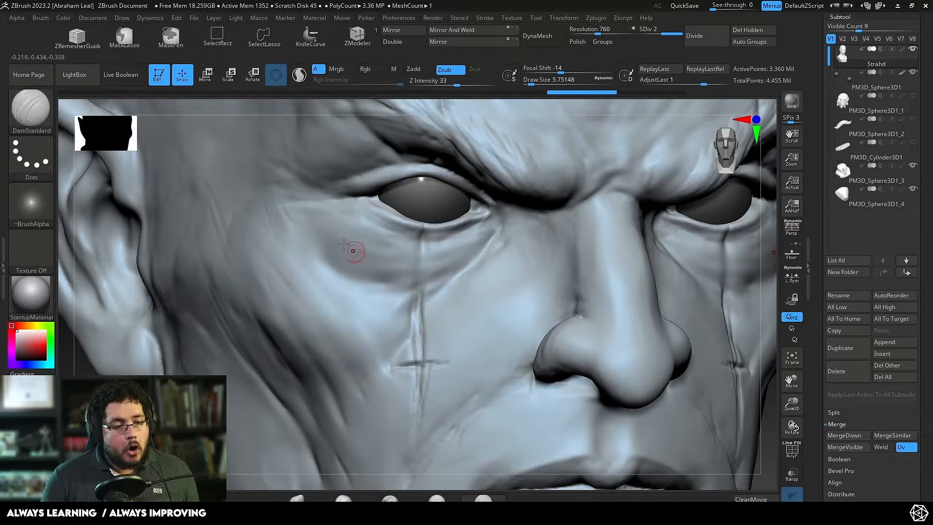
pyautogui.hotkey('ctrl', 'z')
# Step: Assign Alpha 45 to the DamStandard brush and set its draw size to about 6.6
pyautogui.click(34, 203)
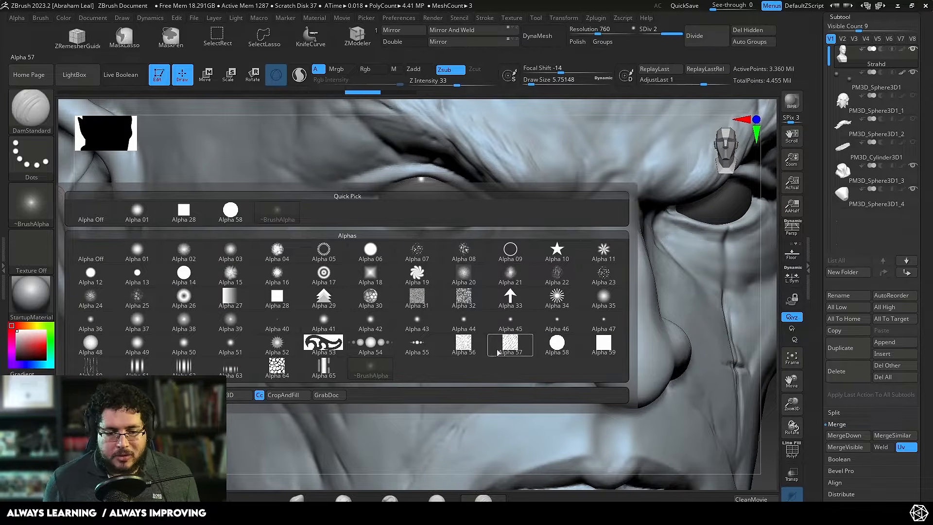
pyautogui.click(509, 323)
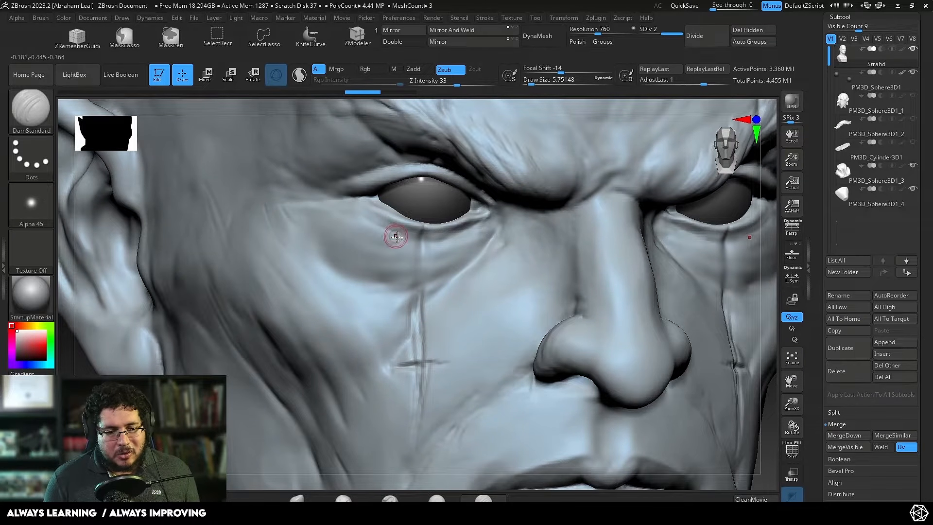
pyautogui.press('[')
pyautogui.press('space')
pyautogui.moveTo(381, 216); pyautogui.dragTo(382, 216)
pyautogui.press('space')
pyautogui.moveTo(344, 186); pyautogui.dragTo(347, 187)
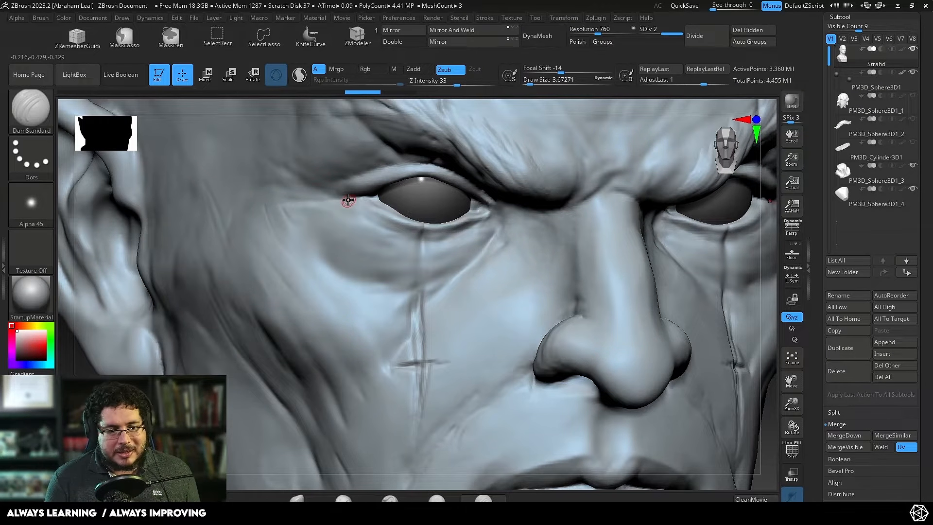
pyautogui.click(33, 197)
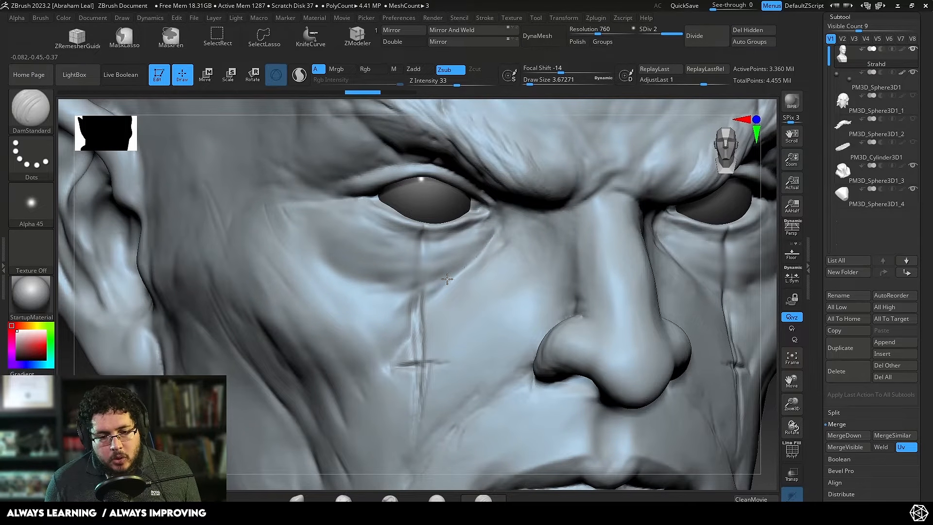
pyautogui.press('space')
pyautogui.moveTo(462, 261); pyautogui.dragTo(467, 262)
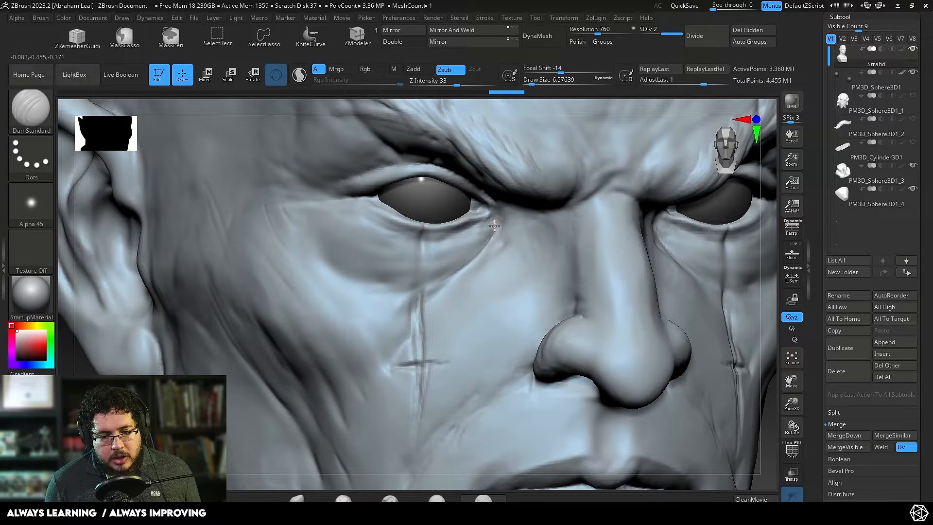
# Step: Try carving the curved crease along the lower edge of the eye bag, and undo the strokes
pyautogui.moveTo(494, 226); pyautogui.dragTo(432, 291)
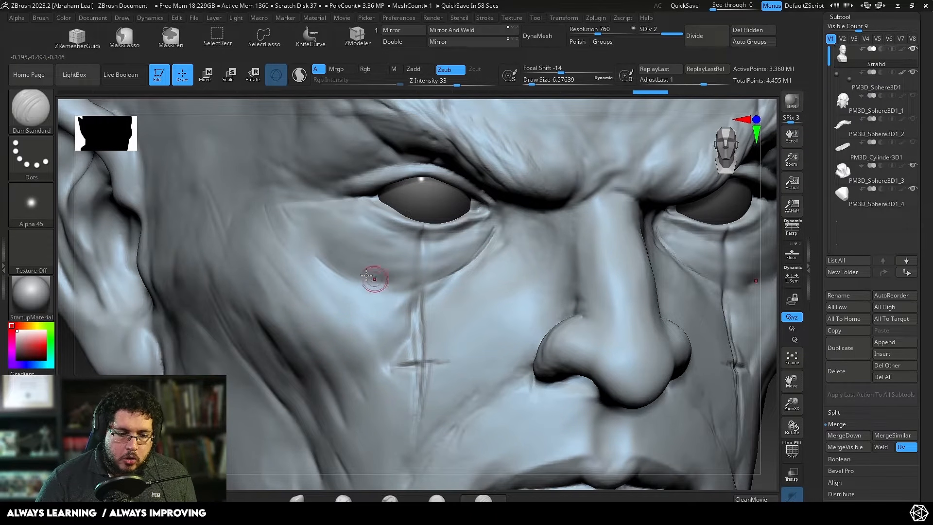
pyautogui.press('ctrl')
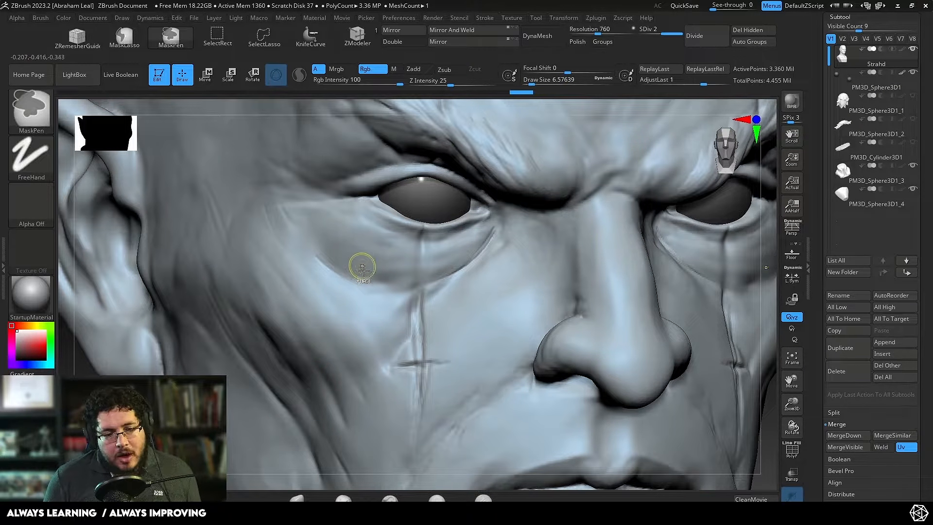
pyautogui.hotkey('ctrl', 'z')
pyautogui.hotkey('ctrl', 'z')
pyautogui.hotkey('ctrl', 'z')
pyautogui.moveTo(281, 204)
pyautogui.mouseDown()
pyautogui.moveTo(390, 292)
pyautogui.moveTo(515, 224)
pyautogui.mouseUp()
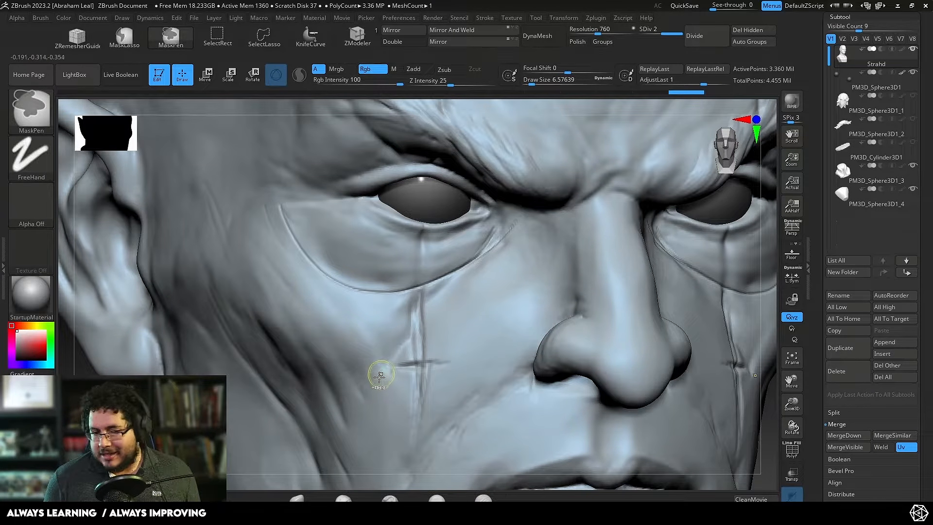
pyautogui.hotkey('ctrl', 'z')
# Step: Switch to the browser's "male old face" image results and open the iStock portrait of the bald man with a moustache
pyautogui.hotkey('alt', 'Tab')
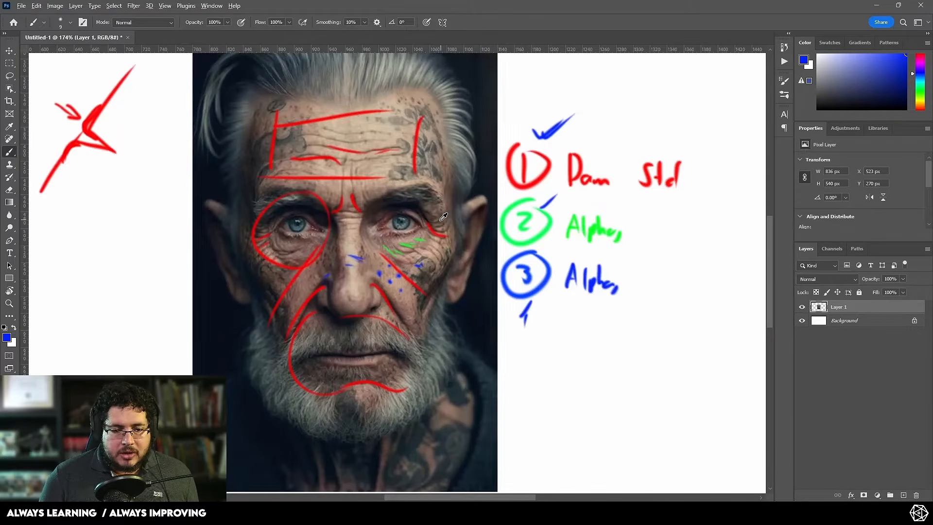
pyautogui.keyDown('alt'); pyautogui.scroll(3, 443, 217); pyautogui.keyUp('alt')
pyautogui.hotkey('alt', 'Tab')
pyautogui.press('Tab')
pyautogui.press('Tab')
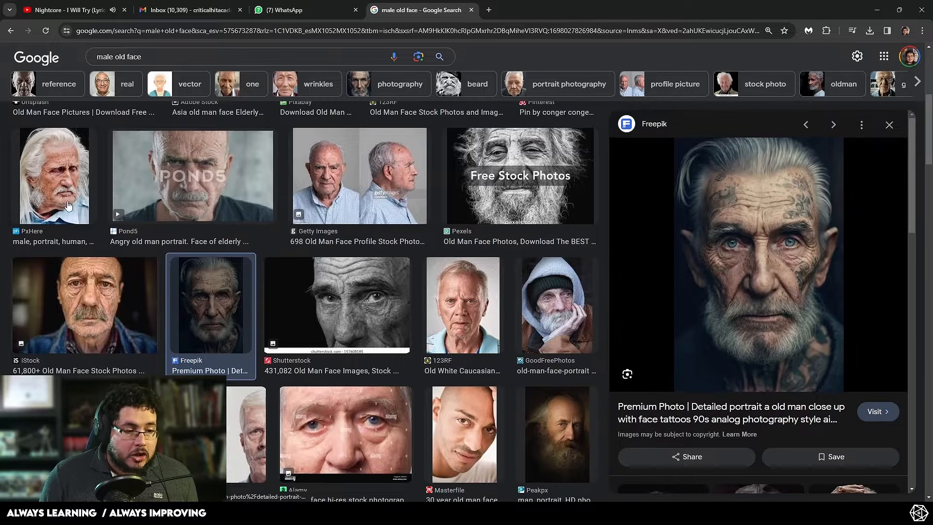
pyautogui.click(114, 326)
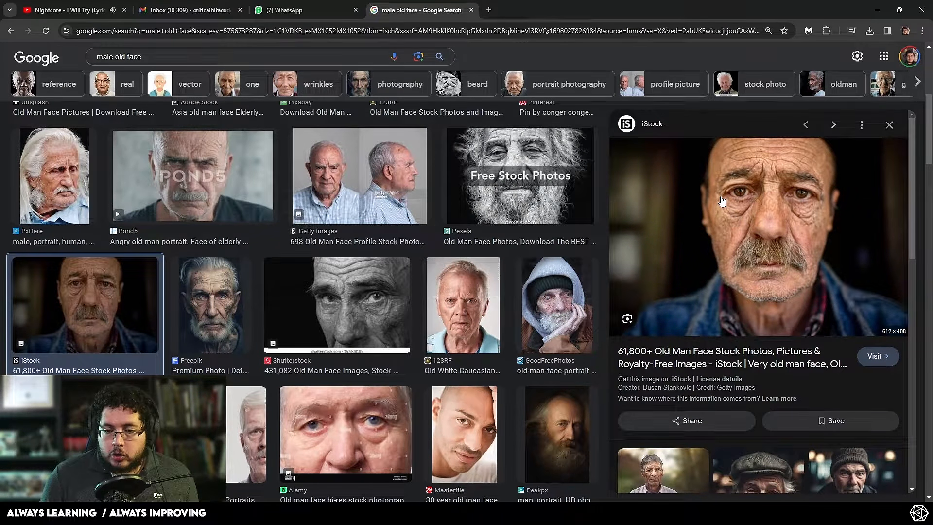
# Step: Switch between ZBrush and the browser to compare the sculpted wrinkles under the eye with the iStock portrait
pyautogui.hotkey('alt', 'Tab')
pyautogui.hotkey('alt', 'Tab')
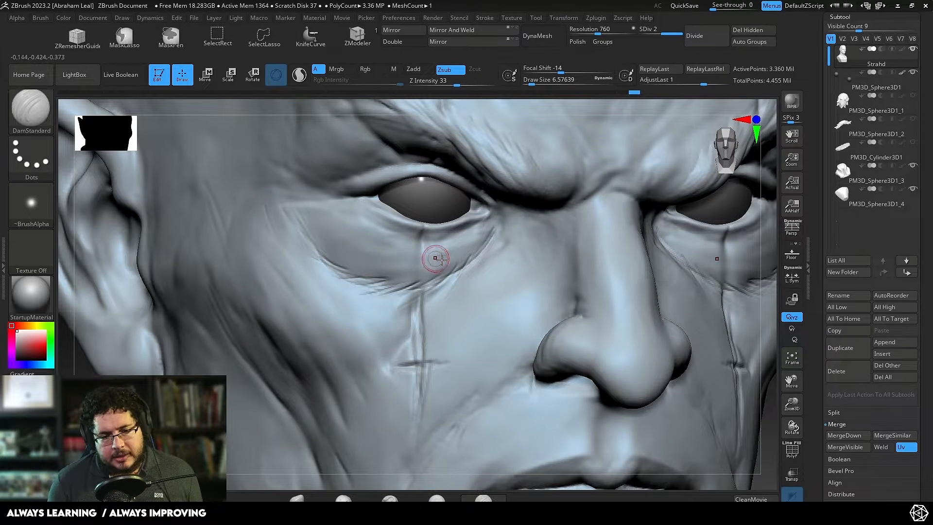
pyautogui.hotkey('alt', 'Tab')
pyautogui.hotkey('alt', 'Tab')
pyautogui.press('Tab')
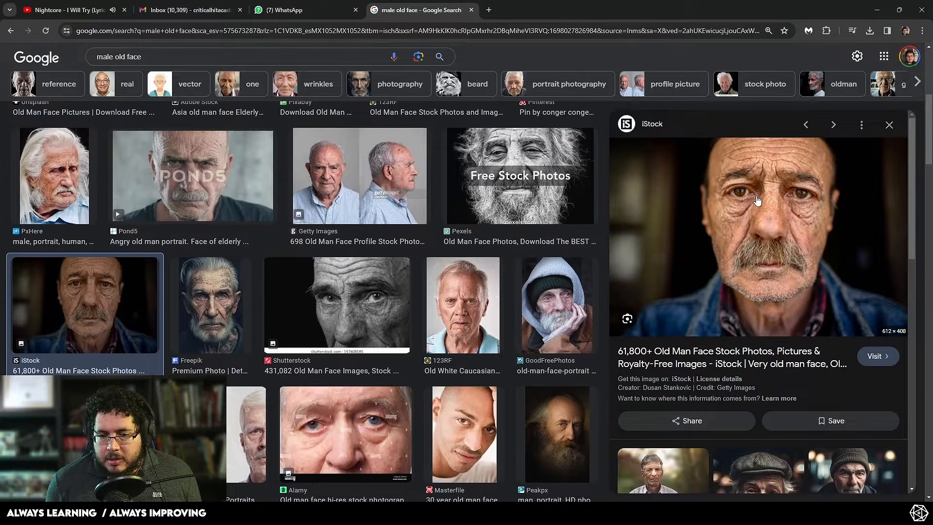
pyautogui.hotkey('alt', 'Tab')
# Step: Return to ZBrush and carve the crease along the lower edge of the eye bag with the DamStandard brush
pyautogui.hotkey('alt', 'Tab')
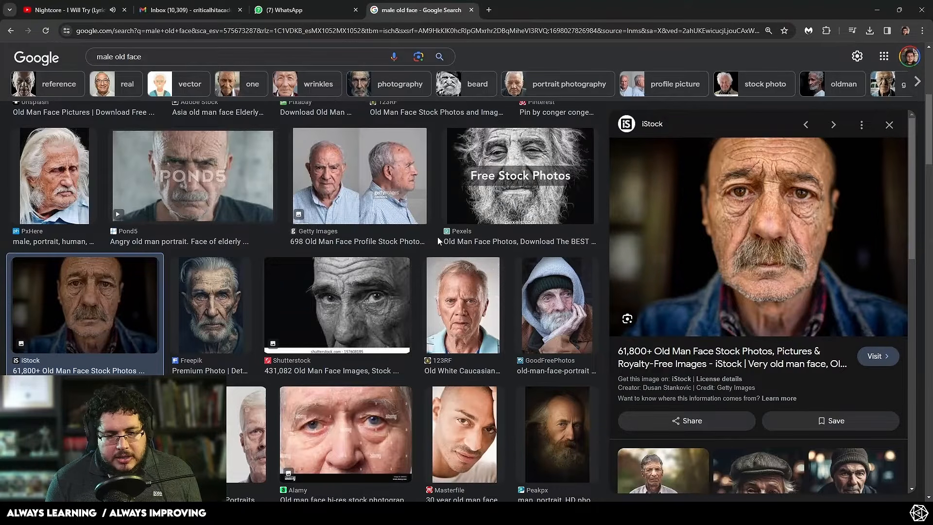
pyautogui.hotkey('alt', 'Tab')
pyautogui.press('Tab')
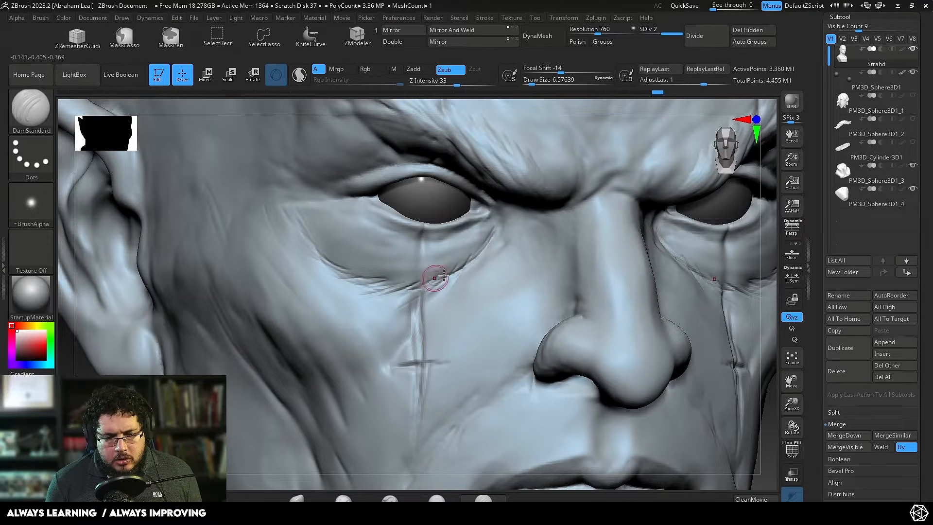
pyautogui.moveTo(436, 276); pyautogui.dragTo(358, 290)
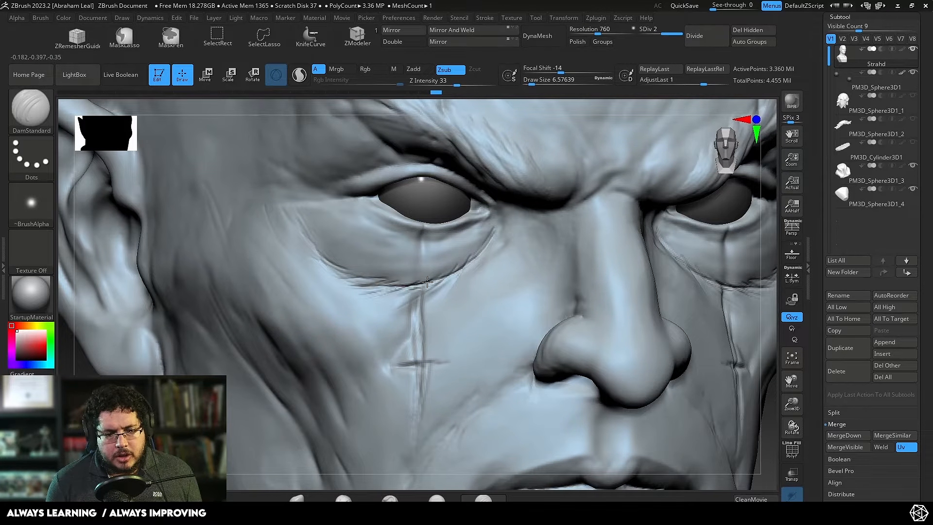
pyautogui.moveTo(463, 261)
pyautogui.mouseDown()
pyautogui.moveTo(499, 229)
pyautogui.moveTo(505, 239)
pyautogui.mouseUp()
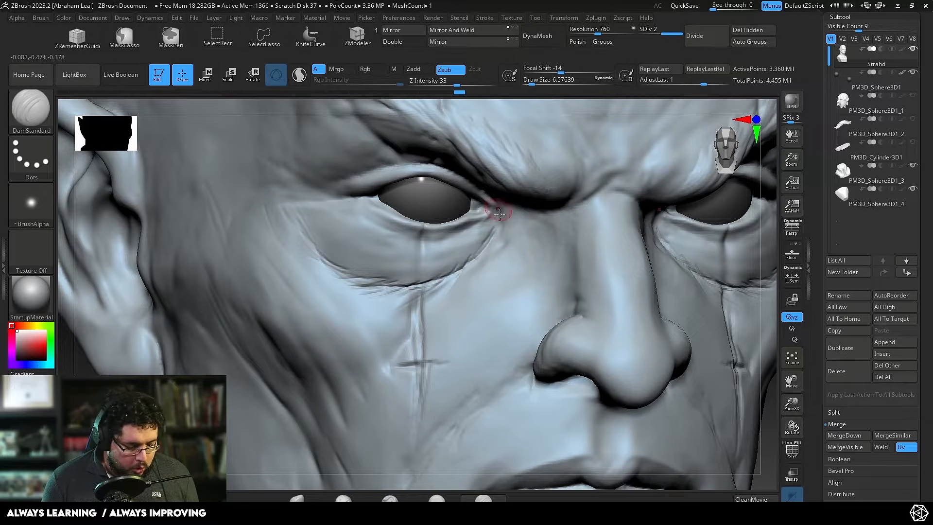
# Step: Choose the ClayBuildup brush and build up a small ridge beside the inner corner of the eye
pyautogui.press('b')
pyautogui.press('c')
pyautogui.press('b')
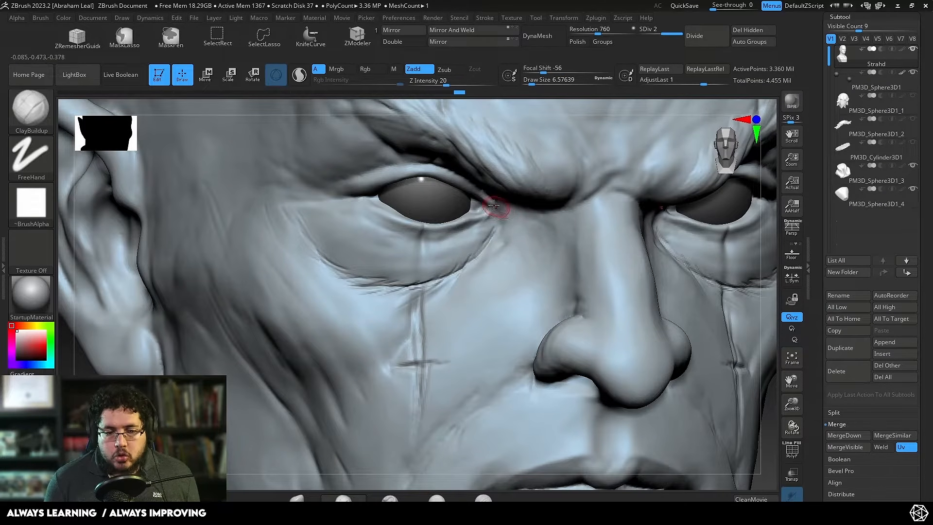
pyautogui.moveTo(506, 225)
pyautogui.mouseDown()
pyautogui.moveTo(497, 212)
pyautogui.moveTo(507, 222)
pyautogui.mouseUp()
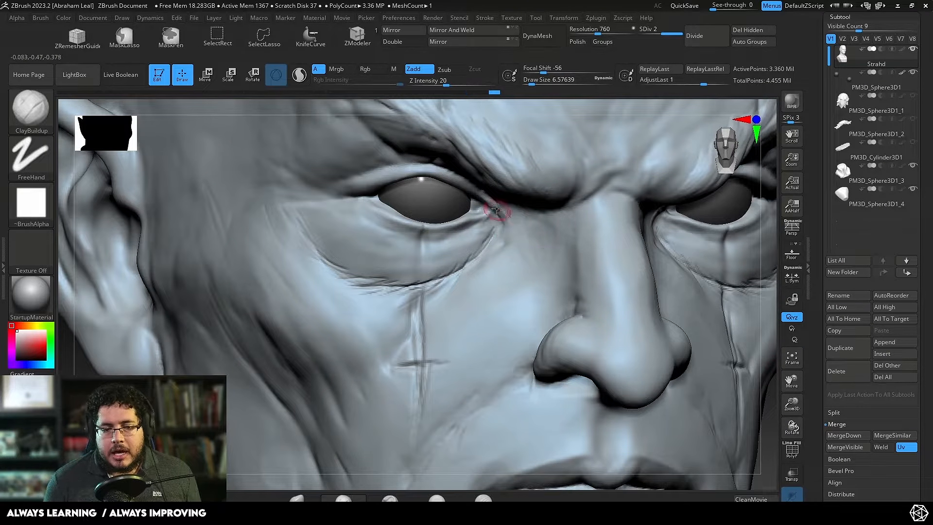
pyautogui.keyDown('alt'); pyautogui.moveTo(768, 383); pyautogui.dragTo(676, 291); pyautogui.keyUp('alt')
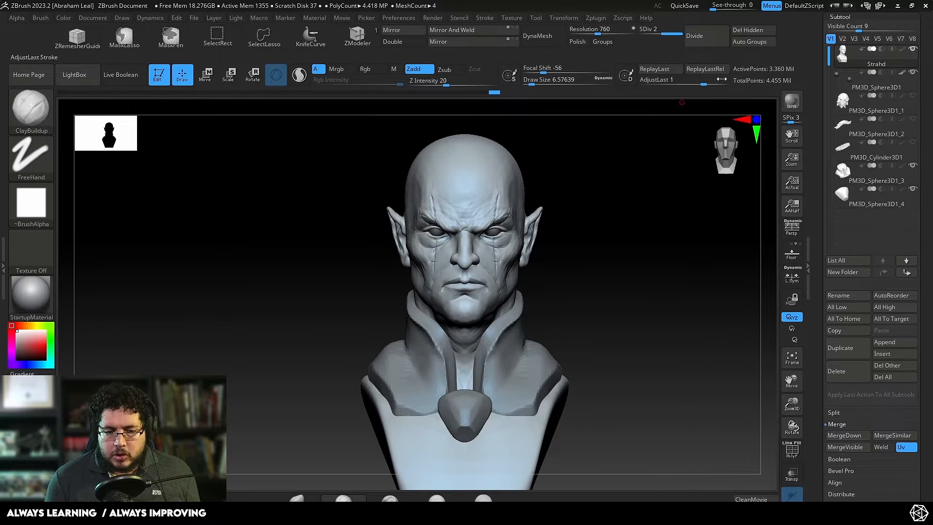
pyautogui.moveTo(652, 156); pyautogui.dragTo(690, 335)
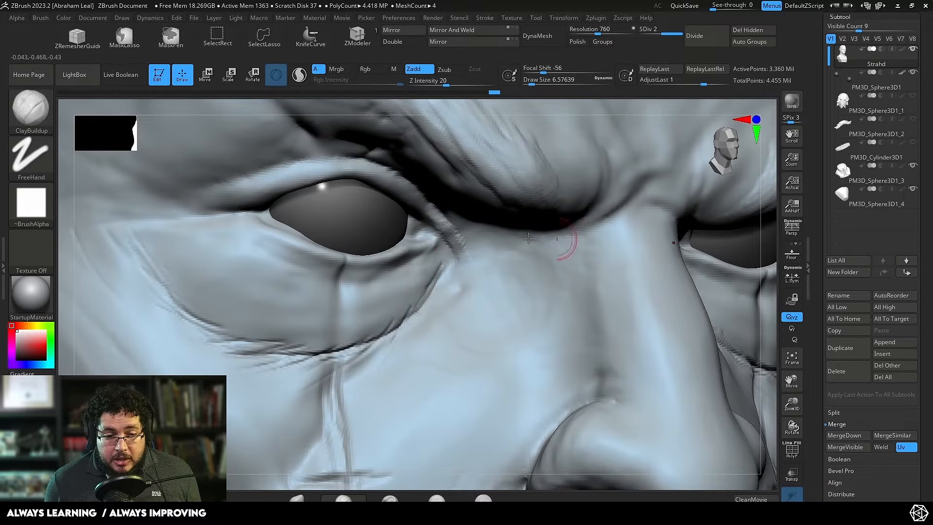
# Step: Subdivide the head to level 3, and set the ClayBuildup brush to Alpha 12 with a draw size of about 5
pyautogui.press('ctrl')
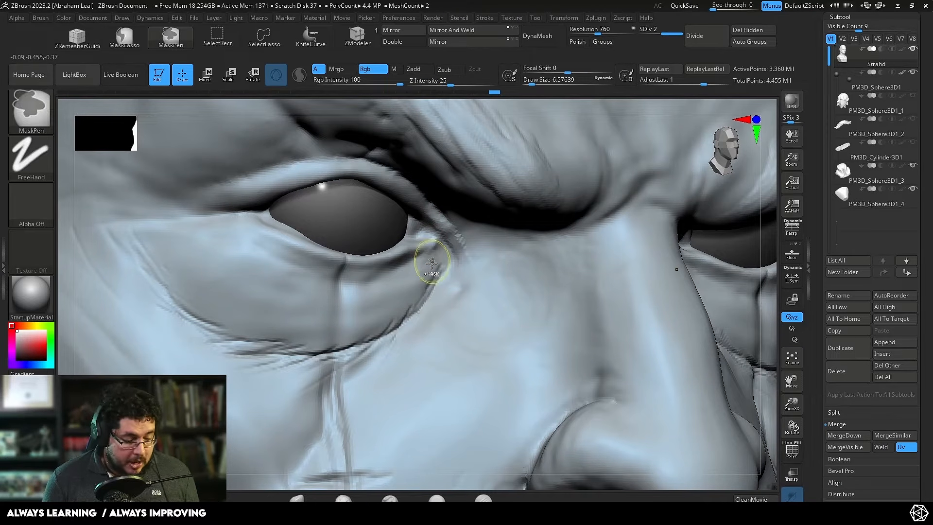
pyautogui.hotkey('ctrl', 'd')
pyautogui.press('s')
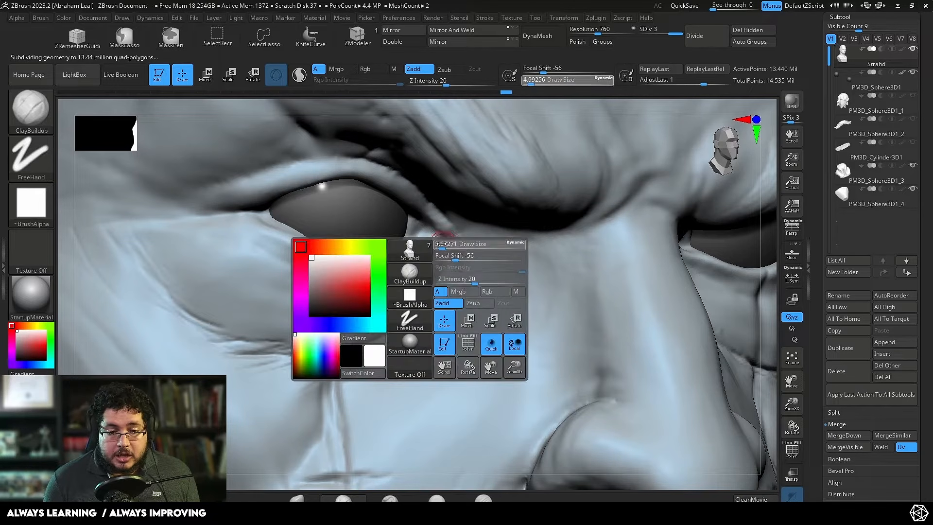
pyautogui.moveTo(443, 243); pyautogui.dragTo(439, 245)
pyautogui.press('s')
pyautogui.moveTo(402, 318); pyautogui.dragTo(405, 319)
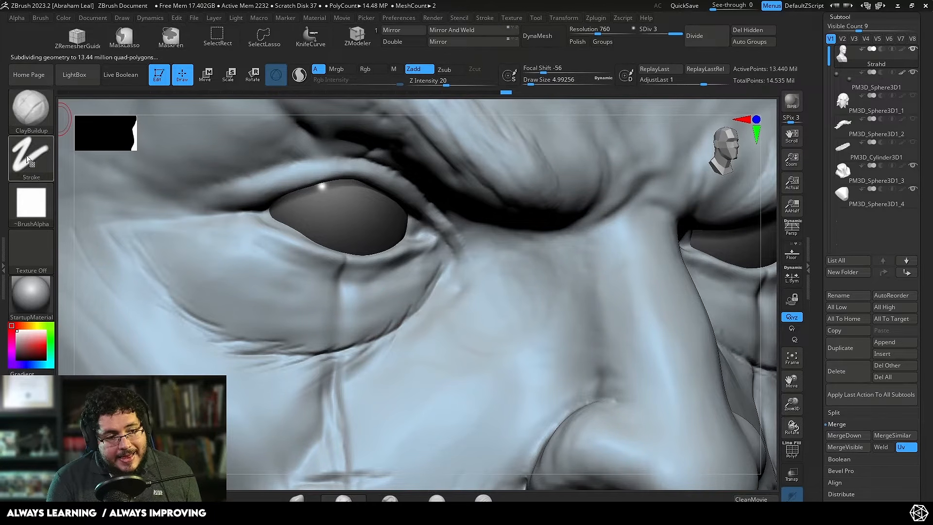
pyautogui.click(43, 203)
pyautogui.click(90, 277)
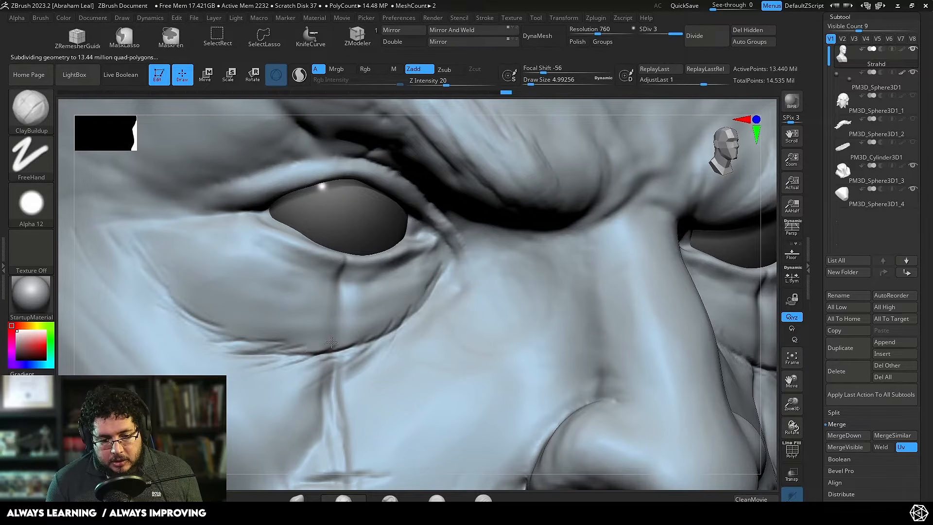
# Step: Build up skin folds along the inner half of the eye bag's lower crease with ClayBuildup at a draw size of about 7.5
pyautogui.moveTo(319, 342)
pyautogui.mouseDown()
pyautogui.moveTo(383, 327)
pyautogui.moveTo(367, 340)
pyautogui.mouseUp()
pyautogui.moveTo(413, 298); pyautogui.dragTo(387, 332)
pyautogui.moveTo(386, 331)
pyautogui.mouseDown()
pyautogui.moveTo(437, 291)
pyautogui.moveTo(413, 312)
pyautogui.moveTo(425, 283)
pyautogui.moveTo(447, 281)
pyautogui.moveTo(398, 335)
pyautogui.mouseUp()
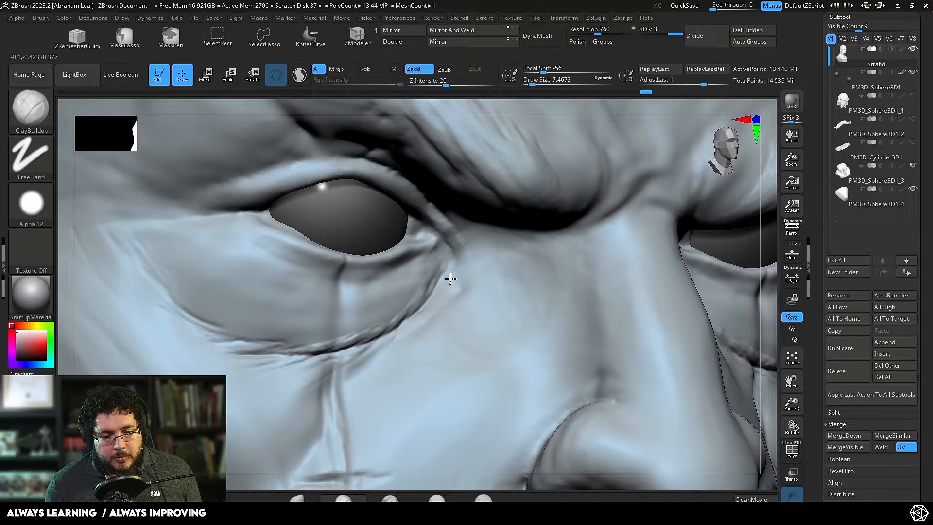
pyautogui.moveTo(450, 279)
pyautogui.mouseDown()
pyautogui.moveTo(411, 323)
pyautogui.moveTo(333, 373)
pyautogui.mouseUp()
pyautogui.moveTo(374, 341); pyautogui.dragTo(348, 362)
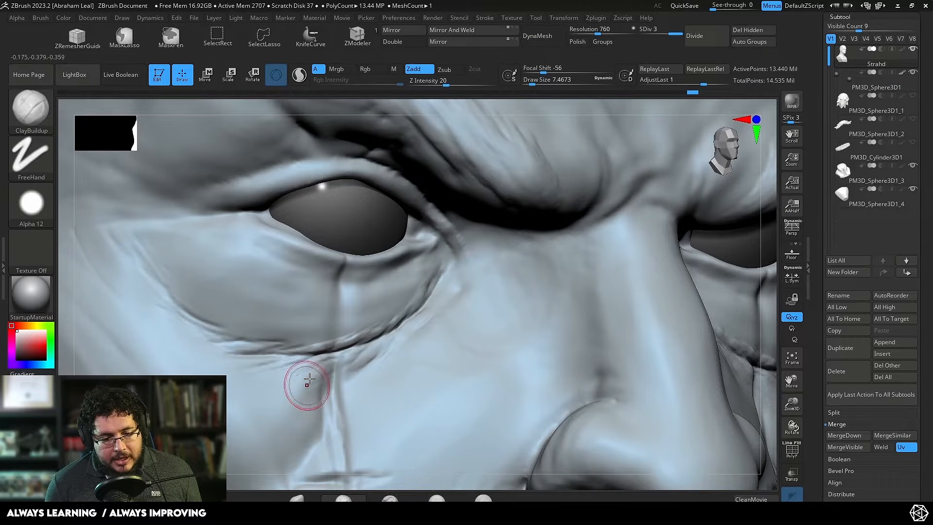
# Step: Build up fine wrinkles running into the middle and outer part of the crease under the eye bag
pyautogui.moveTo(294, 387); pyautogui.dragTo(316, 351)
pyautogui.moveTo(285, 378); pyautogui.dragTo(311, 352)
pyautogui.moveTo(233, 380); pyautogui.dragTo(283, 355)
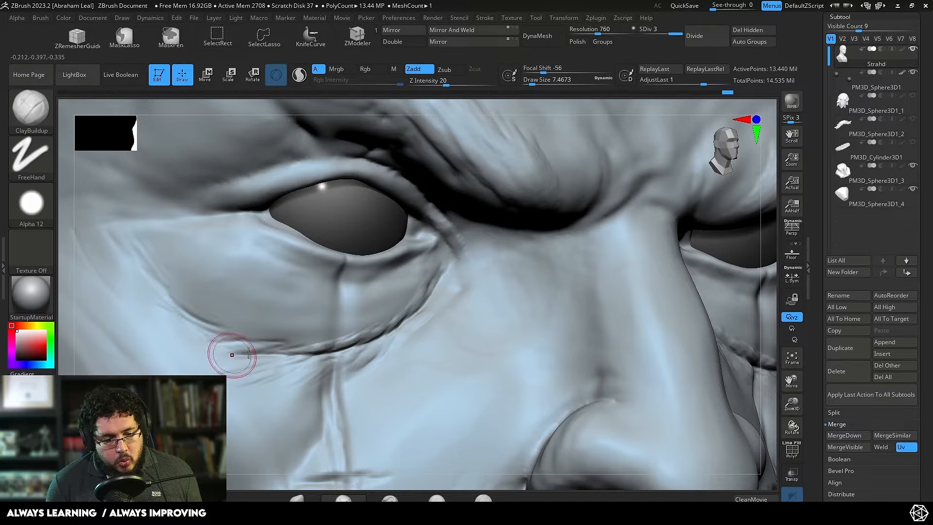
pyautogui.moveTo(213, 351); pyautogui.dragTo(284, 339)
pyautogui.moveTo(247, 345); pyautogui.dragTo(287, 336)
pyautogui.moveTo(193, 318); pyautogui.dragTo(298, 337)
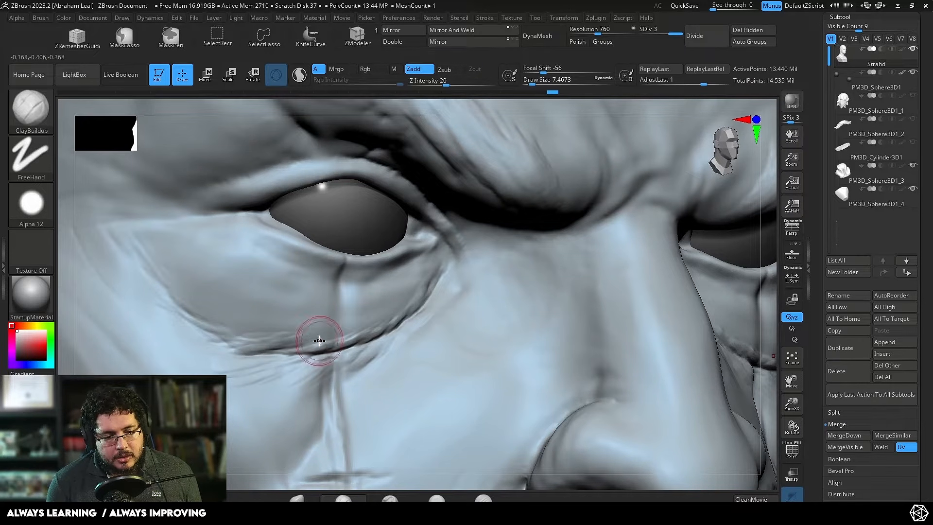
# Step: Switch to the browser to examine the Alamy close-up of the old man's eyes, and return to ZBrush
pyautogui.hotkey('alt', 'Tab')
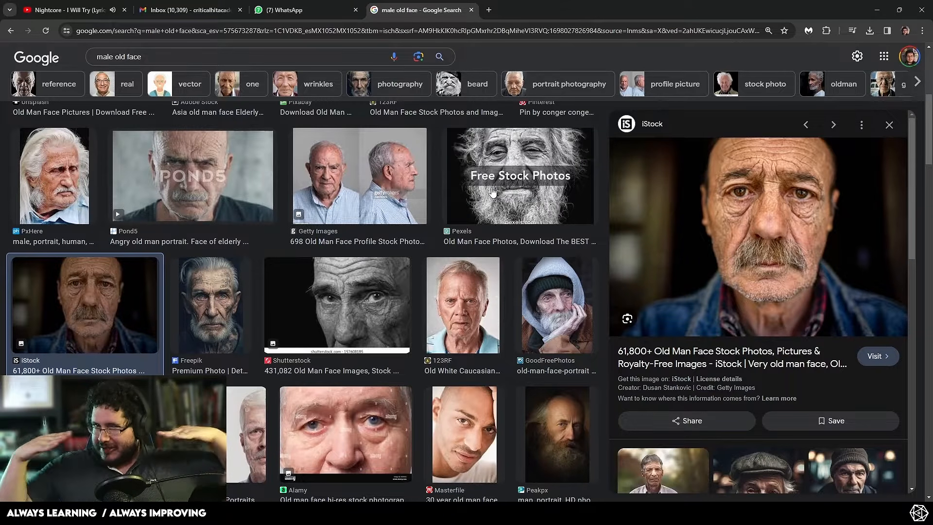
pyautogui.click(347, 448)
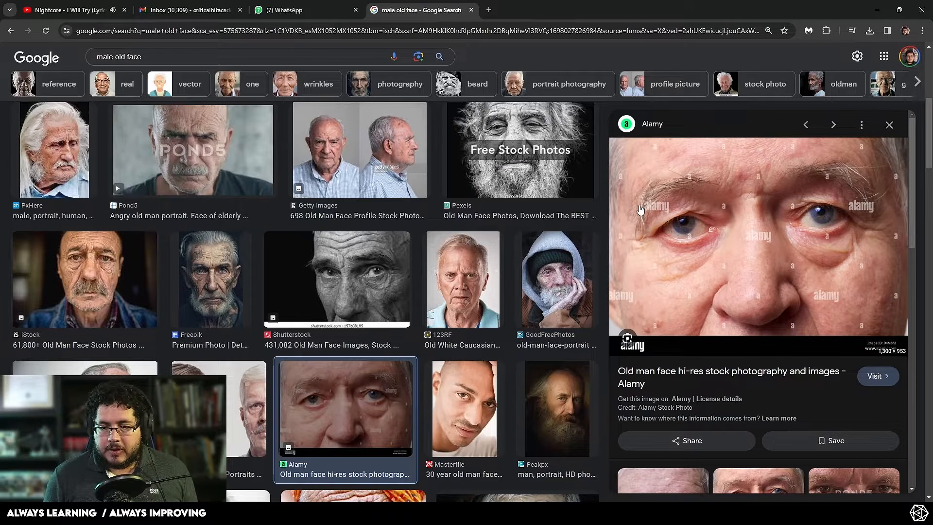
pyautogui.hotkey('alt', 'Tab')
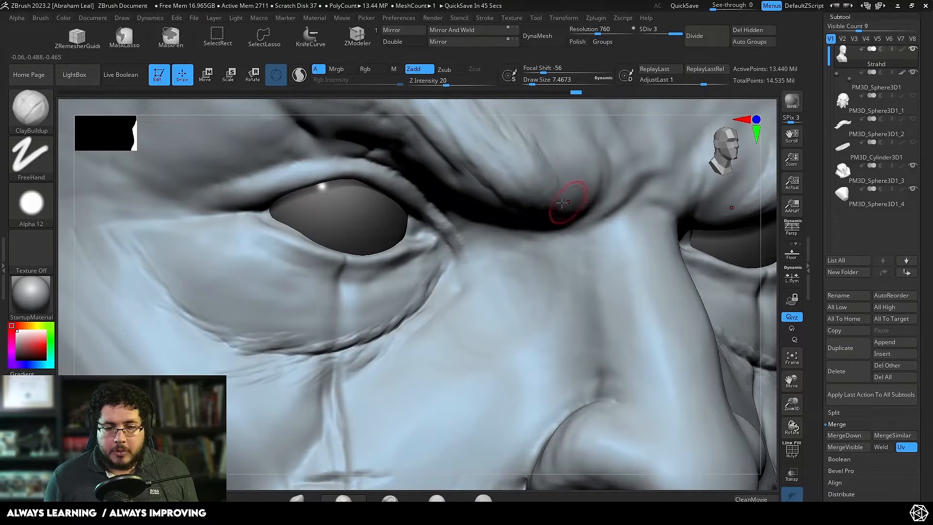
# Step: Carve creases extending outward from the outer corner of the eye with the DamStandard brush
pyautogui.press('b')
pyautogui.press('d')
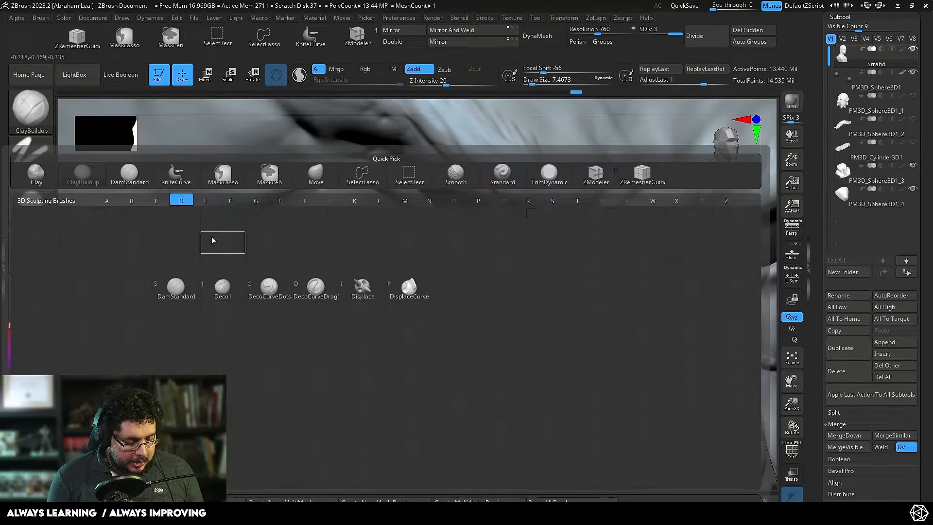
pyautogui.press('s')
pyautogui.moveTo(151, 219)
pyautogui.mouseDown()
pyautogui.moveTo(119, 223)
pyautogui.moveTo(212, 208)
pyautogui.mouseUp()
pyautogui.moveTo(111, 241); pyautogui.dragTo(199, 213)
# Step: Build up skin folds along the creases at the outer eye corner with the ClayBuildup brush
pyautogui.press('b')
pyautogui.press('c')
pyautogui.press('b')
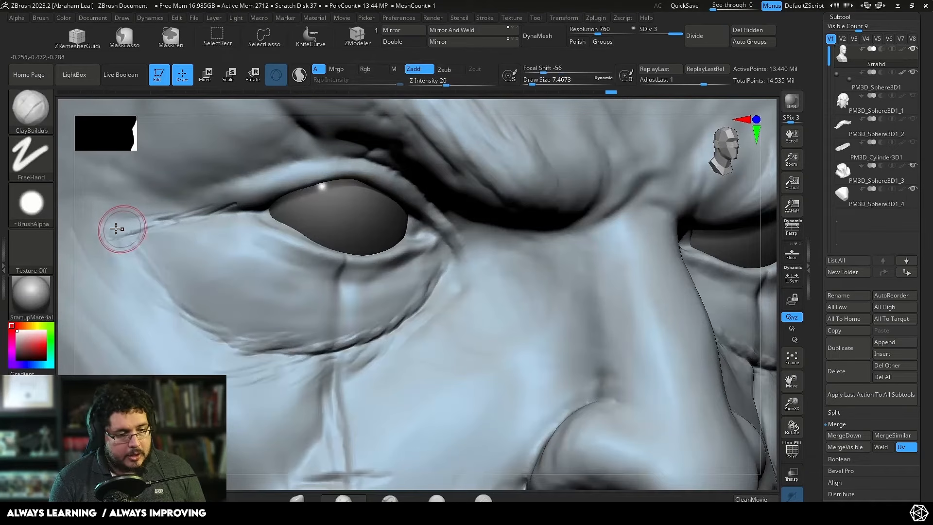
pyautogui.moveTo(111, 222); pyautogui.dragTo(235, 199)
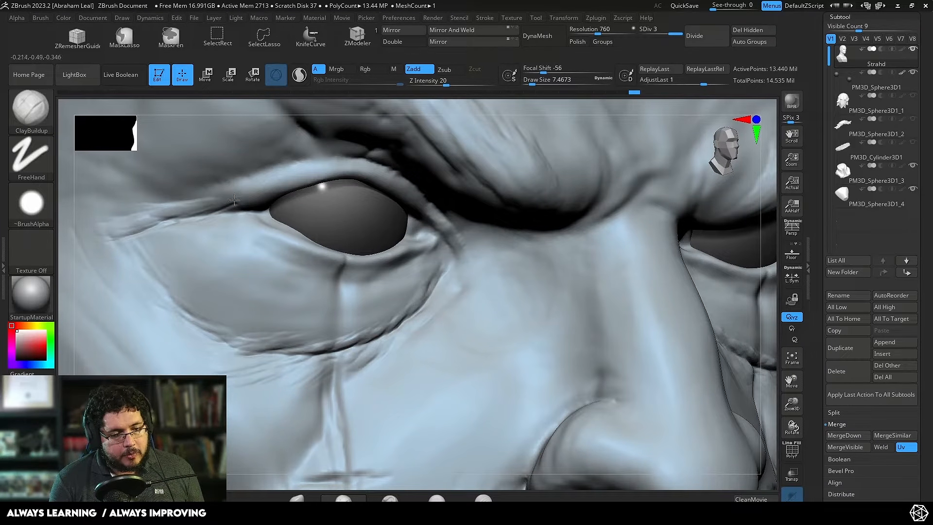
pyautogui.moveTo(161, 210); pyautogui.dragTo(241, 197)
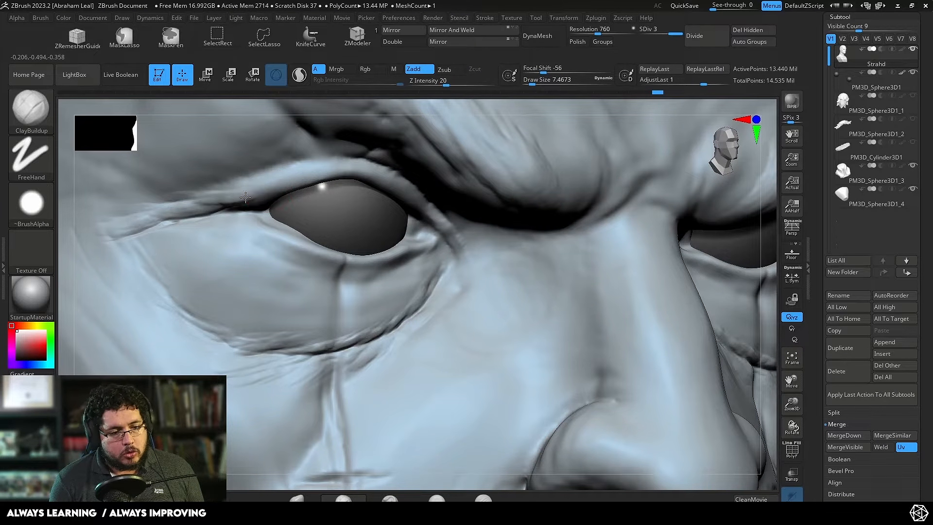
pyautogui.moveTo(184, 212); pyautogui.dragTo(193, 210)
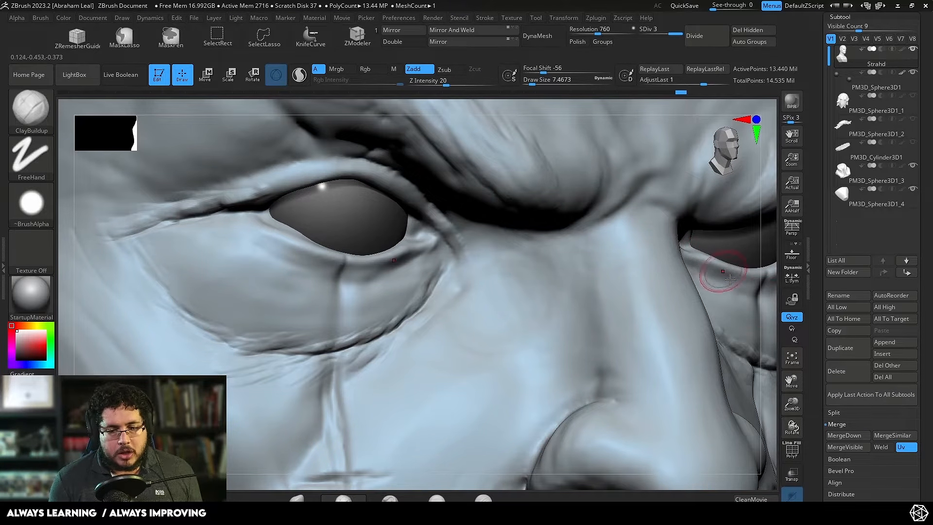
# Step: Check the opposite eye against the Alamy photo, and mask the outer part of its upper eyelid with MaskPen at a draw size of about 3.7
pyautogui.moveTo(767, 303)
pyautogui.keyDown('alt'); pyautogui.mouseDown()
pyautogui.moveTo(756, 246)
pyautogui.moveTo(669, 246)
pyautogui.moveTo(639, 233)
pyautogui.moveTo(652, 274)
pyautogui.moveTo(285, 300)
pyautogui.moveTo(158, 337)
pyautogui.moveTo(465, 275)
pyautogui.moveTo(577, 319)
pyautogui.moveTo(663, 307)
pyautogui.mouseUp(); pyautogui.keyUp('alt')
pyautogui.moveTo(704, 378); pyautogui.dragTo(547, 254)
pyautogui.hotkey('alt', 'Tab')
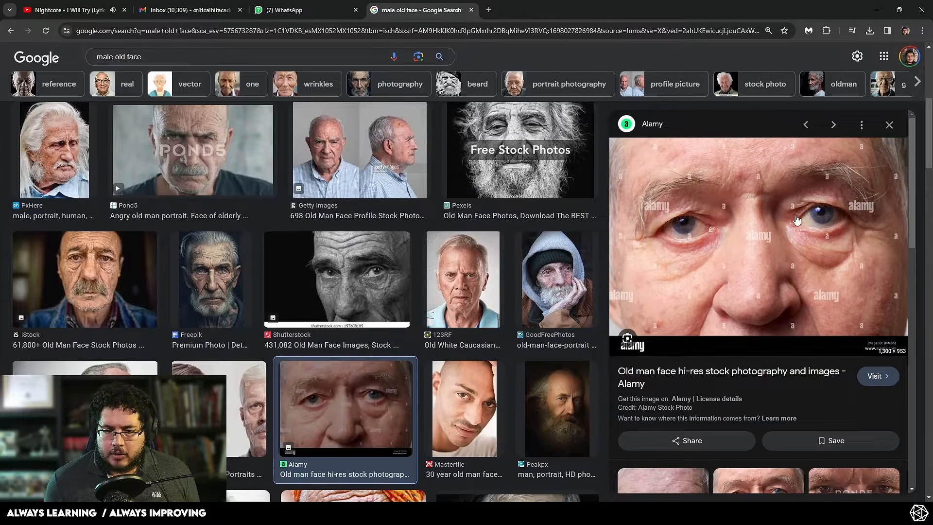
pyautogui.hotkey('alt', 'Tab')
pyautogui.press('space')
pyautogui.moveTo(305, 248); pyautogui.dragTo(310, 248)
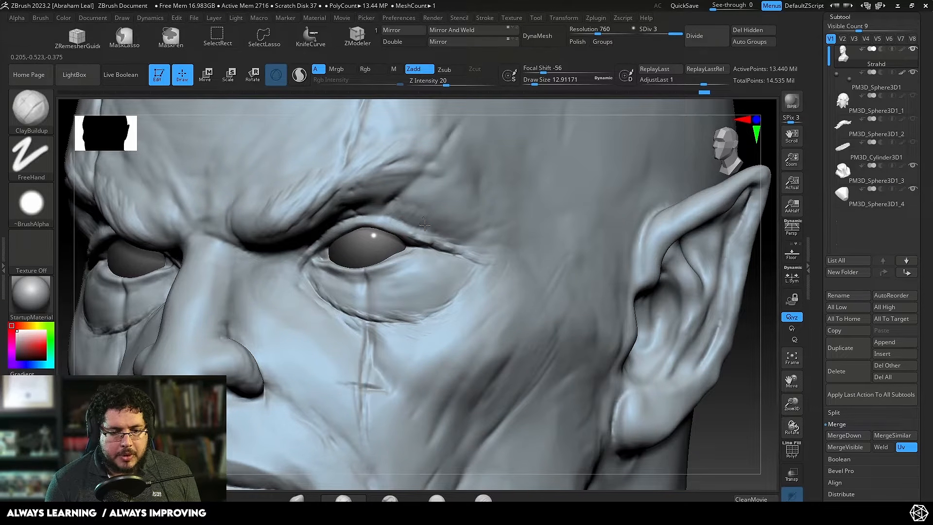
pyautogui.press('space')
pyautogui.press('ctrl')
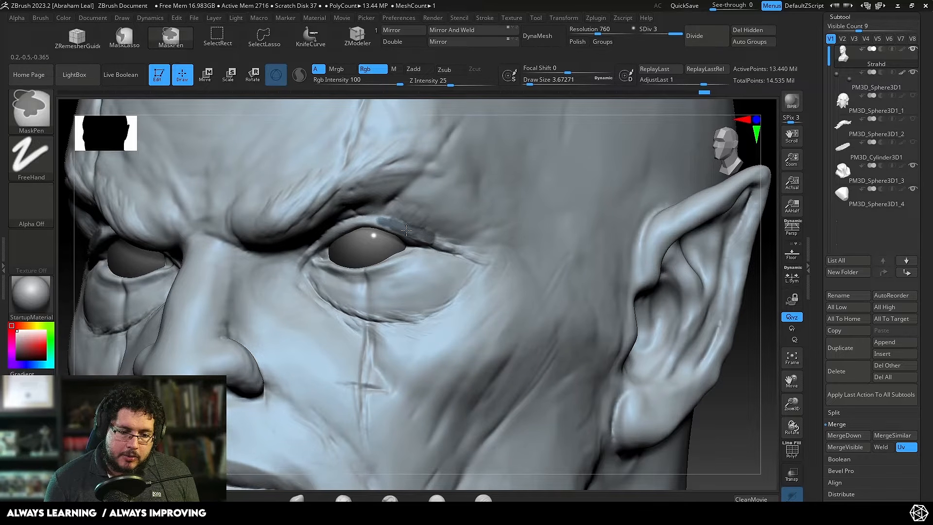
# Step: Build up and smooth a skin fold over the masked upper eyelid with ClayBuildup at a draw size of about 9.4, and clear the mask
pyautogui.press('space')
pyautogui.moveTo(402, 215); pyautogui.dragTo(399, 214)
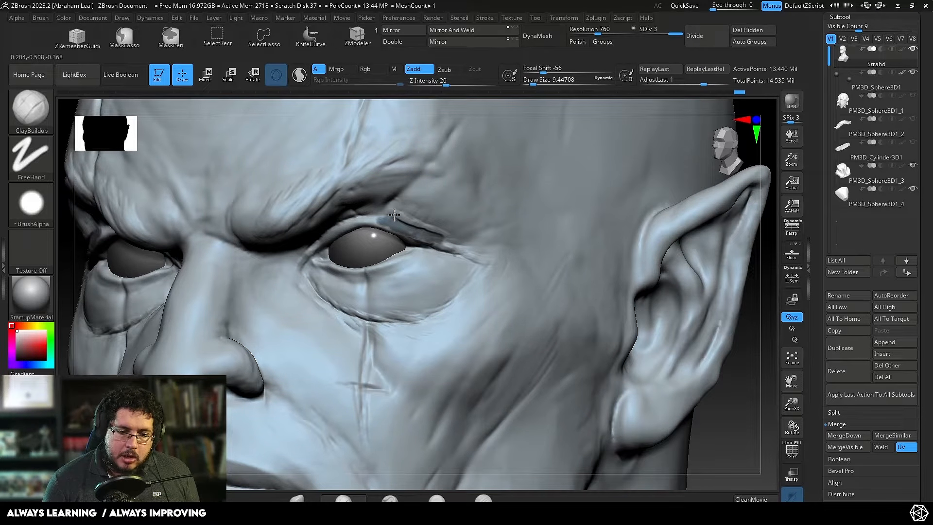
pyautogui.press('shift')
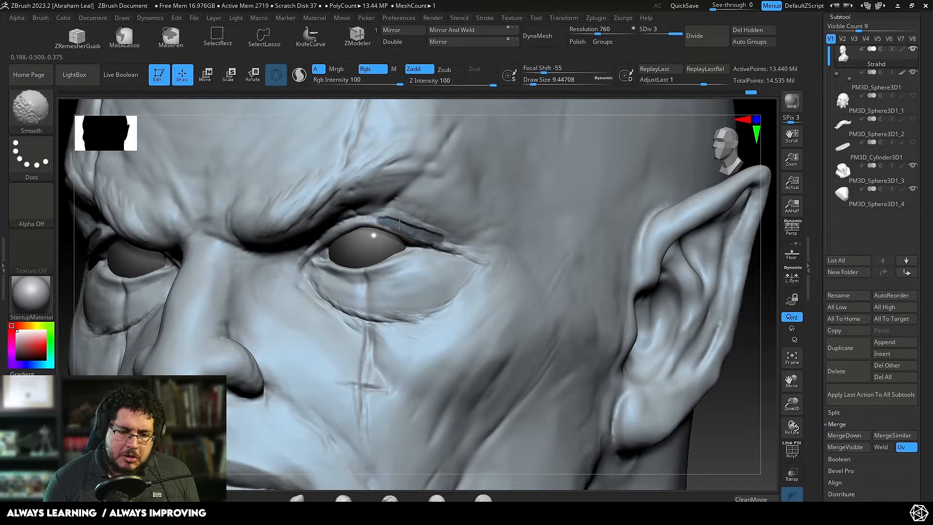
pyautogui.keyDown('shift'); pyautogui.moveTo(432, 234); pyautogui.dragTo(459, 245); pyautogui.keyUp('shift')
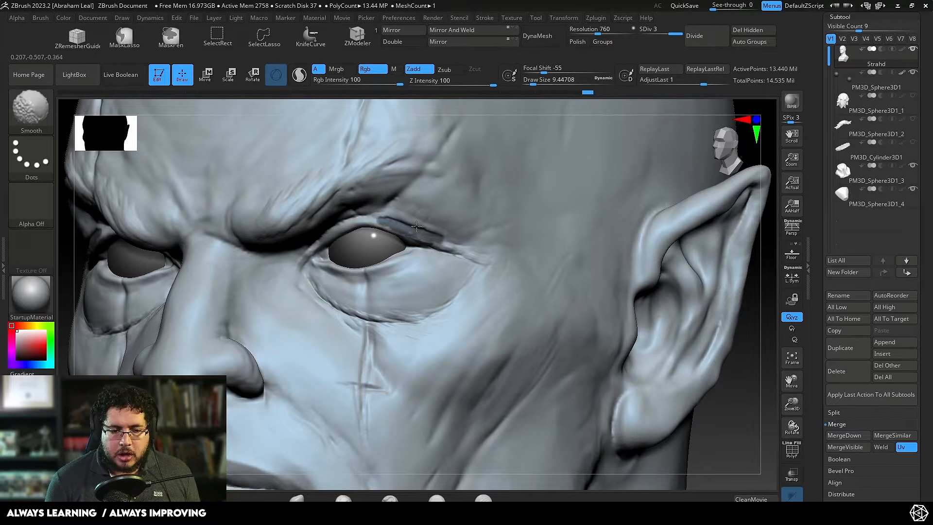
pyautogui.moveTo(758, 343)
pyautogui.mouseDown()
pyautogui.moveTo(690, 263)
pyautogui.moveTo(624, 274)
pyautogui.moveTo(617, 297)
pyautogui.mouseUp()
# Step: Carve the crease above the upper eyelid toward its outer corner with DamStandard, and compare the eye with the Alamy photo in the browser
pyautogui.press('b')
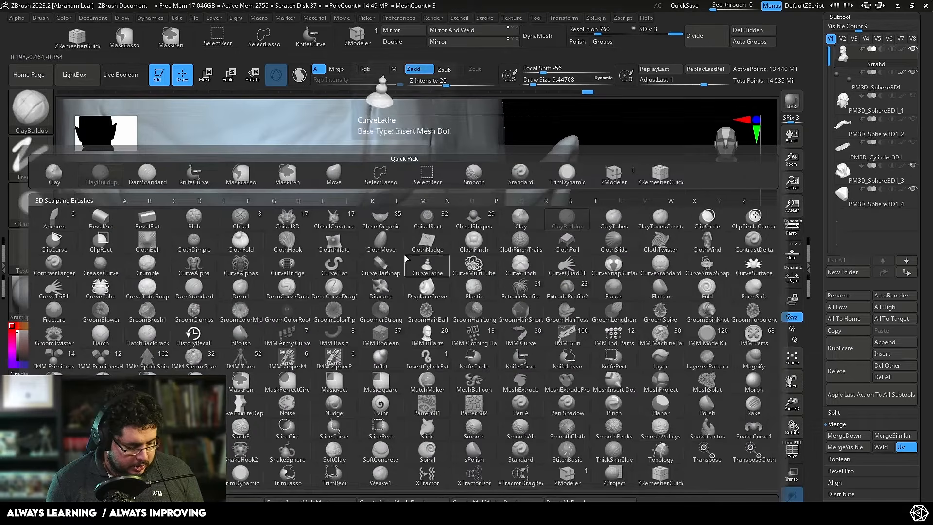
pyautogui.press('d')
pyautogui.press('s')
pyautogui.press('space')
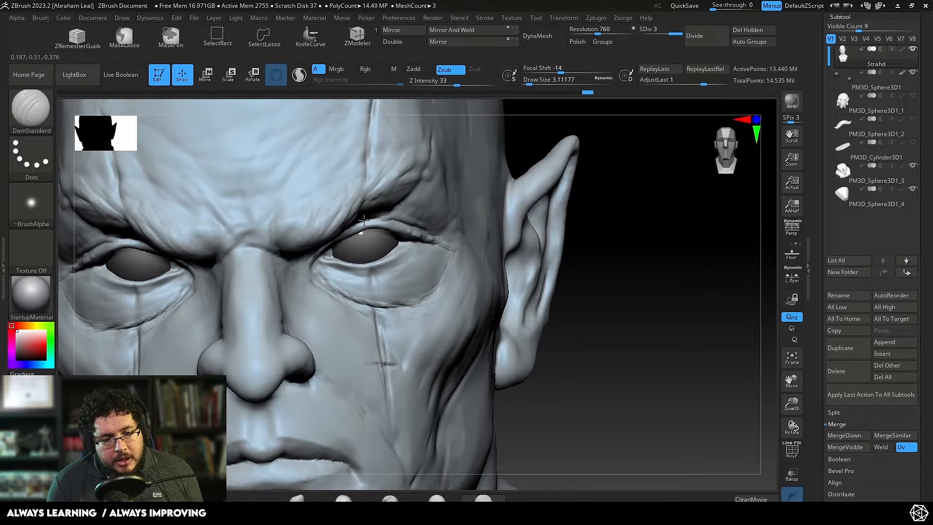
pyautogui.moveTo(383, 219); pyautogui.dragTo(428, 224, button='right')
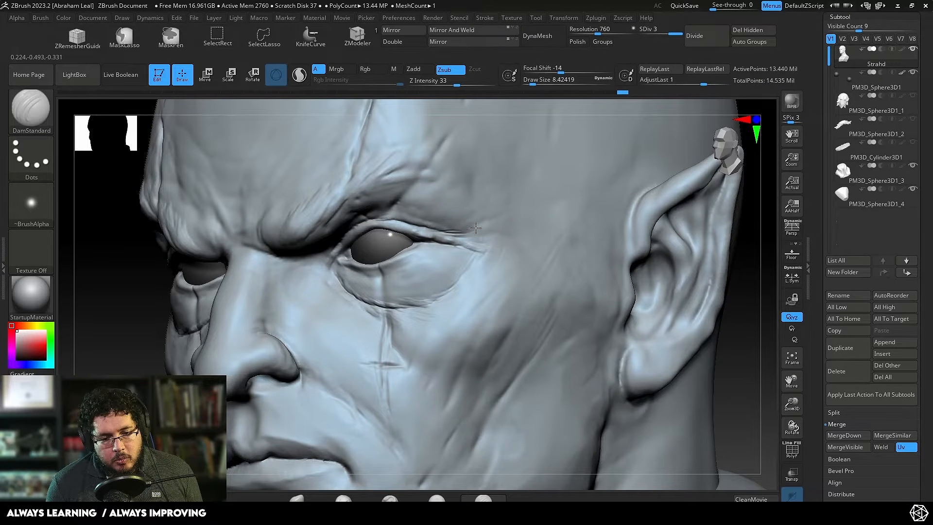
pyautogui.press('shift')
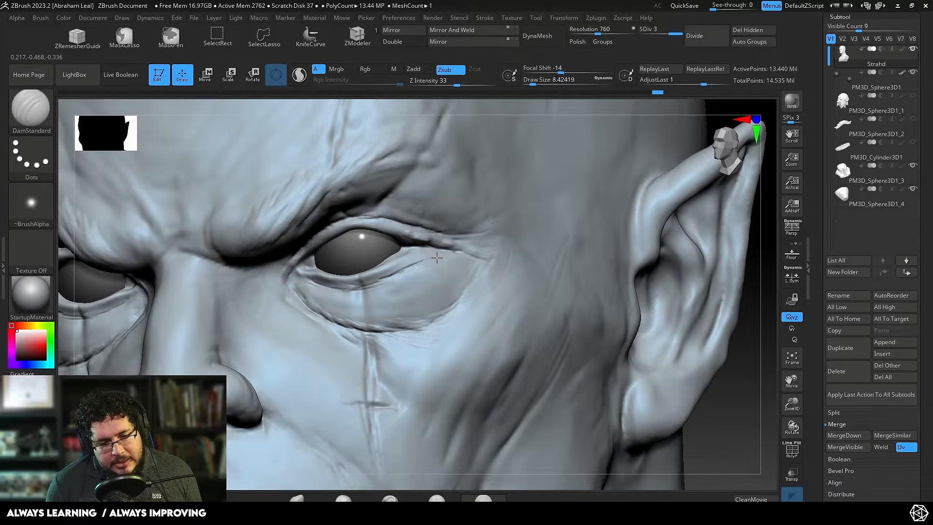
pyautogui.hotkey('alt', 'Tab')
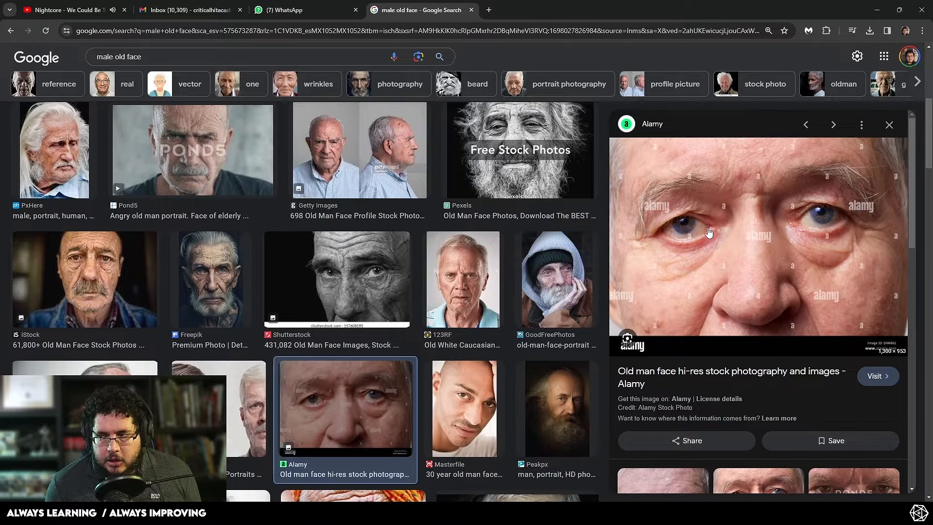
pyautogui.hotkey('alt', 'Tab')
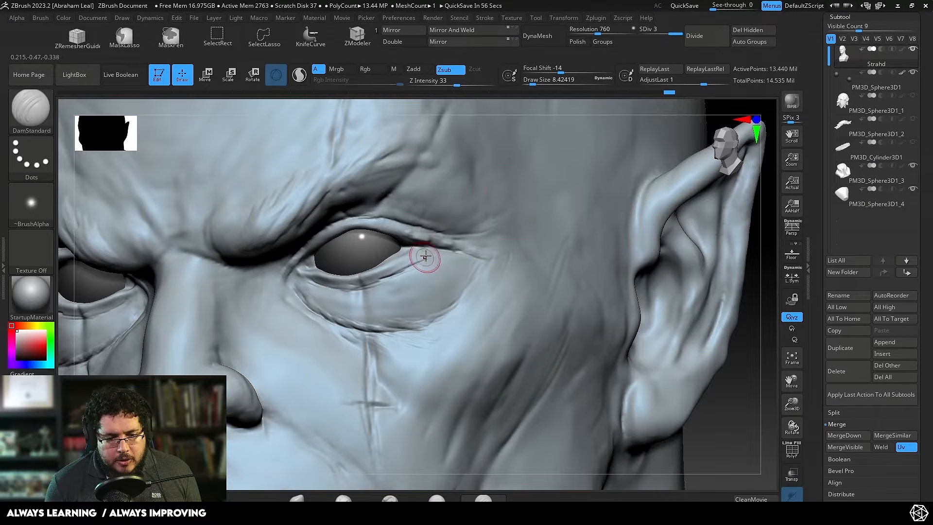
# Step: Flatten the skin below the lower eyelid toward the inner eye corner with TrimDynamic, varying the draw size between about 10.5 and 1.3
pyautogui.press('b')
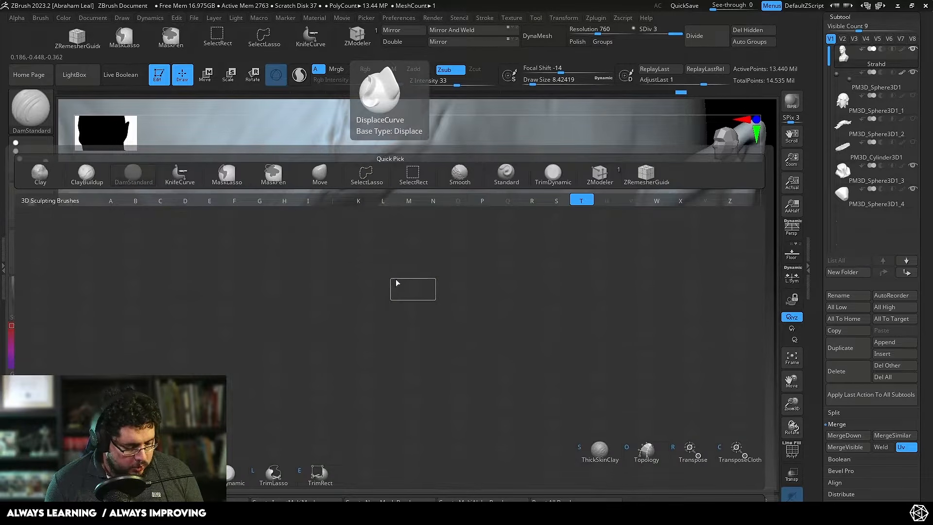
pyautogui.press('d')
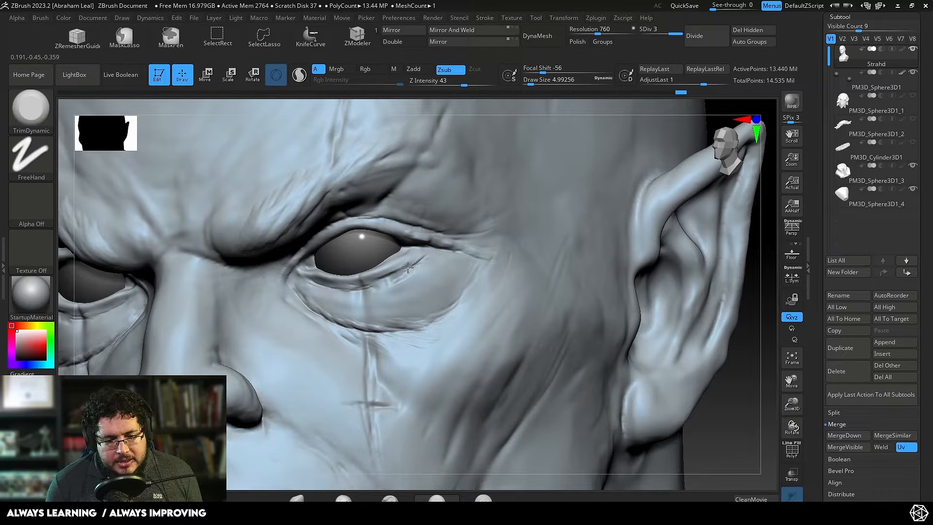
pyautogui.press('space')
pyautogui.click(409, 269)
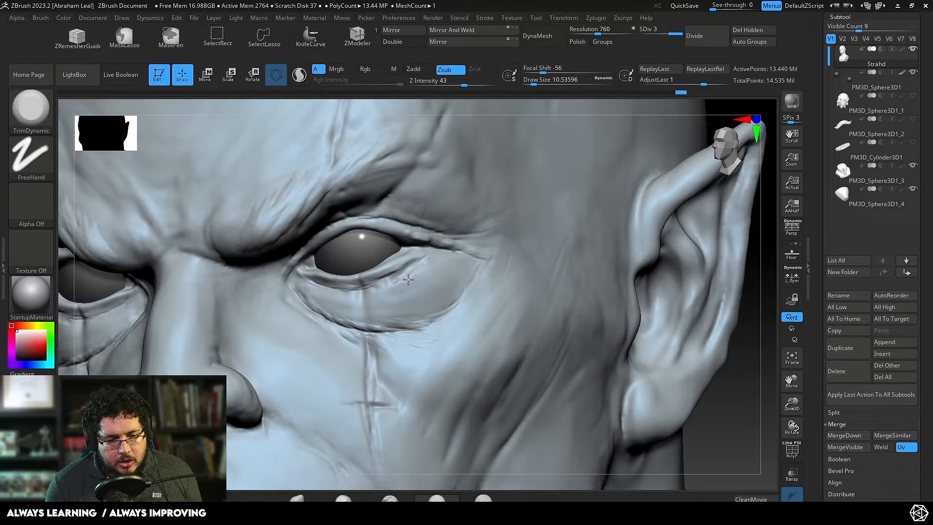
pyautogui.moveTo(413, 275); pyautogui.dragTo(392, 274)
pyautogui.press('space')
pyautogui.click(372, 281)
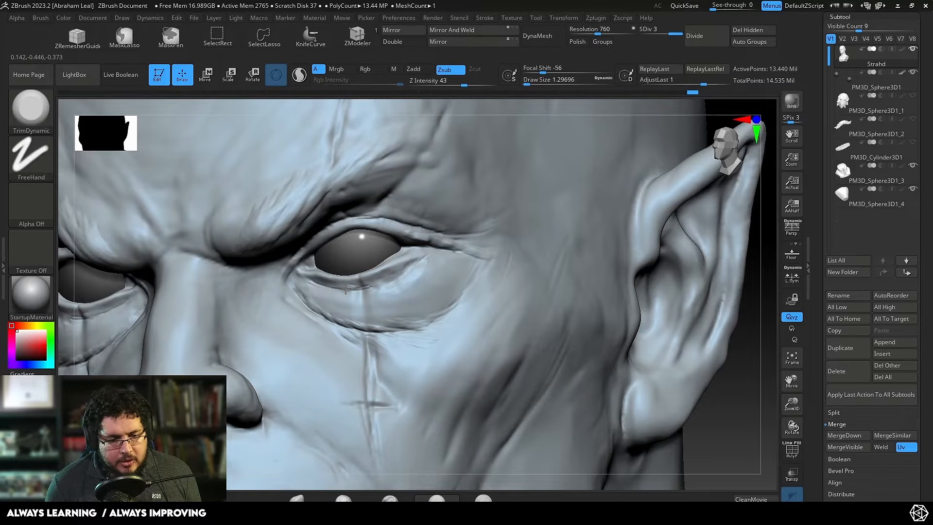
pyautogui.keyDown('alt'); pyautogui.moveTo(337, 286); pyautogui.dragTo(337, 286, button='right'); pyautogui.keyUp('alt')
pyautogui.press('space')
pyautogui.click(327, 288)
pyautogui.press('space')
pyautogui.click(322, 284)
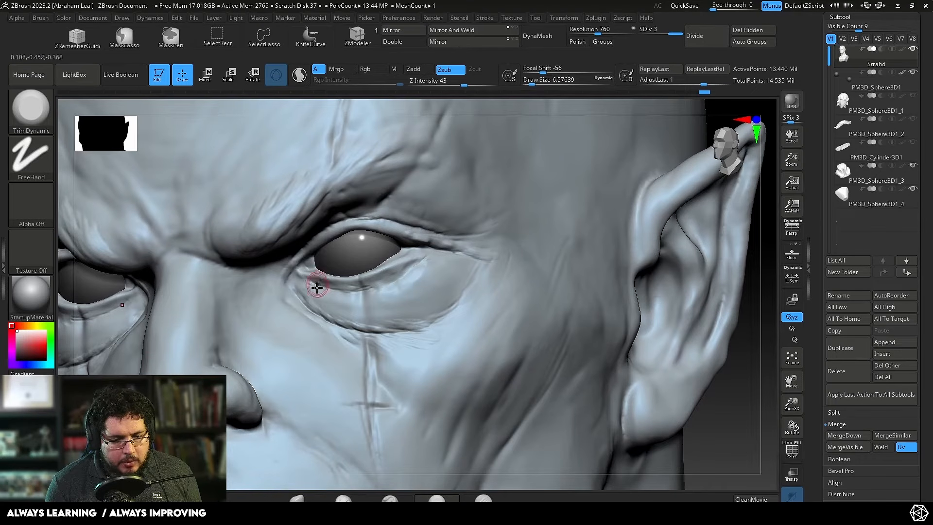
# Step: Build up and smooth the folds of the eye bag with ClayBuildup at a draw size of about 6.6
pyautogui.press('b')
pyautogui.press('c')
pyautogui.press('b')
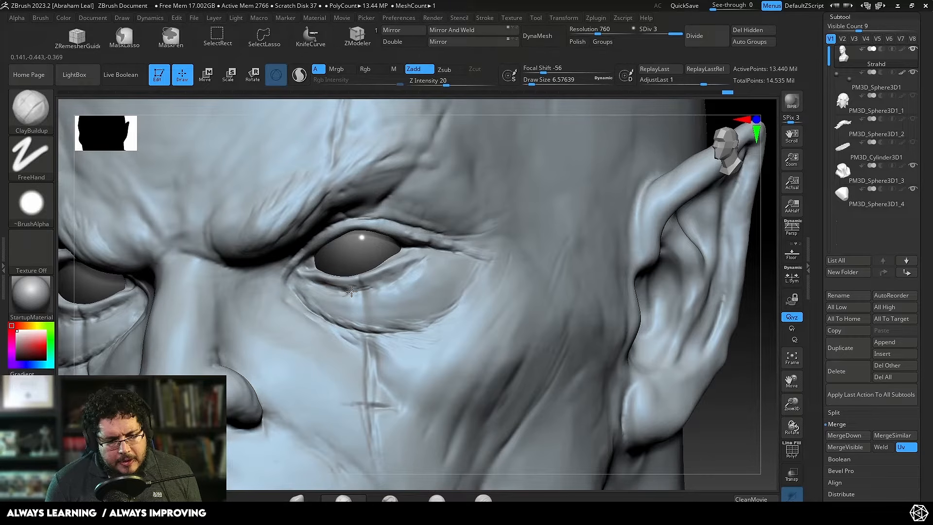
pyautogui.press('shift')
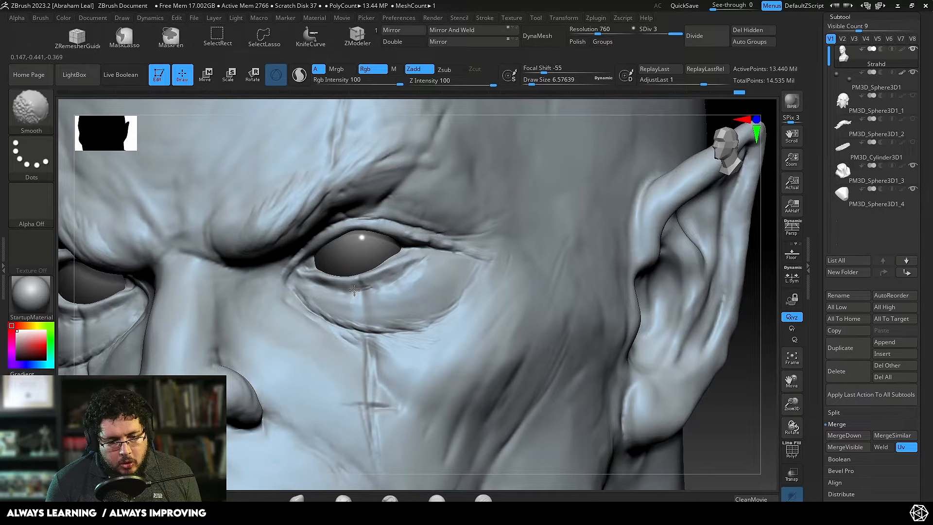
pyautogui.moveTo(407, 266)
pyautogui.keyDown('shift'); pyautogui.mouseDown()
pyautogui.moveTo(417, 256)
pyautogui.moveTo(411, 262)
pyautogui.moveTo(421, 263)
pyautogui.moveTo(427, 287)
pyautogui.moveTo(427, 268)
pyautogui.moveTo(415, 297)
pyautogui.mouseUp(); pyautogui.keyUp('shift')
# Step: Set TrimDynamic to a draw size of about 18.5, and compare the eye area with the Alamy photo in the browser
pyautogui.press('space')
pyautogui.press('b')
pyautogui.press('t')
pyautogui.press('d')
pyautogui.press('space')
pyautogui.moveTo(756, 366)
pyautogui.keyDown('shift'); pyautogui.mouseDown()
pyautogui.moveTo(751, 337)
pyautogui.moveTo(647, 345)
pyautogui.moveTo(611, 304)
pyautogui.mouseUp(); pyautogui.keyUp('shift')
pyautogui.keyDown('alt'); pyautogui.moveTo(628, 353); pyautogui.dragTo(641, 361); pyautogui.keyUp('alt')
pyautogui.hotkey('alt', 'Tab')
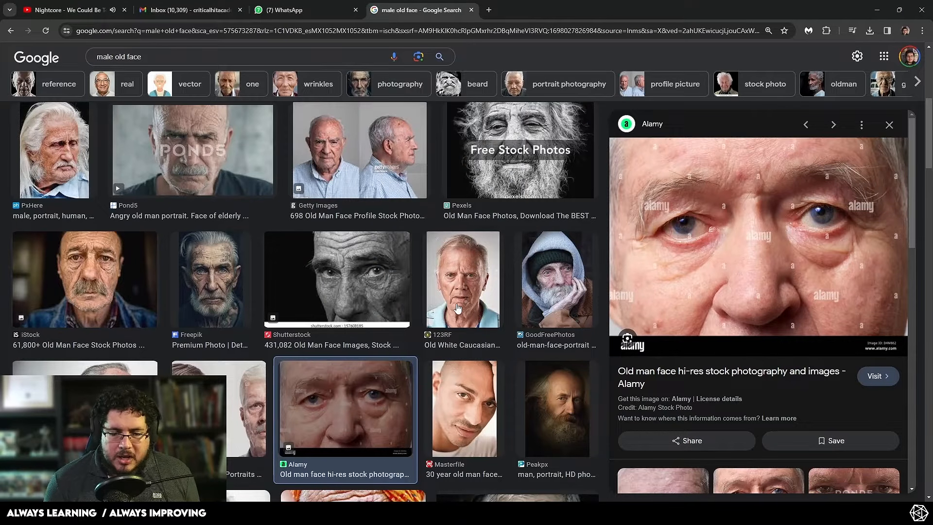
pyautogui.hotkey('alt', 'Tab')
# Step: Carve wrinkles across the eye bag with DamStandard at a draw size of about 8.4, using the black-and-white Shutterstock photo as reference
pyautogui.press('n')
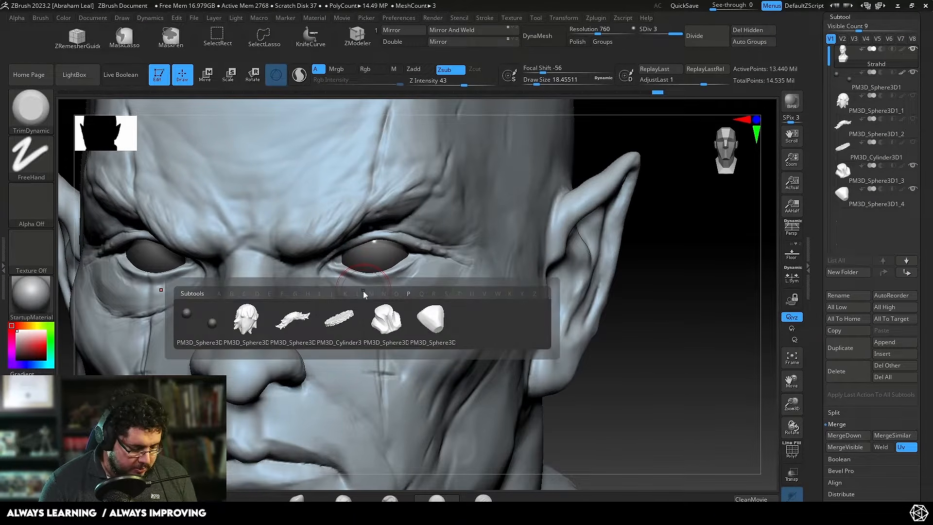
pyautogui.press('b')
pyautogui.press('d')
pyautogui.press('s')
pyautogui.press('space')
pyautogui.moveTo(362, 272); pyautogui.dragTo(343, 284)
pyautogui.press('space')
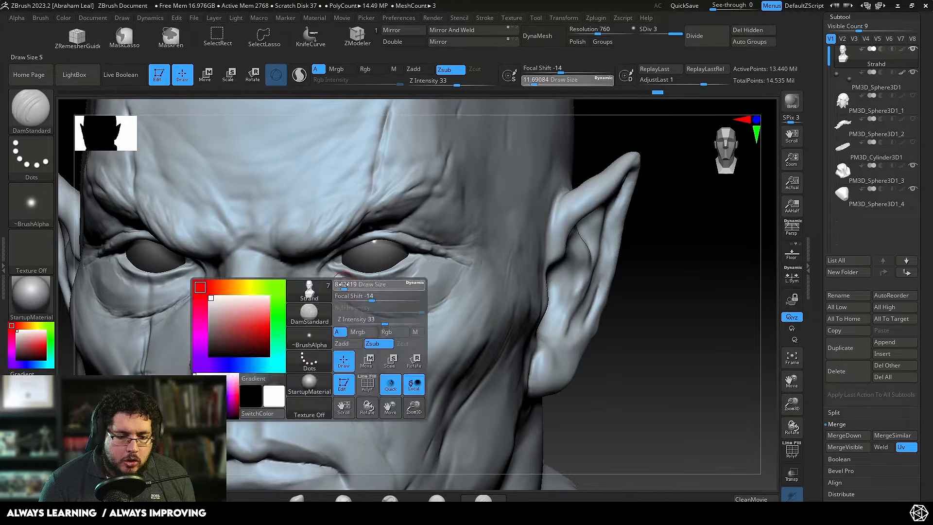
pyautogui.hotkey('alt', 'Tab')
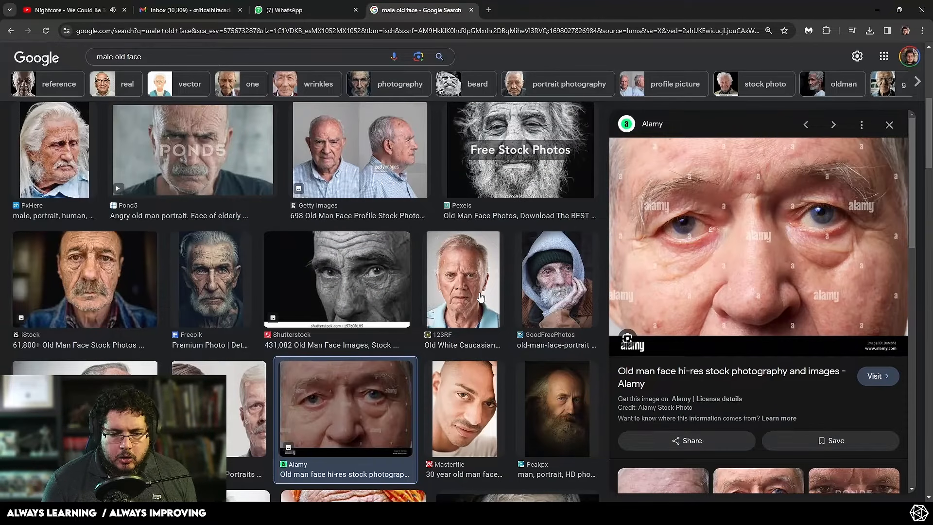
pyautogui.click(386, 292)
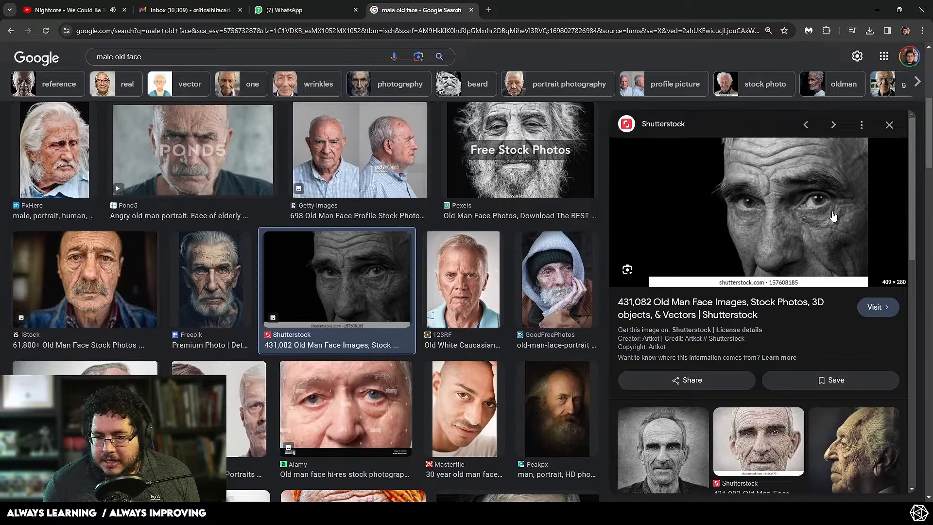
pyautogui.hotkey('alt', 'Tab')
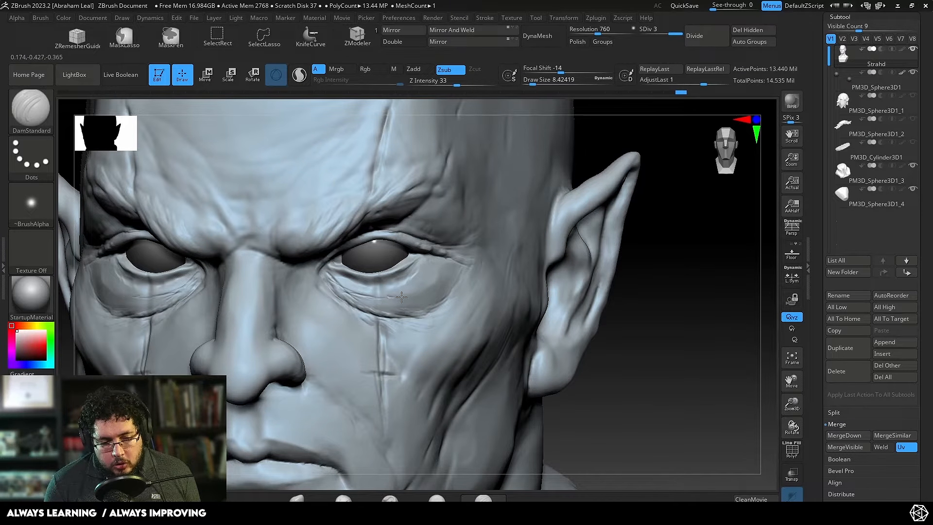
pyautogui.moveTo(409, 292)
pyautogui.mouseDown()
pyautogui.moveTo(422, 288)
pyautogui.moveTo(361, 295)
pyautogui.mouseUp()
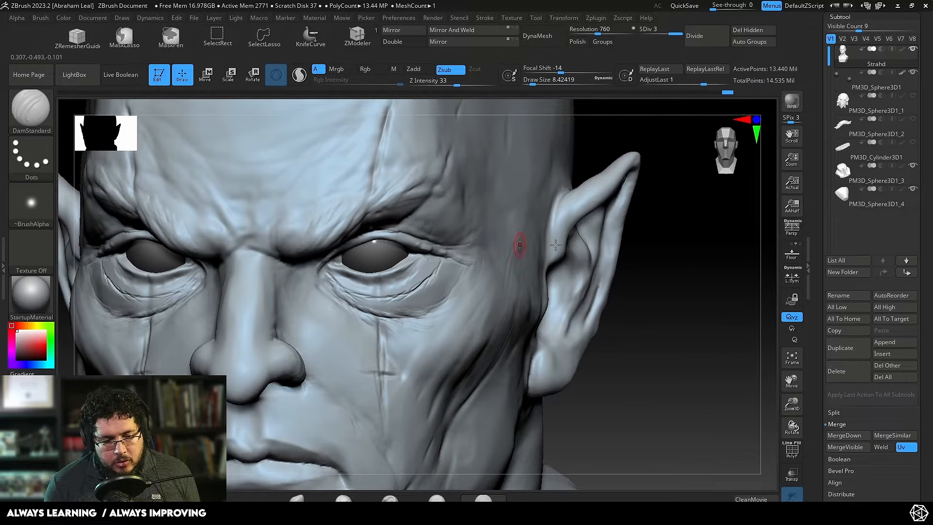
# Step: Inspect the eye bag from other angles and carve a crease at the inner eye corner with DamStandard
pyautogui.moveTo(626, 252); pyautogui.dragTo(593, 267)
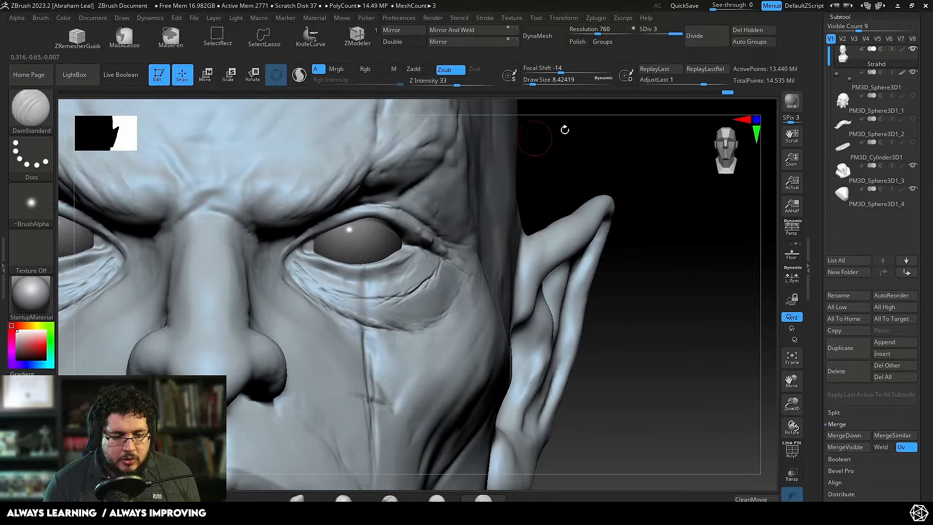
pyautogui.moveTo(564, 130); pyautogui.dragTo(476, 141)
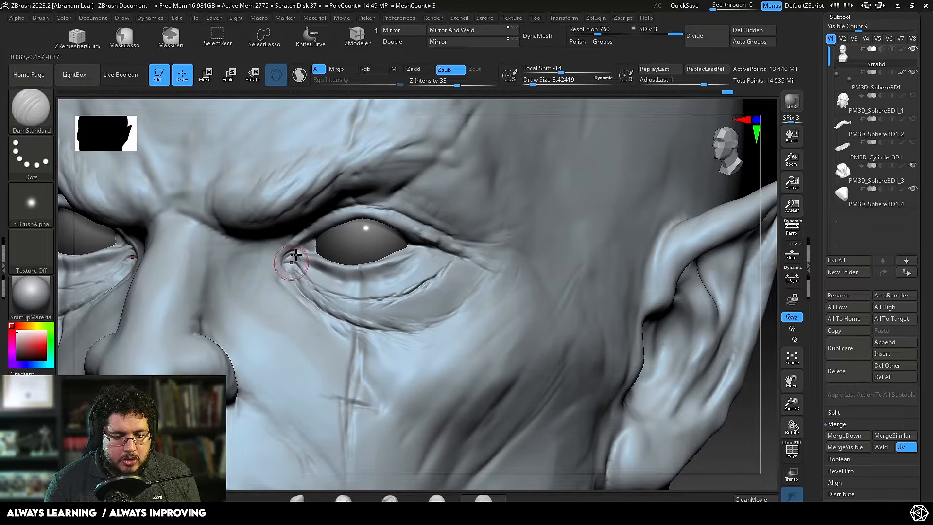
pyautogui.moveTo(292, 262)
pyautogui.mouseDown()
pyautogui.moveTo(281, 273)
pyautogui.moveTo(287, 250)
pyautogui.moveTo(277, 274)
pyautogui.moveTo(274, 260)
pyautogui.mouseUp()
# Step: Build up the skin between the under-eye creases with ClayBuildup at a draw size of about 8.4, and smooth the eye bag
pyautogui.press('b')
pyautogui.press('c')
pyautogui.press('b')
pyautogui.press('s')
pyautogui.press('s')
pyautogui.keyDown('alt'); pyautogui.moveTo(758, 396); pyautogui.dragTo(694, 355); pyautogui.keyUp('alt')
pyautogui.moveTo(693, 354); pyautogui.dragTo(630, 324)
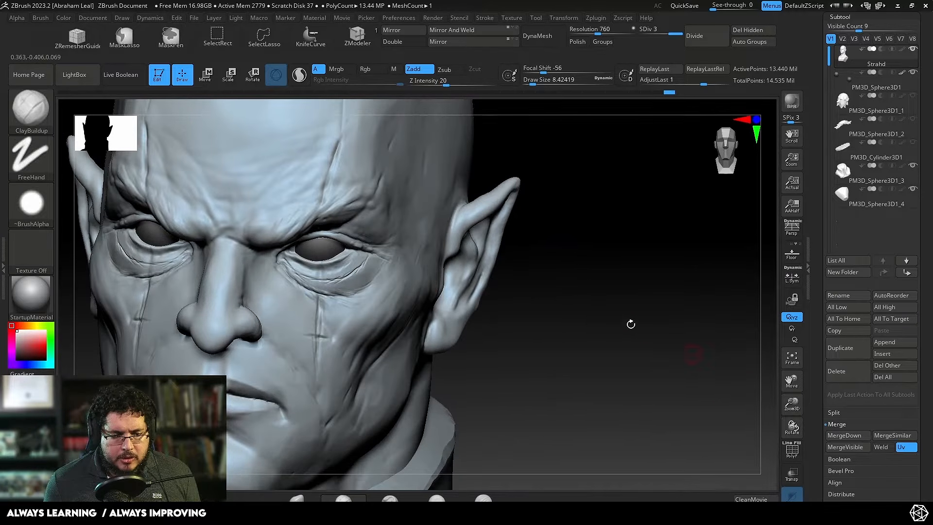
pyautogui.press('shift')
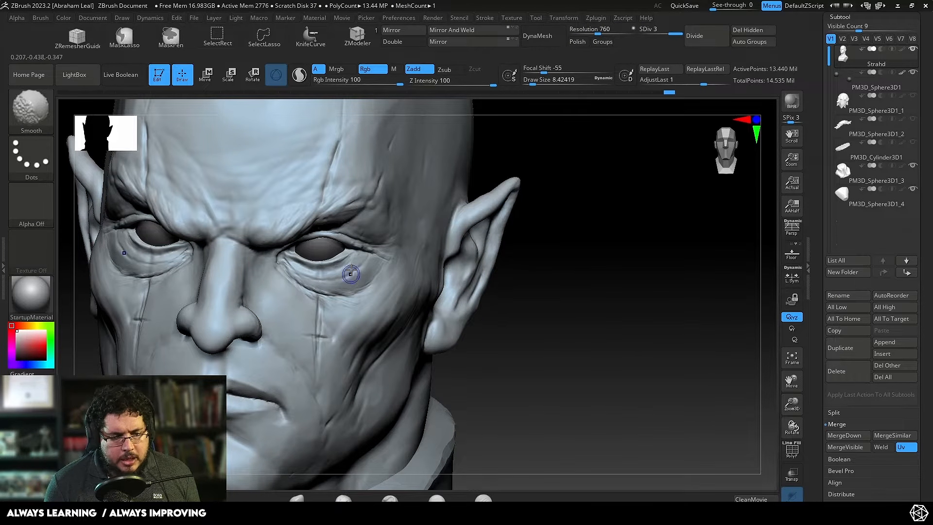
# Step: Carve a finer wrinkle along the middle of the eye bag toward its outer side with DamStandard at a draw size of about 5.8
pyautogui.keyDown('alt'); pyautogui.moveTo(545, 298); pyautogui.dragTo(525, 312); pyautogui.keyUp('alt')
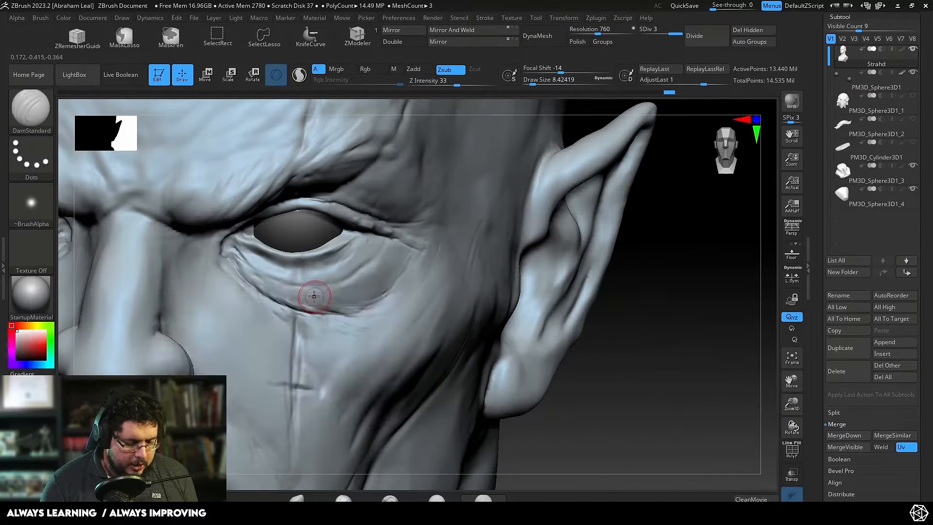
pyautogui.press('b')
pyautogui.press('d')
pyautogui.press('s')
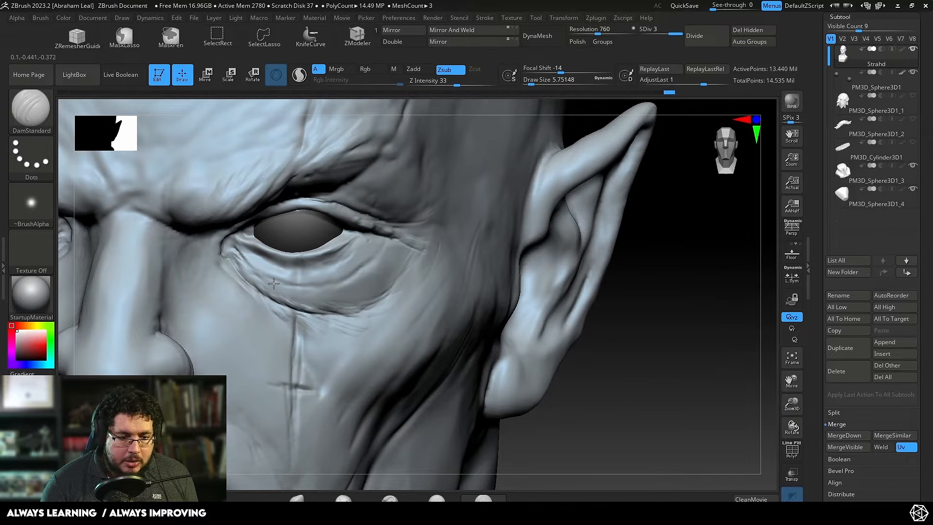
pyautogui.moveTo(286, 283)
pyautogui.mouseDown()
pyautogui.moveTo(263, 275)
pyautogui.moveTo(321, 292)
pyautogui.moveTo(377, 262)
pyautogui.mouseUp()
# Step: Examine the under-eye wrinkles in the iStock, Alamy and Needpix portraits among the browser's image results
pyautogui.hotkey('alt', 'Tab')
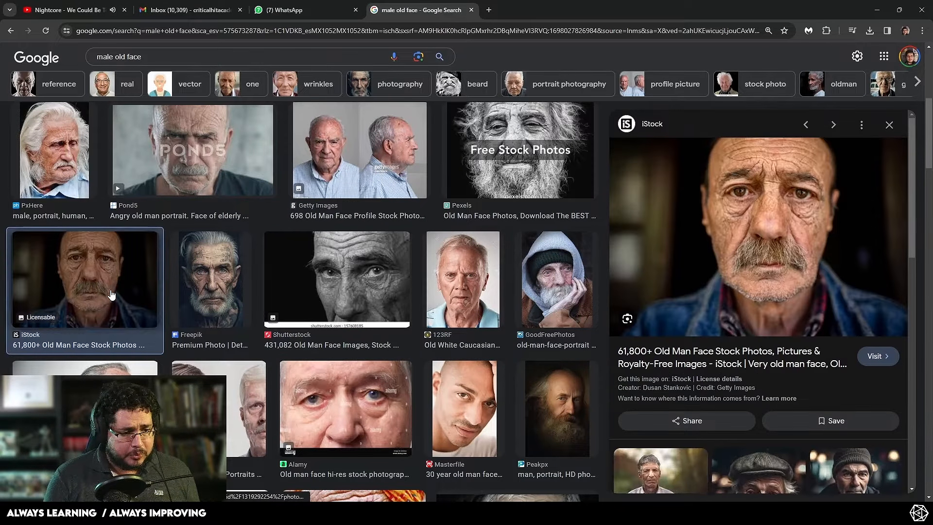
pyautogui.click(100, 294)
pyautogui.click(342, 387)
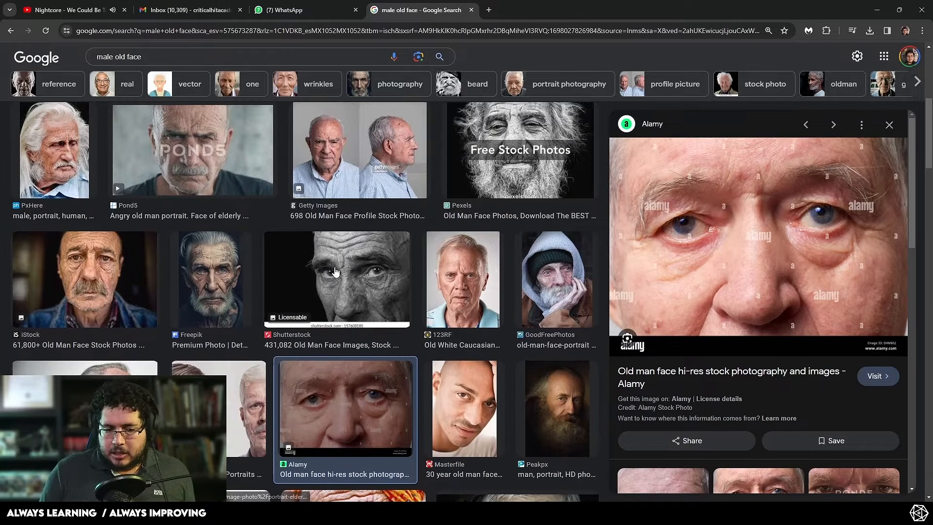
pyautogui.scroll(-7, 368, 217)
pyautogui.click(368, 217)
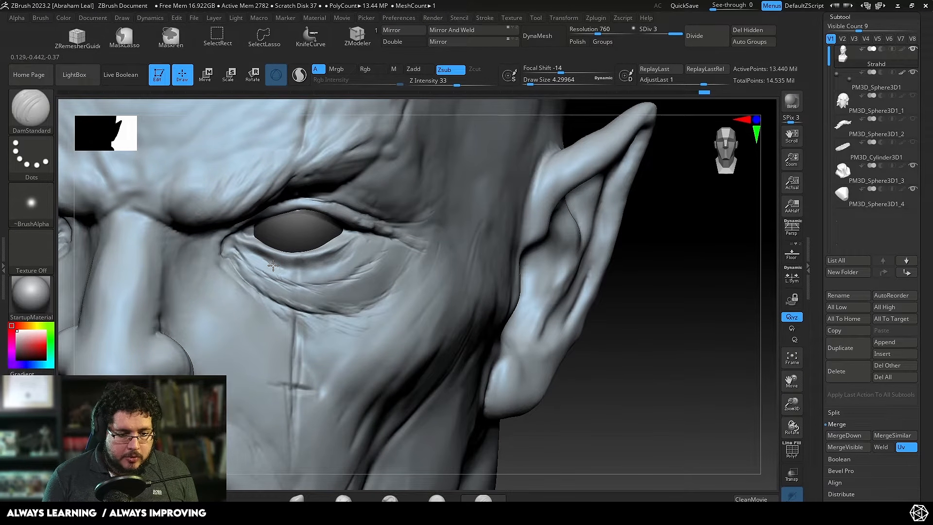
# Step: Carve thin diagonal wrinkles across the eye bag with DamStandard at a draw size of about 4.3, and compare them with the Needpix photo
pyautogui.moveTo(282, 290); pyautogui.dragTo(301, 311)
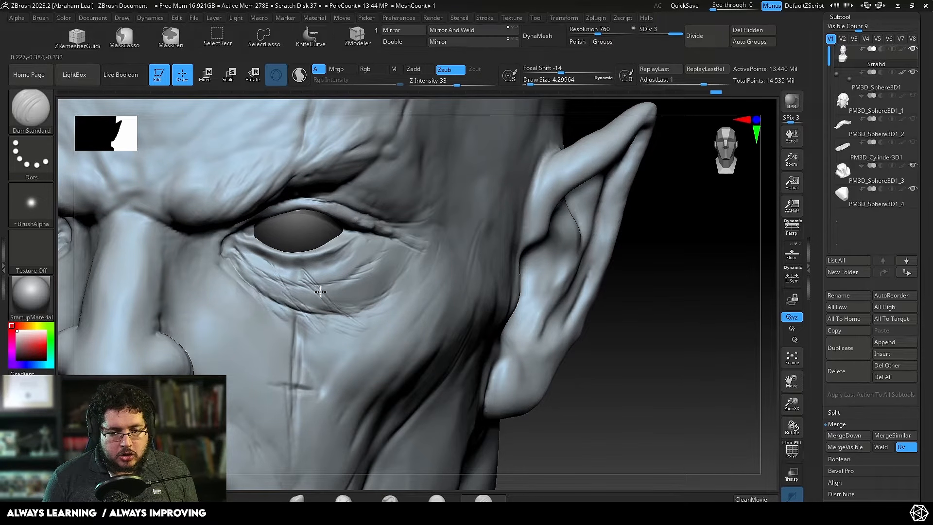
pyautogui.moveTo(306, 276); pyautogui.dragTo(358, 323)
pyautogui.hotkey('alt', 'Tab')
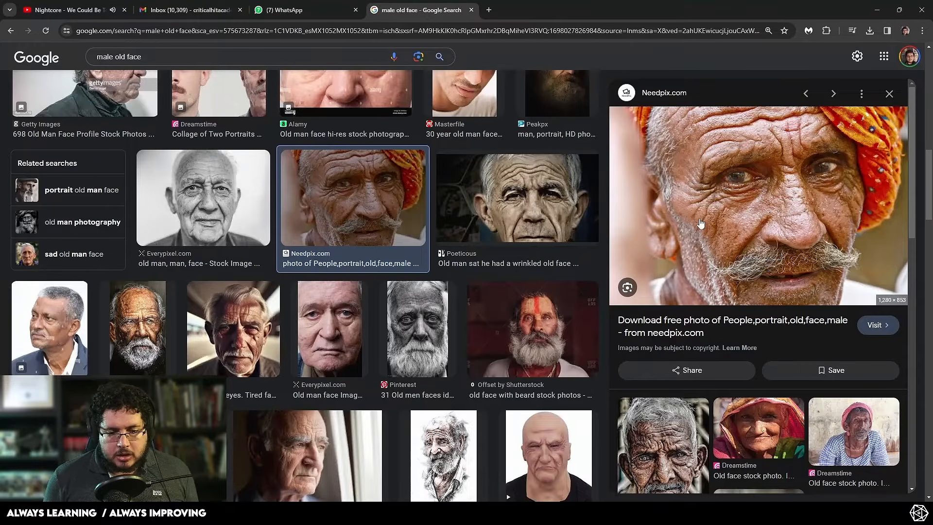
pyautogui.hotkey('alt', 'Tab')
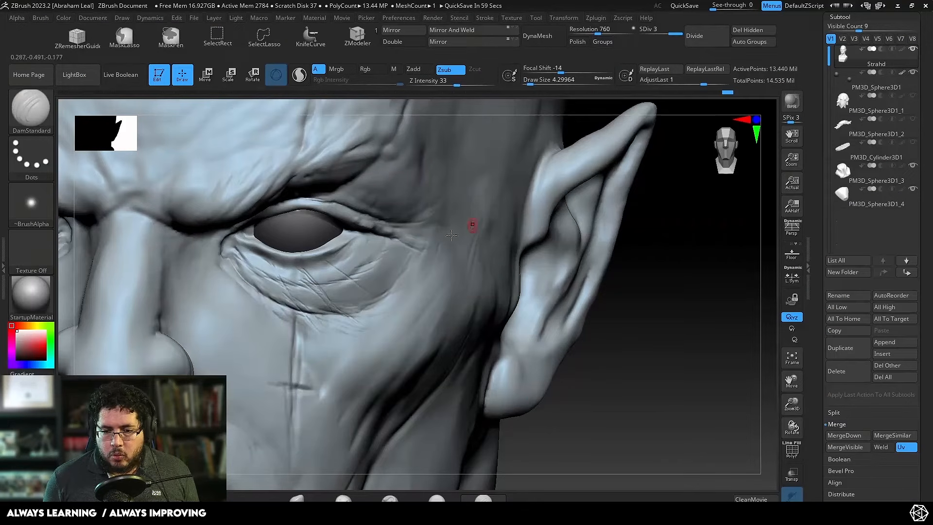
# Step: Carve diagonal wrinkles over the outer eye bag with DamStandard at a draw size of about 5, smooth them, and inspect the whole face
pyautogui.press('space')
pyautogui.moveTo(344, 264)
pyautogui.mouseDown()
pyautogui.moveTo(313, 265)
pyautogui.moveTo(402, 310)
pyautogui.mouseUp()
pyautogui.press('shift')
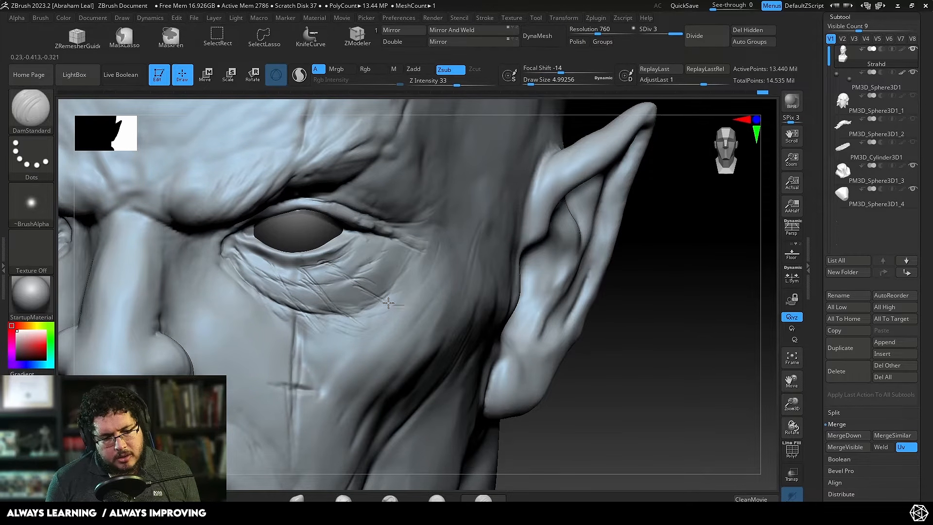
pyautogui.press('shift')
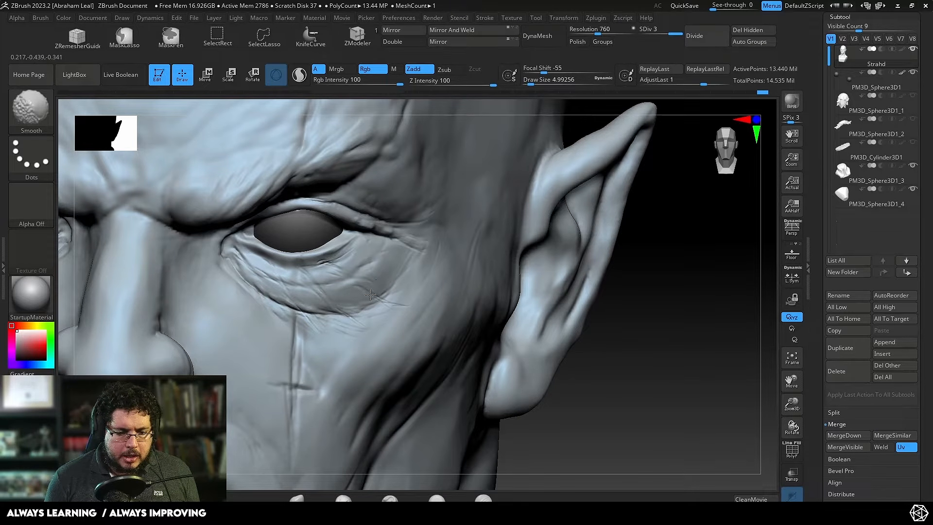
pyautogui.keyDown('alt'); pyautogui.moveTo(669, 253); pyautogui.dragTo(572, 241); pyautogui.keyUp('alt')
pyautogui.keyDown('alt'); pyautogui.moveTo(552, 295); pyautogui.dragTo(585, 231); pyautogui.keyUp('alt')
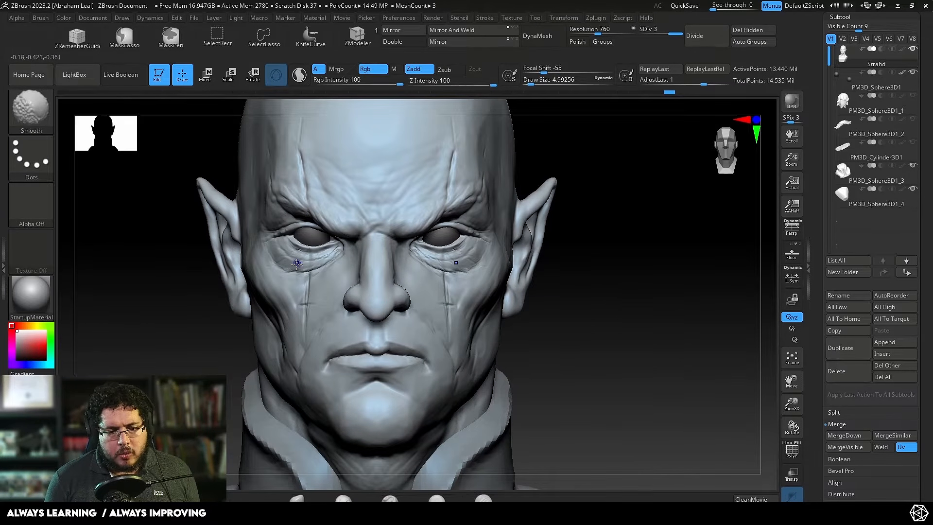
# Step: Look through further old-man portraits in the browser's image results for wrinkle references and open one
pyautogui.hotkey('alt', 'Tab')
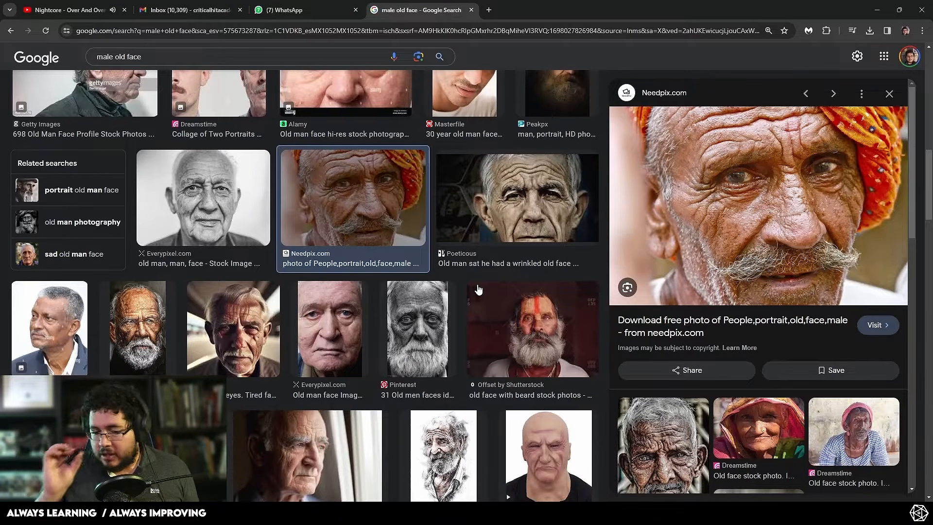
pyautogui.scroll(-3, 347, 328)
pyautogui.scroll(-1, 347, 328)
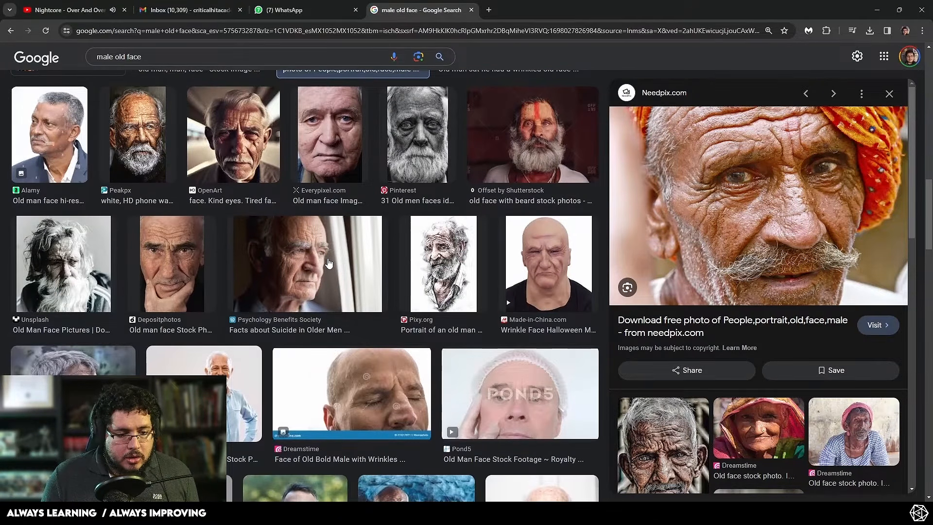
pyautogui.click(347, 327)
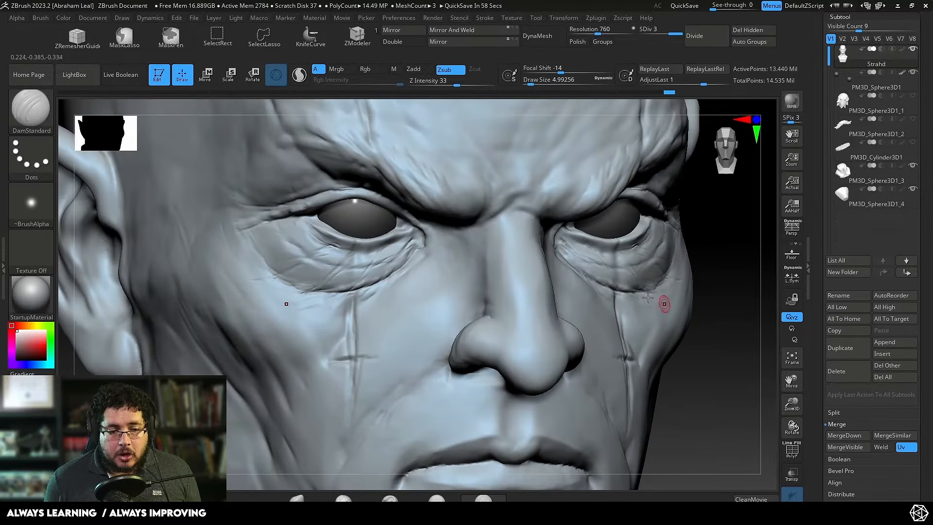
# Step: Build up skin folds along the outer lower edge of the opposite eye bag with ClayBuildup at a draw size of about 9.4
pyautogui.press('b')
pyautogui.press('c')
pyautogui.press('b')
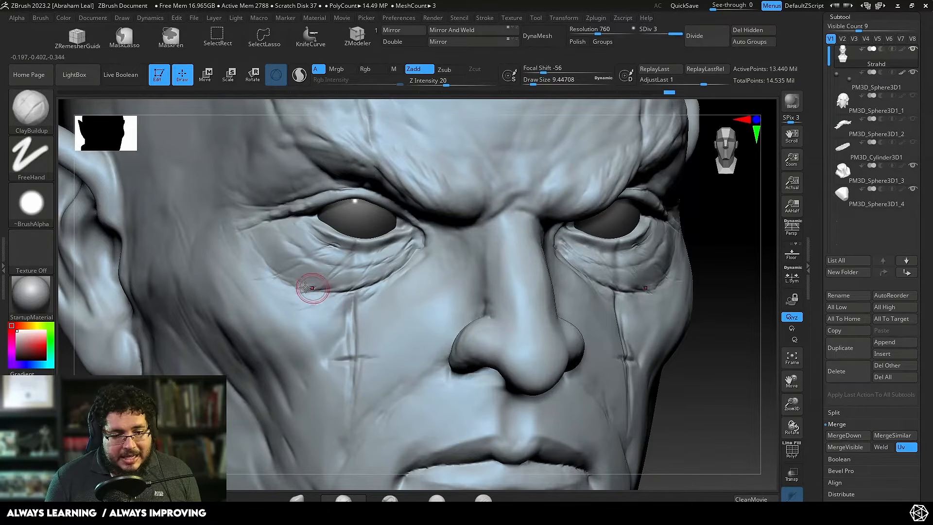
pyautogui.moveTo(301, 285)
pyautogui.mouseDown()
pyautogui.moveTo(309, 280)
pyautogui.moveTo(287, 303)
pyautogui.moveTo(321, 286)
pyautogui.moveTo(316, 307)
pyautogui.moveTo(283, 312)
pyautogui.mouseUp()
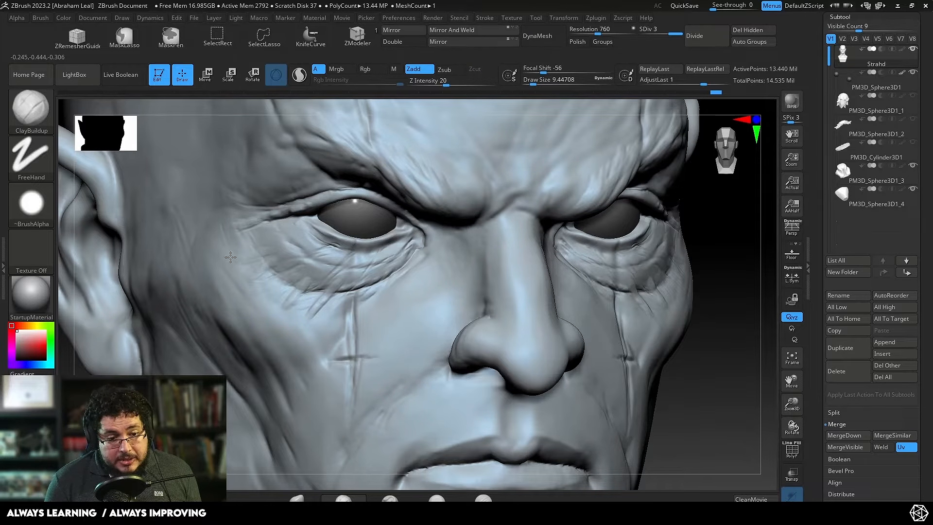
pyautogui.moveTo(266, 253); pyautogui.dragTo(270, 246)
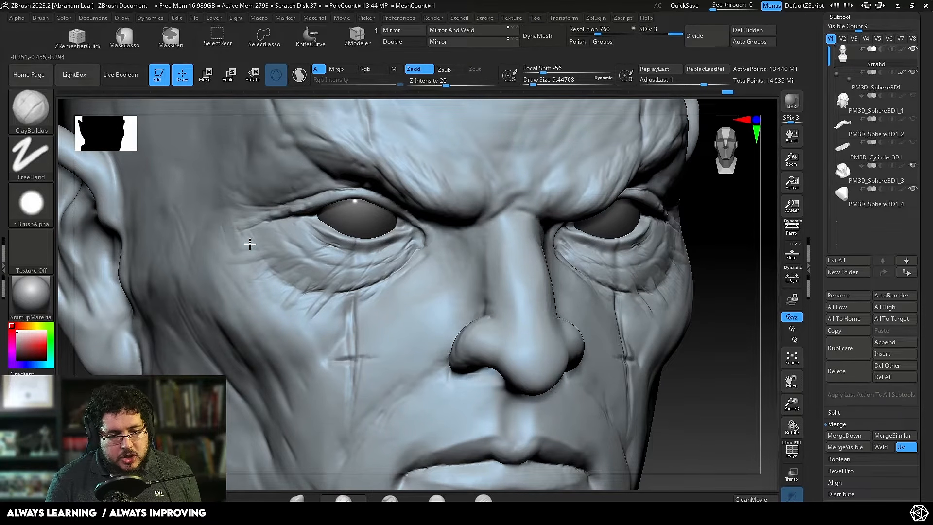
# Step: Build up skin folds below the outer eye bag toward the cheekbone with ClayBuildup at a draw size of about 7.5
pyautogui.moveTo(365, 291)
pyautogui.mouseDown()
pyautogui.moveTo(333, 311)
pyautogui.moveTo(388, 279)
pyautogui.moveTo(398, 288)
pyautogui.mouseUp()
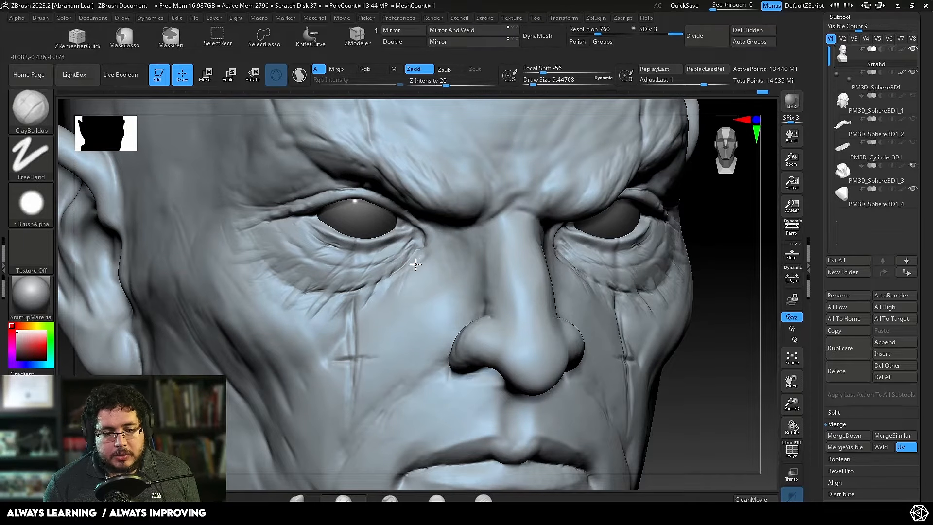
pyautogui.moveTo(722, 376)
pyautogui.mouseDown()
pyautogui.moveTo(714, 355)
pyautogui.moveTo(767, 341)
pyautogui.mouseUp()
pyautogui.press(']')
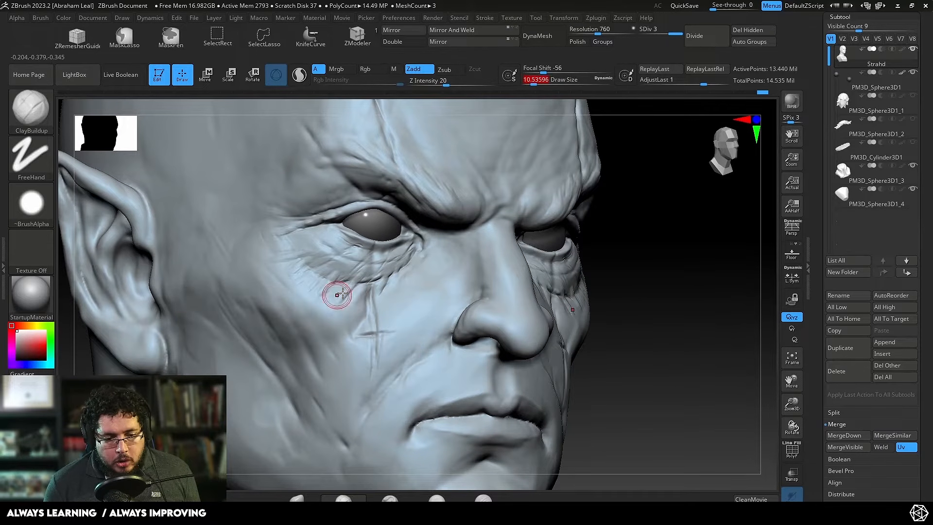
pyautogui.press('[')
pyautogui.press('[')
pyautogui.press('[')
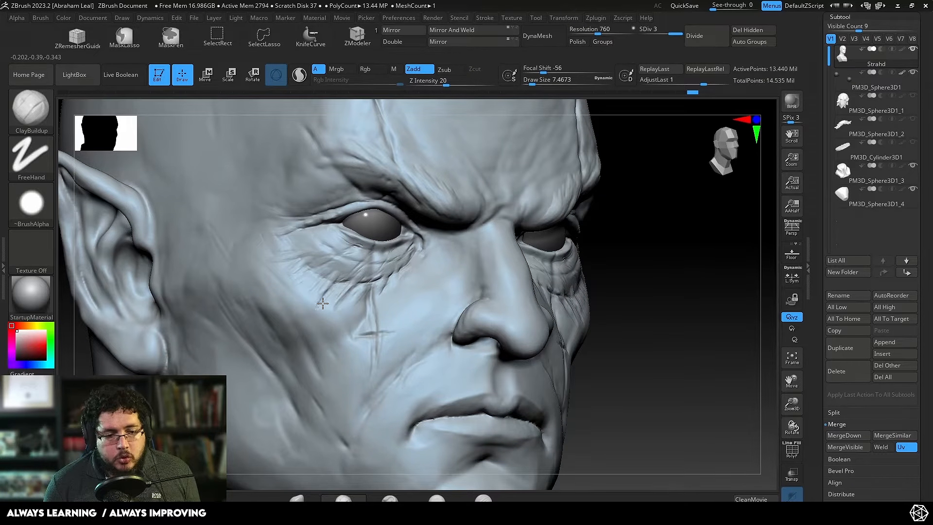
pyautogui.moveTo(306, 297)
pyautogui.mouseDown()
pyautogui.moveTo(298, 270)
pyautogui.moveTo(268, 263)
pyautogui.mouseUp()
pyautogui.moveTo(268, 263); pyautogui.dragTo(333, 289, button='right')
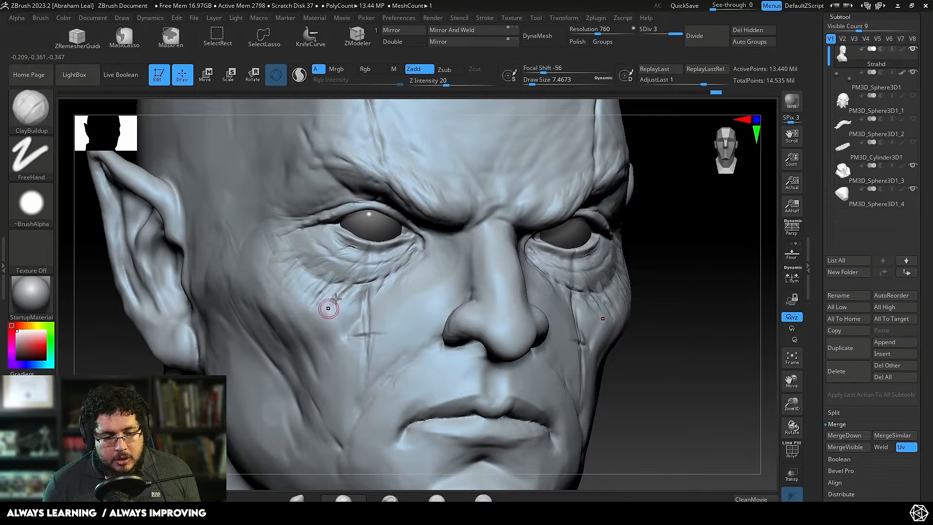
# Step: Flatten the new folds beneath the eye bag with TrimDynamic at a draw size of about 14.2
pyautogui.press('b')
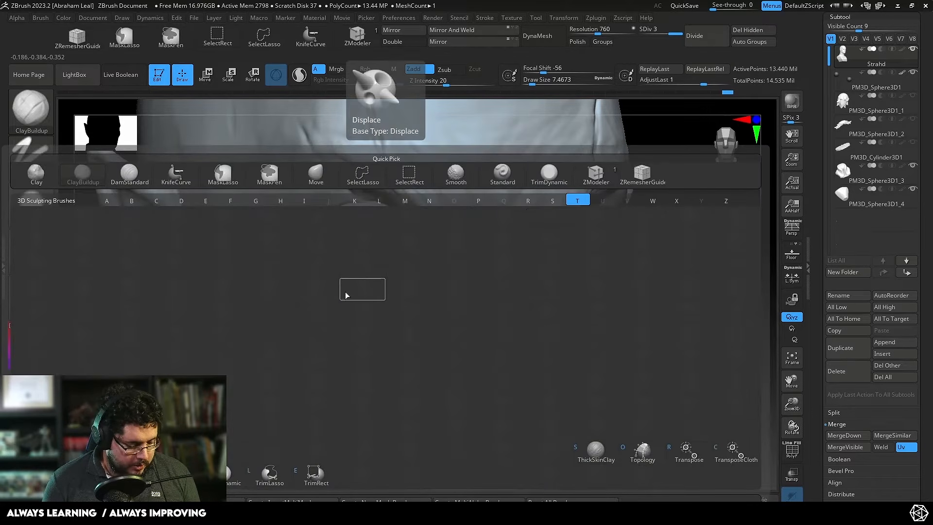
pyautogui.press('t')
pyautogui.press('d')
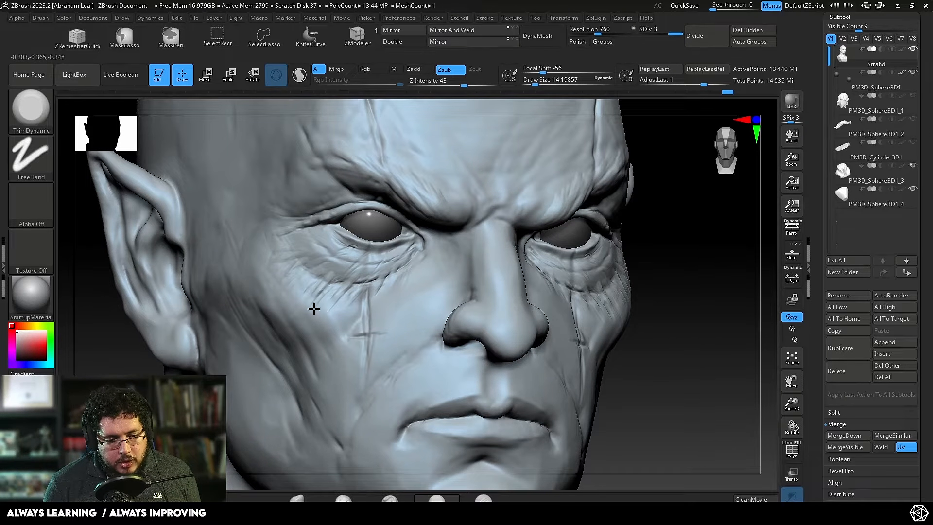
pyautogui.moveTo(306, 285)
pyautogui.keyDown('shift'); pyautogui.mouseDown()
pyautogui.moveTo(299, 289)
pyautogui.moveTo(318, 304)
pyautogui.moveTo(337, 298)
pyautogui.mouseUp(); pyautogui.keyUp('shift')
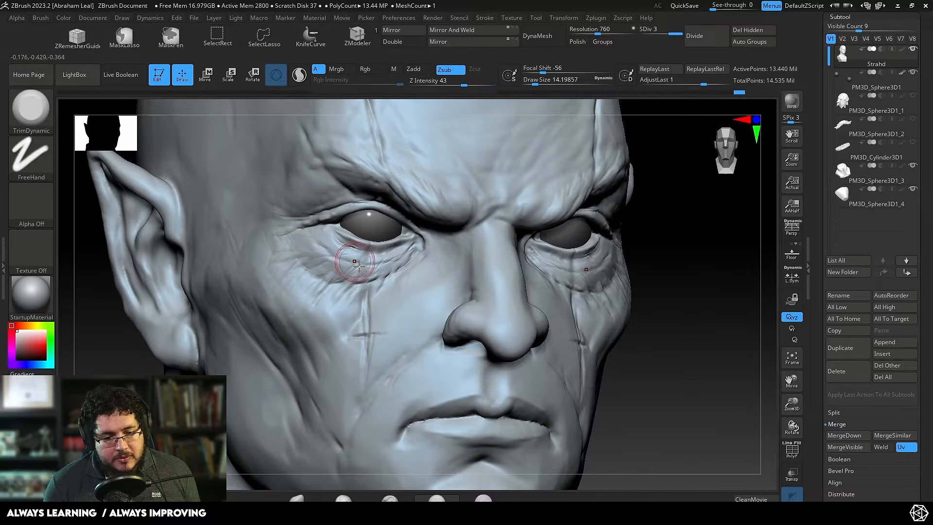
# Step: Carve fine creases along the lower edge of the eye bag with DamStandard at a draw size of about 5.8
pyautogui.press('b')
pyautogui.press('d')
pyautogui.press('s')
pyautogui.press('space')
pyautogui.moveTo(387, 290); pyautogui.dragTo(394, 269)
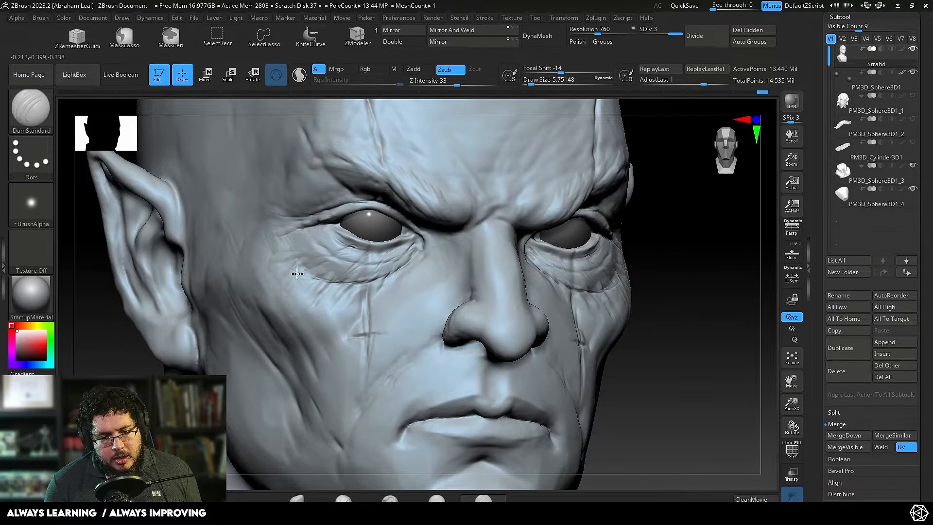
# Step: Inspect the eye bags from below and from the front, and compare them with the old-man photos in the browser
pyautogui.keyDown('shift'); pyautogui.moveTo(632, 262); pyautogui.dragTo(711, 275); pyautogui.keyUp('shift')
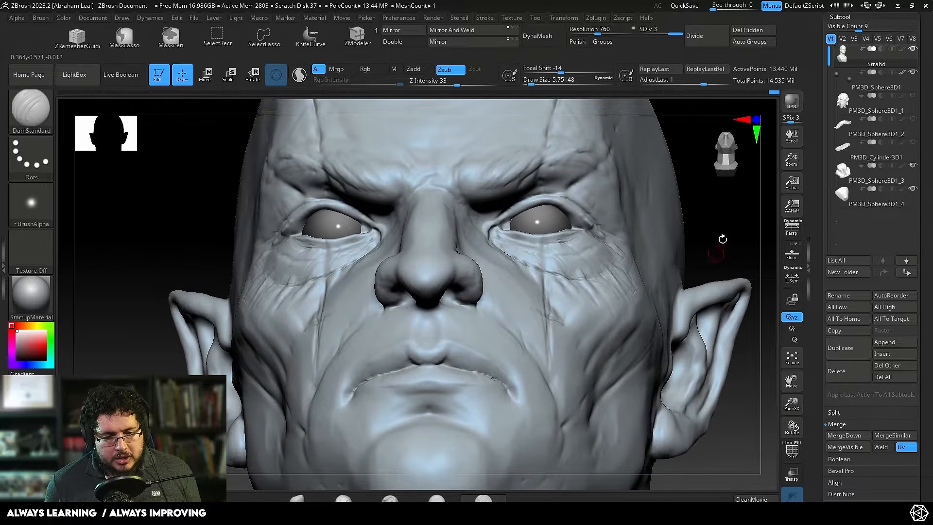
pyautogui.keyDown('alt'); pyautogui.moveTo(722, 240); pyautogui.dragTo(728, 260); pyautogui.keyUp('alt')
pyautogui.keyDown('alt'); pyautogui.moveTo(701, 317); pyautogui.dragTo(651, 370); pyautogui.keyUp('alt')
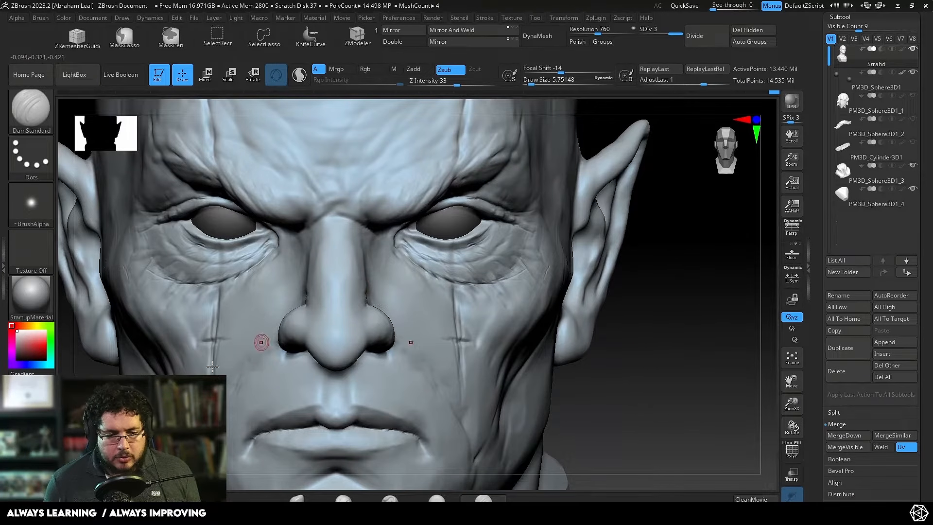
pyautogui.moveTo(666, 321); pyautogui.dragTo(692, 320)
pyautogui.keyDown('alt'); pyautogui.moveTo(583, 330); pyautogui.dragTo(707, 330); pyautogui.keyUp('alt')
pyautogui.hotkey('alt', 'Tab')
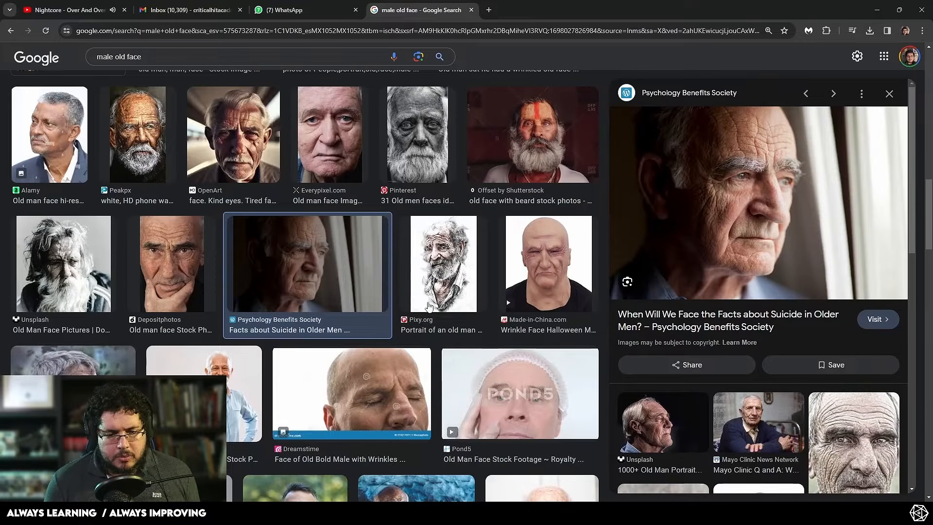
pyautogui.hotkey('alt', 'Tab')
# Step: Reshape the outer part of the eye bag with the Move brush at a draw size of about 46
pyautogui.press('space')
pyautogui.press('space')
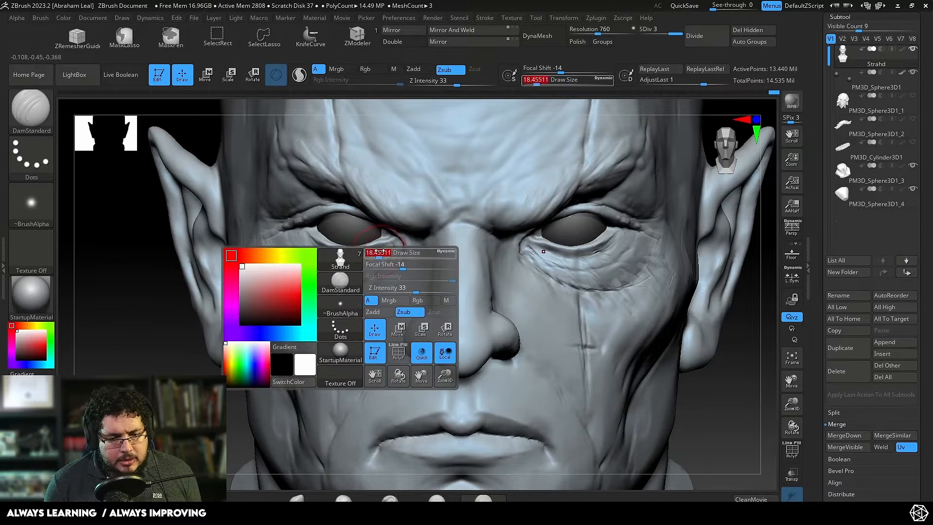
pyautogui.press('b')
pyautogui.press('m')
pyautogui.press('v')
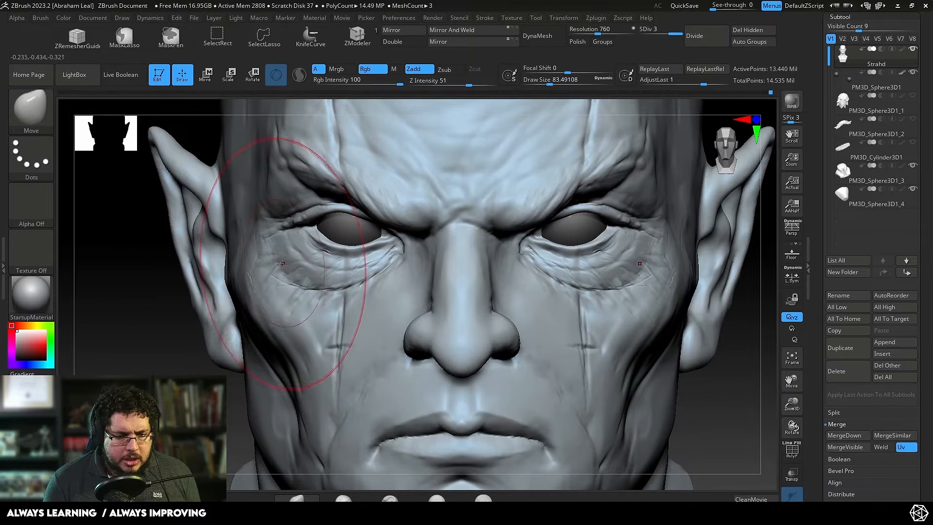
pyautogui.press('space')
pyautogui.click(277, 266)
pyautogui.moveTo(275, 267)
pyautogui.mouseDown()
pyautogui.moveTo(280, 259)
pyautogui.moveTo(276, 279)
pyautogui.mouseUp()
pyautogui.moveTo(175, 311); pyautogui.dragTo(252, 312)
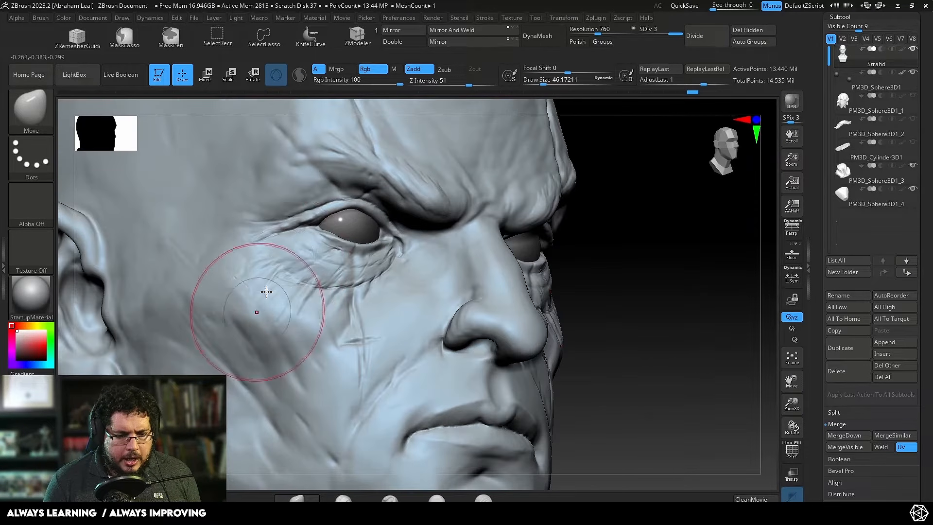
pyautogui.moveTo(275, 260); pyautogui.dragTo(280, 258)
# Step: Adjust the outer eye area from the front with the Move brush at draw size about 62 and focal shift -63
pyautogui.moveTo(619, 220); pyautogui.dragTo(553, 226)
pyautogui.press('space')
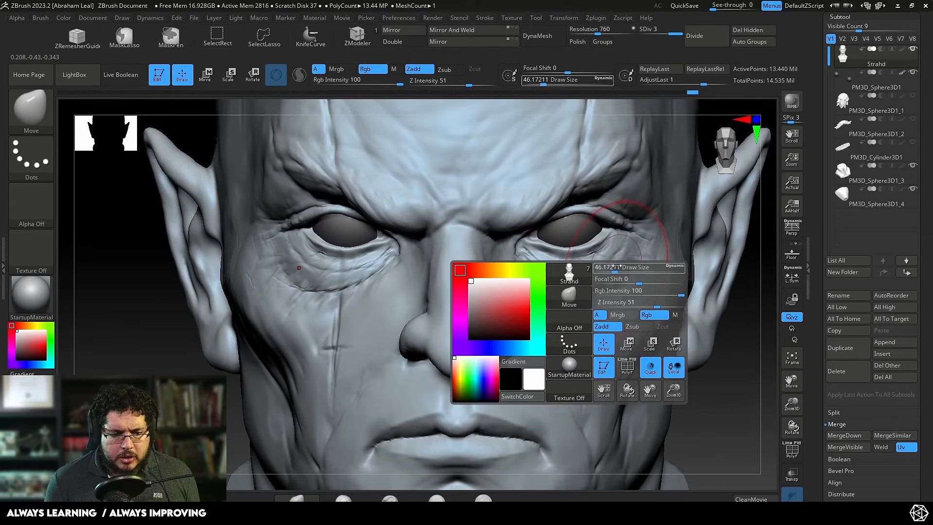
pyautogui.click(636, 264)
pyautogui.moveTo(637, 261); pyautogui.dragTo(634, 257)
pyautogui.press('space')
pyautogui.click(720, 359)
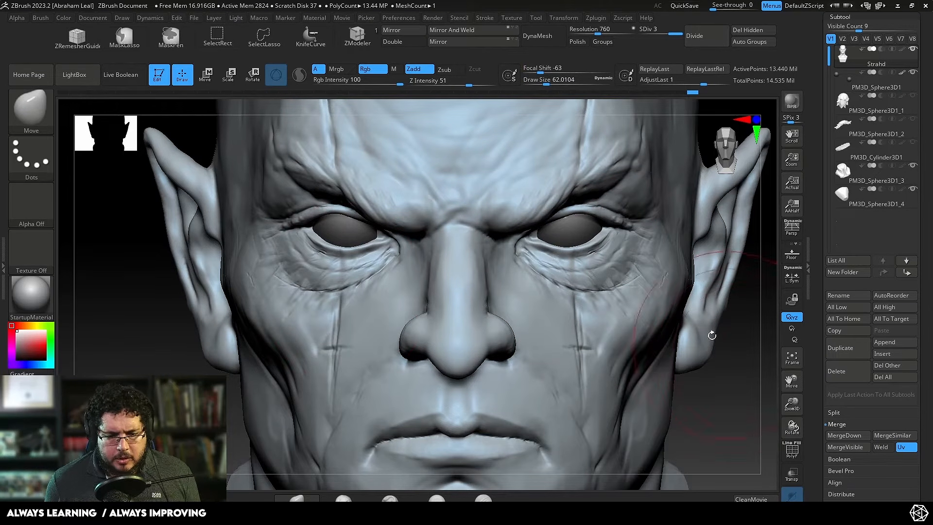
# Step: Carve fine wrinkles just under the lower eyelid with DamStandard at a draw size of about 5, and smooth them
pyautogui.press('b')
pyautogui.press('d')
pyautogui.press('s')
pyautogui.press('space')
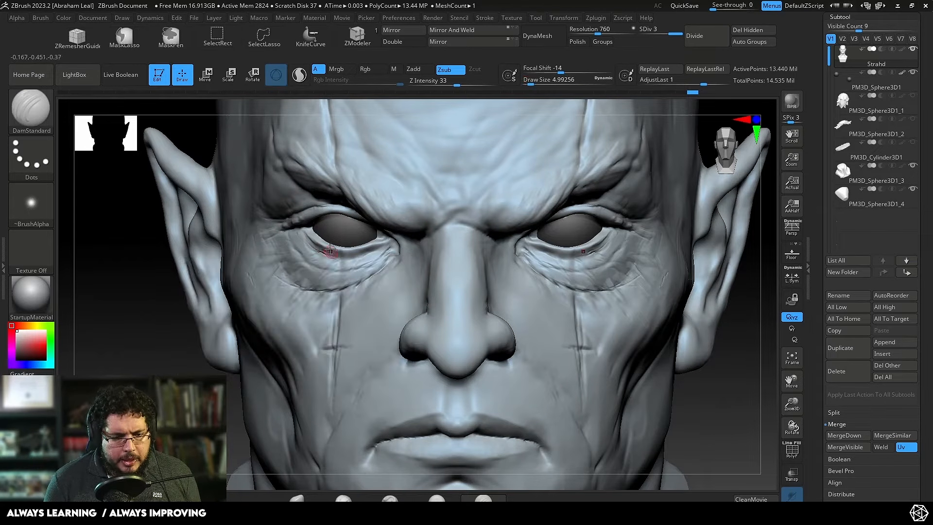
pyautogui.press('shift')
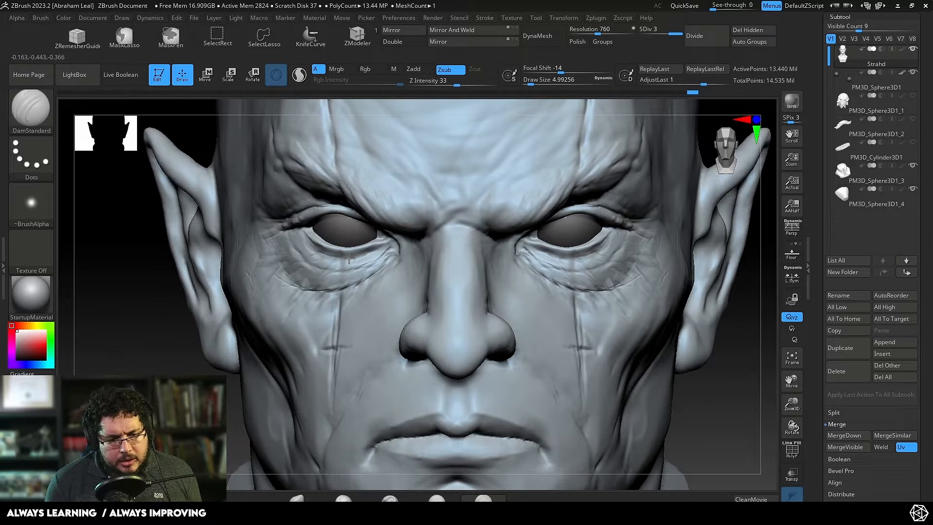
# Step: Carve deep wrinkles from the outer brow and upper eyelid toward the temple with DamStandard at a draw size of about 8.4
pyautogui.press('space')
pyautogui.moveTo(287, 214); pyautogui.dragTo(291, 215)
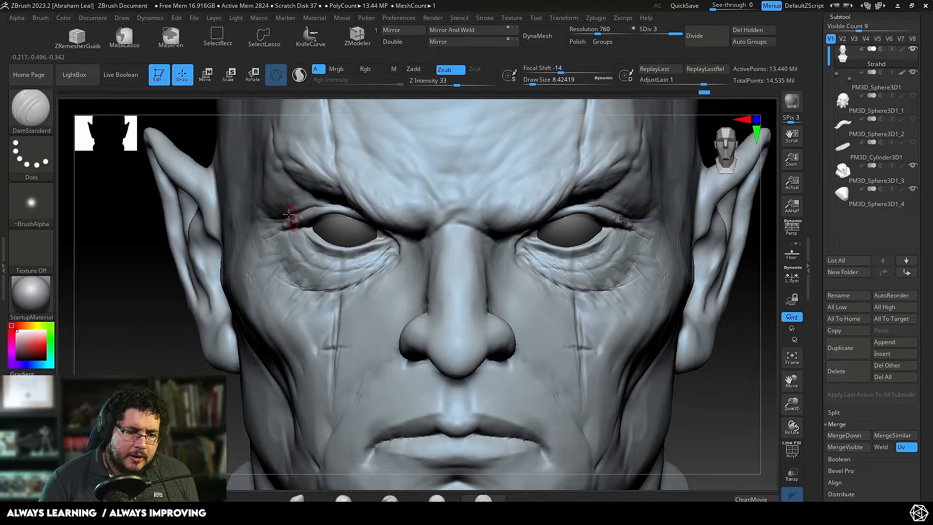
pyautogui.moveTo(168, 337); pyautogui.dragTo(221, 306)
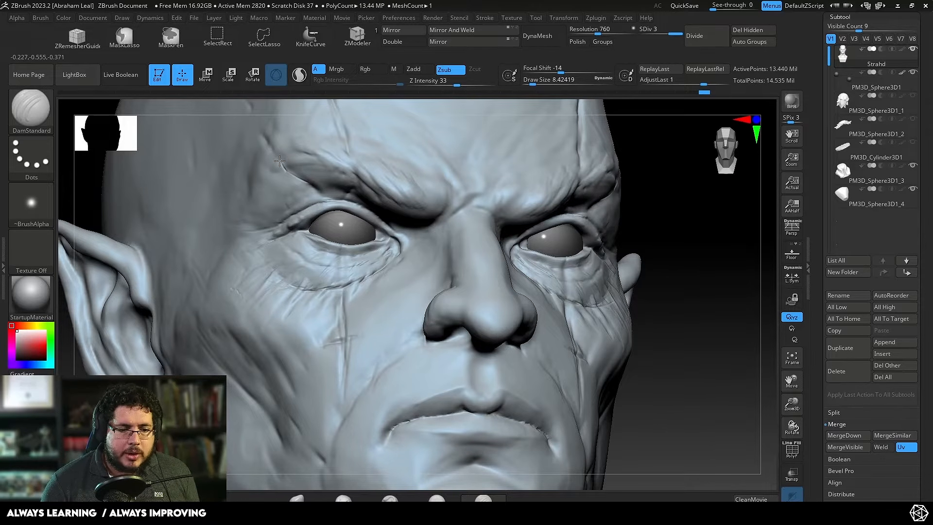
pyautogui.moveTo(262, 138)
pyautogui.mouseDown()
pyautogui.moveTo(288, 170)
pyautogui.moveTo(321, 188)
pyautogui.moveTo(281, 212)
pyautogui.moveTo(256, 190)
pyautogui.mouseUp()
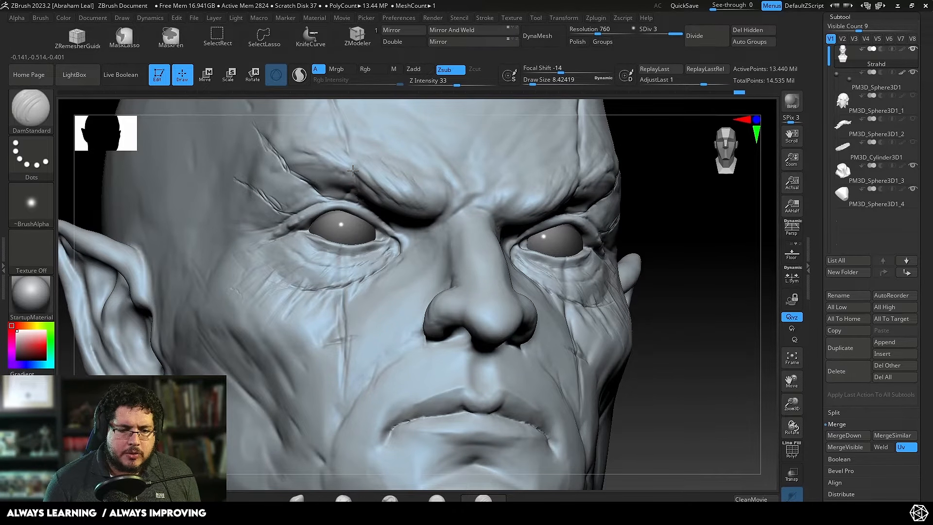
pyautogui.moveTo(347, 164); pyautogui.dragTo(338, 115)
pyautogui.moveTo(647, 173)
pyautogui.keyDown('alt'); pyautogui.mouseDown()
pyautogui.moveTo(648, 197)
pyautogui.moveTo(593, 195)
pyautogui.mouseUp(); pyautogui.keyUp('alt')
pyautogui.keyDown('shift'); pyautogui.moveTo(314, 175); pyautogui.dragTo(309, 172); pyautogui.keyUp('shift')
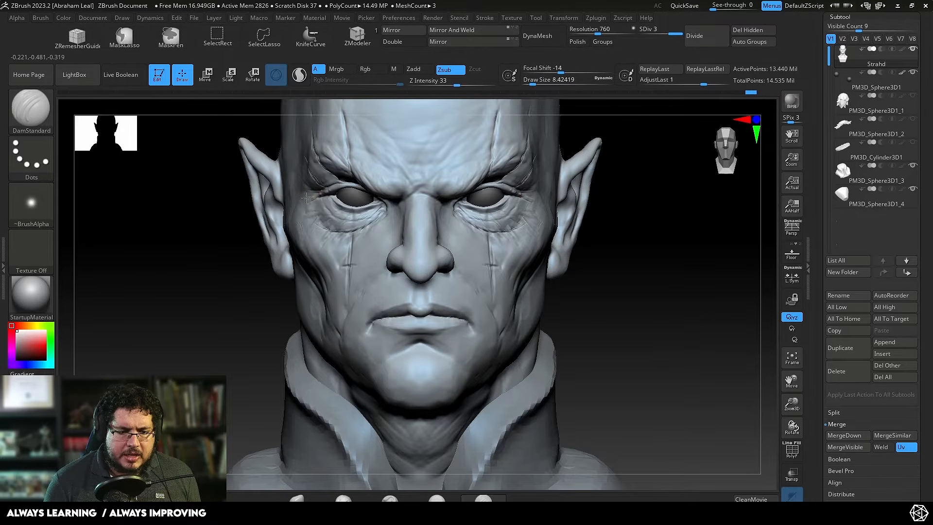
# Step: Deepen the wrinkles across the eye bag and the upper eyelid fold with DamStandard, and soften them with smoothing
pyautogui.moveTo(223, 333)
pyautogui.mouseDown()
pyautogui.moveTo(349, 211)
pyautogui.moveTo(336, 207)
pyautogui.mouseUp()
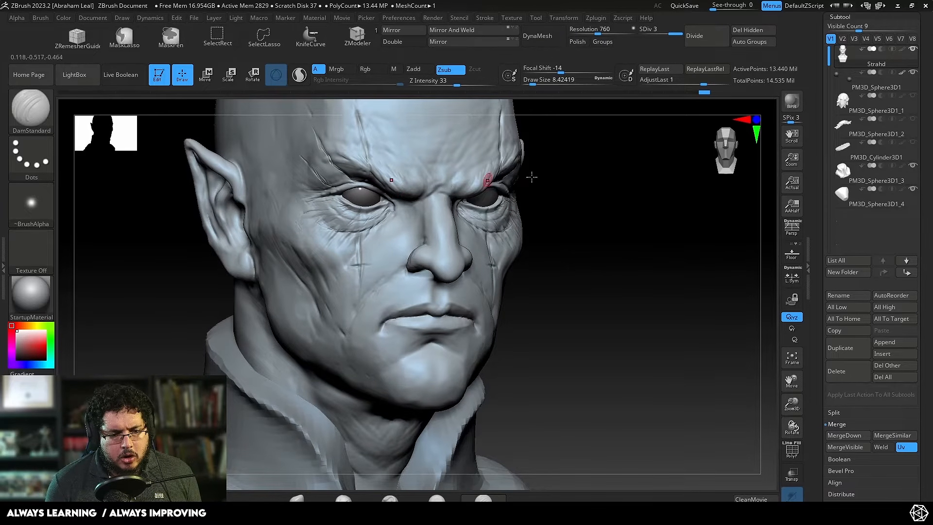
pyautogui.keyDown('alt'); pyautogui.moveTo(532, 176); pyautogui.dragTo(527, 219); pyautogui.keyUp('alt')
pyautogui.moveTo(352, 223)
pyautogui.mouseDown()
pyautogui.moveTo(309, 231)
pyautogui.moveTo(316, 222)
pyautogui.moveTo(356, 241)
pyautogui.mouseUp()
pyautogui.moveTo(337, 209)
pyautogui.mouseDown()
pyautogui.moveTo(359, 222)
pyautogui.moveTo(320, 210)
pyautogui.mouseUp()
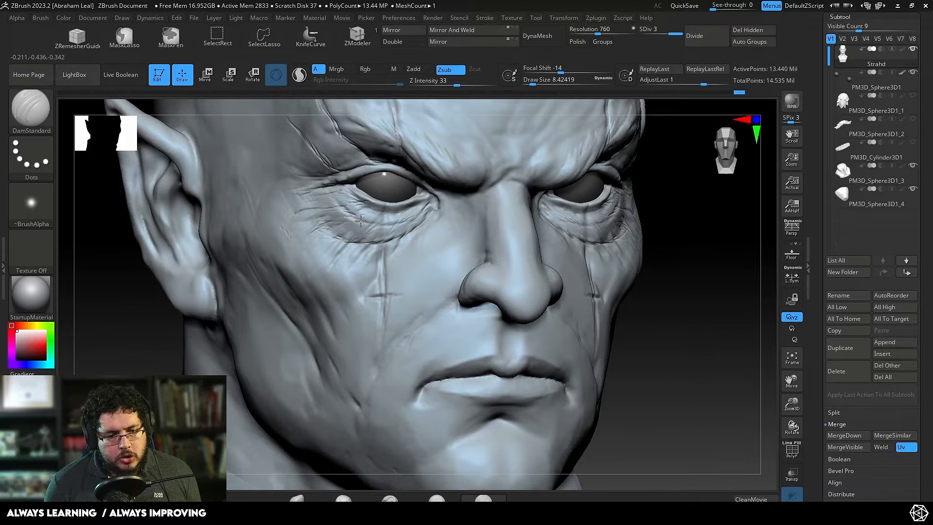
pyautogui.moveTo(374, 223)
pyautogui.mouseDown()
pyautogui.moveTo(394, 221)
pyautogui.moveTo(382, 224)
pyautogui.moveTo(387, 212)
pyautogui.moveTo(422, 214)
pyautogui.moveTo(392, 261)
pyautogui.moveTo(433, 214)
pyautogui.moveTo(421, 250)
pyautogui.moveTo(431, 215)
pyautogui.moveTo(441, 220)
pyautogui.mouseUp()
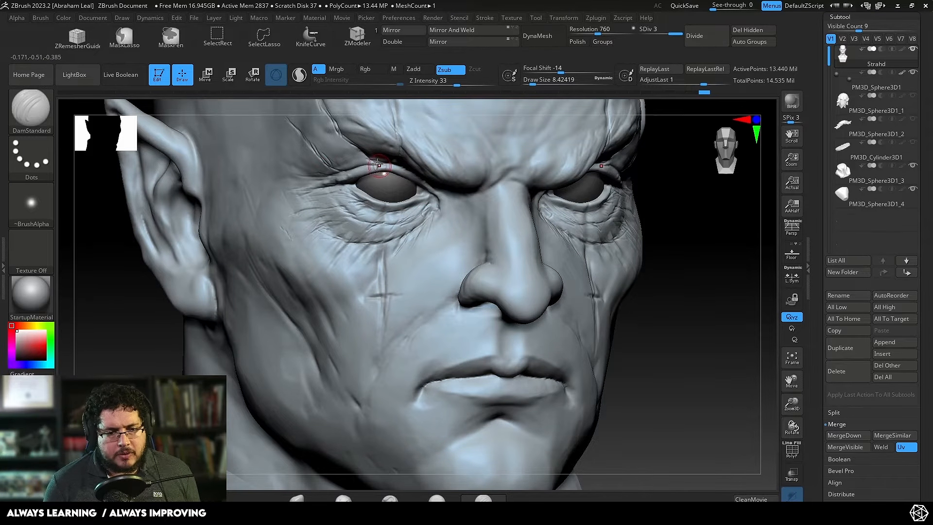
pyautogui.moveTo(378, 165); pyautogui.dragTo(315, 151)
pyautogui.press('shift')
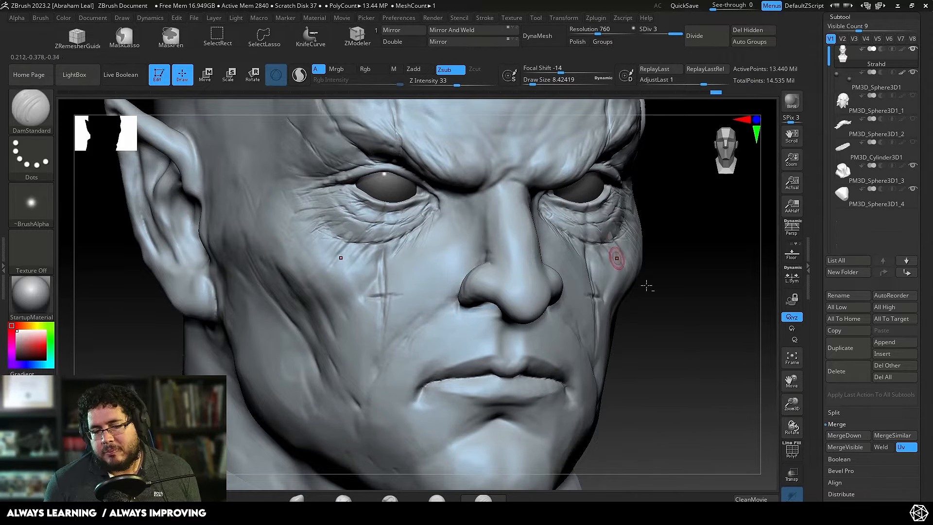
# Step: Carve crow's feet and eye bag creases at the outer eye corner with DamStandard at a draw size of about 9.4
pyautogui.moveTo(681, 355)
pyautogui.keyDown('alt'); pyautogui.mouseDown()
pyautogui.moveTo(677, 253)
pyautogui.moveTo(698, 360)
pyautogui.mouseUp(); pyautogui.keyUp('alt')
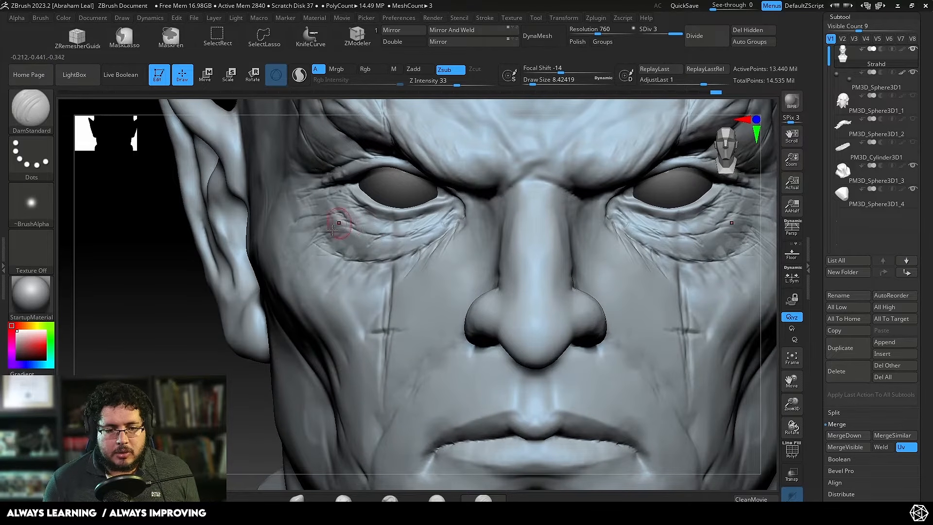
pyautogui.press('s')
pyautogui.moveTo(346, 216)
pyautogui.mouseDown()
pyautogui.moveTo(360, 203)
pyautogui.moveTo(332, 213)
pyautogui.mouseUp()
pyautogui.press('s')
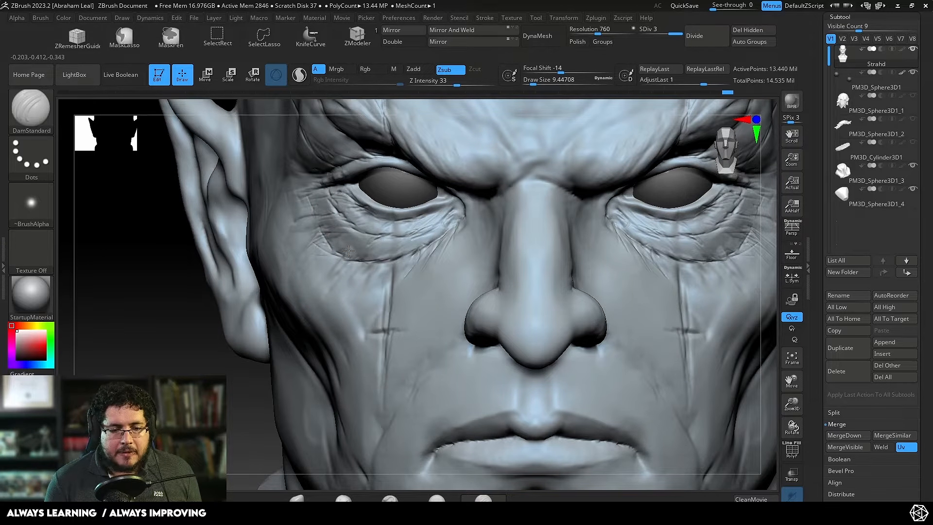
pyautogui.moveTo(348, 251); pyautogui.dragTo(310, 224)
pyautogui.moveTo(212, 362); pyautogui.dragTo(265, 360)
pyautogui.moveTo(313, 222)
pyautogui.mouseDown()
pyautogui.moveTo(300, 196)
pyautogui.moveTo(274, 200)
pyautogui.moveTo(318, 212)
pyautogui.moveTo(316, 231)
pyautogui.mouseUp()
pyautogui.moveTo(290, 196); pyautogui.dragTo(268, 189)
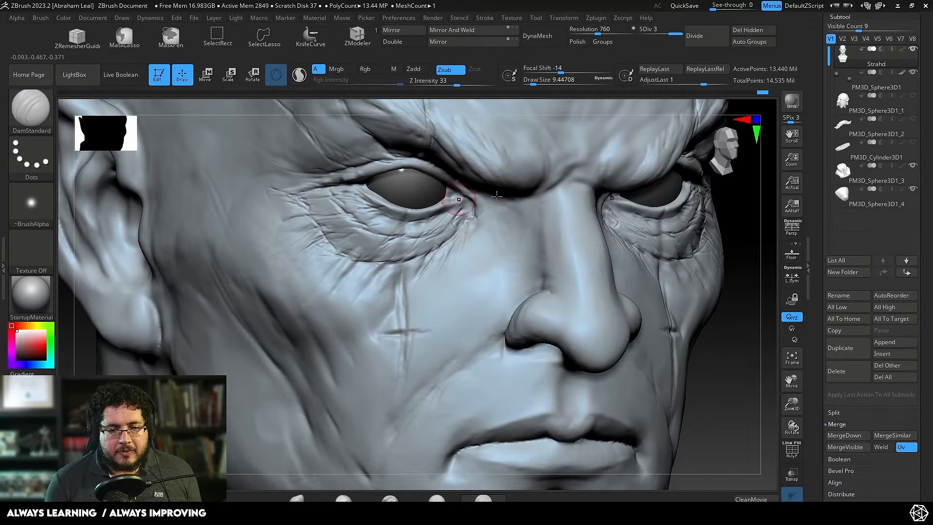
# Step: Carve frown creases between the eyebrows and across the nose bridge with DamStandard
pyautogui.moveTo(742, 219); pyautogui.dragTo(538, 198)
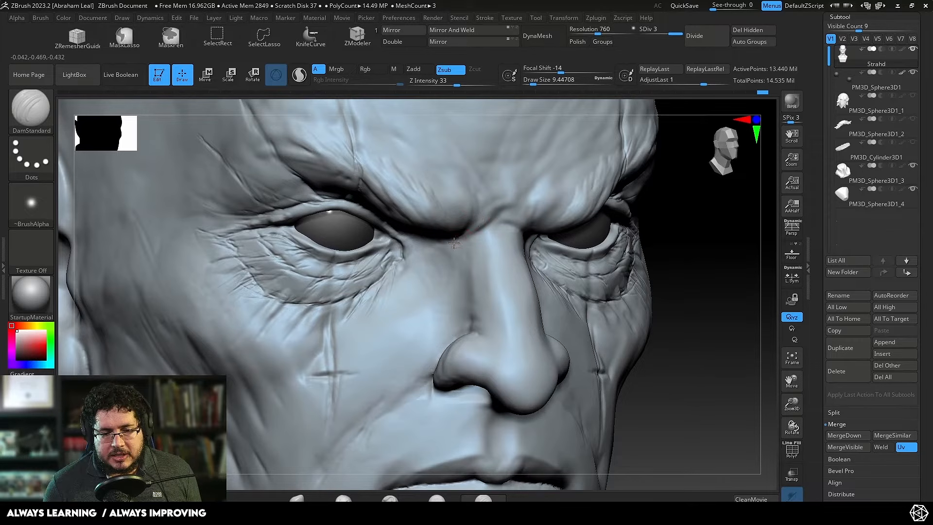
pyautogui.moveTo(484, 209); pyautogui.dragTo(459, 238)
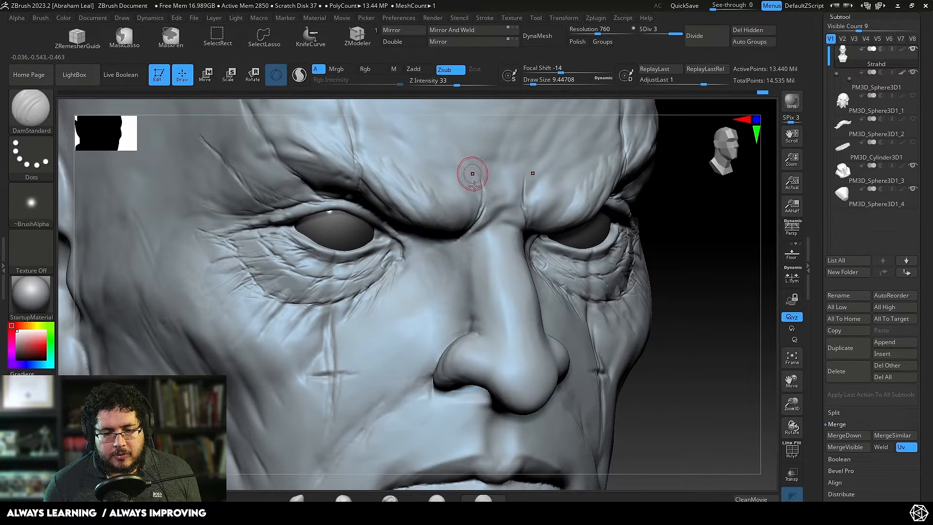
pyautogui.moveTo(479, 183)
pyautogui.mouseDown()
pyautogui.moveTo(473, 229)
pyautogui.moveTo(496, 217)
pyautogui.mouseUp()
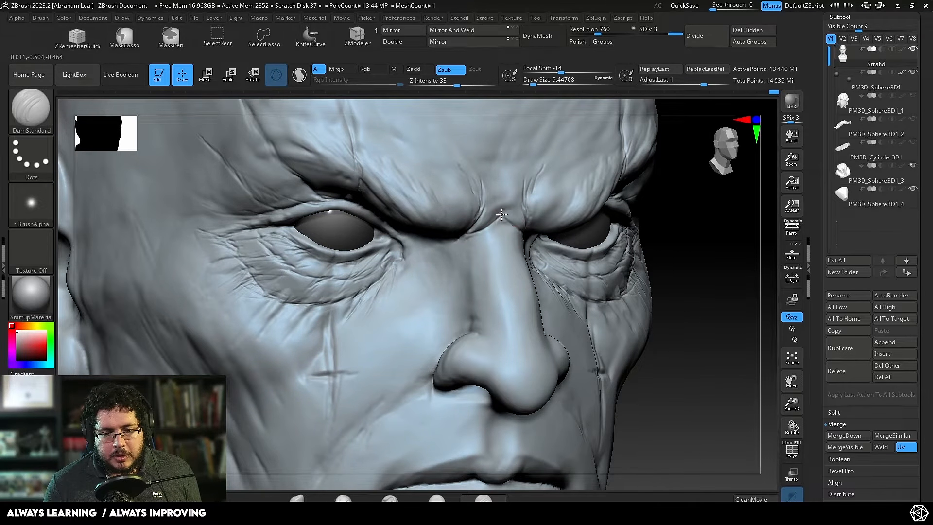
pyautogui.moveTo(502, 194); pyautogui.dragTo(459, 241)
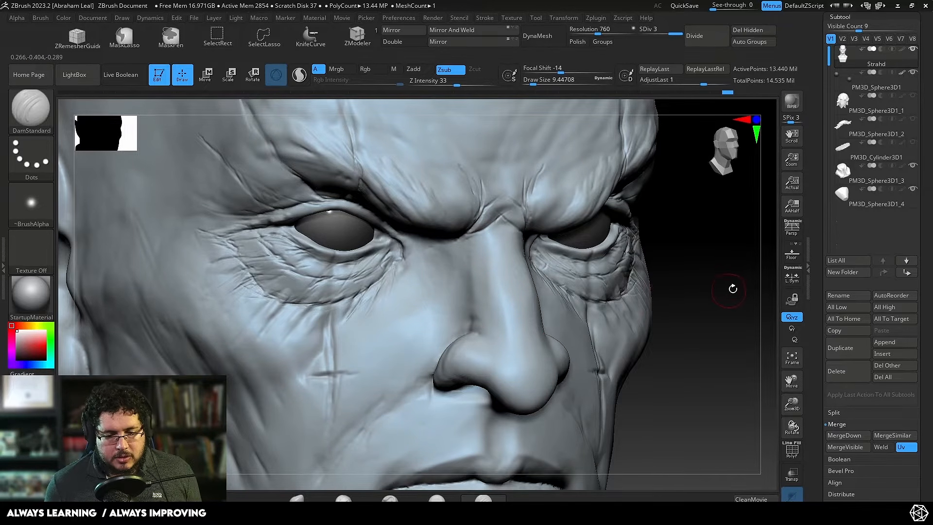
# Step: Sharpen the crease around the nostril wing with DamStandard and check the whole bust from the front
pyautogui.moveTo(731, 287); pyautogui.dragTo(476, 293)
pyautogui.moveTo(507, 261)
pyautogui.mouseDown()
pyautogui.moveTo(415, 350)
pyautogui.moveTo(475, 290)
pyautogui.mouseUp()
pyautogui.moveTo(605, 225); pyautogui.dragTo(507, 263)
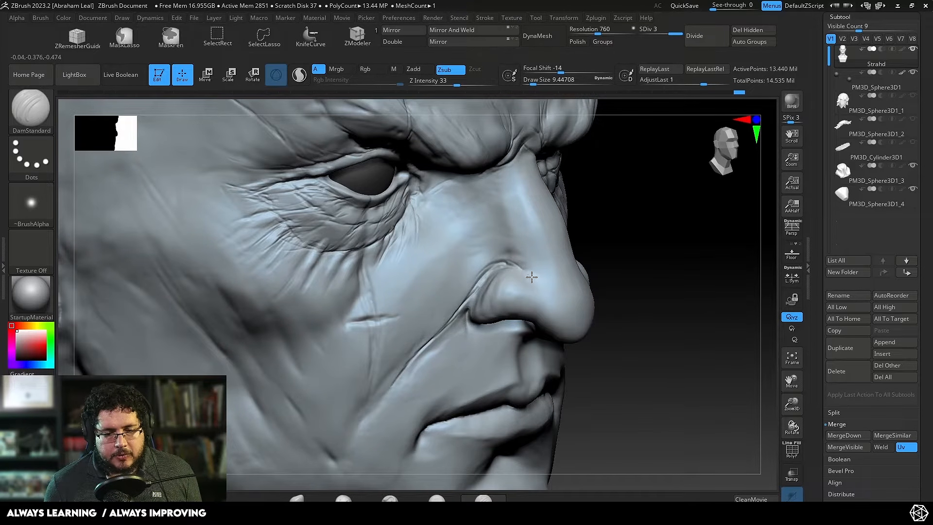
pyautogui.keyDown('alt'); pyautogui.moveTo(654, 225); pyautogui.dragTo(603, 240); pyautogui.keyUp('alt')
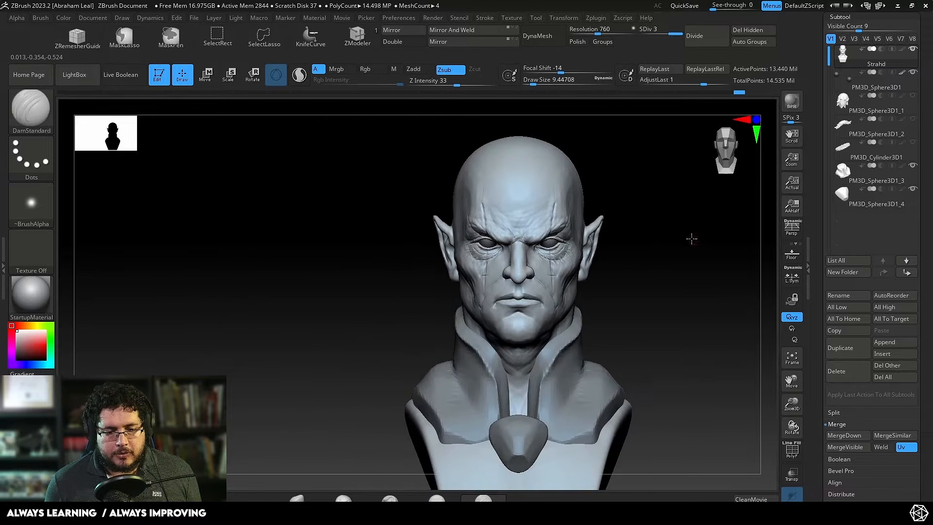
# Step: Build up diagonal skin folds on the cheek beside the nose with ClayBuildup at a draw size of about 12.9
pyautogui.keyDown('alt'); pyautogui.moveTo(691, 237); pyautogui.dragTo(662, 371); pyautogui.keyUp('alt')
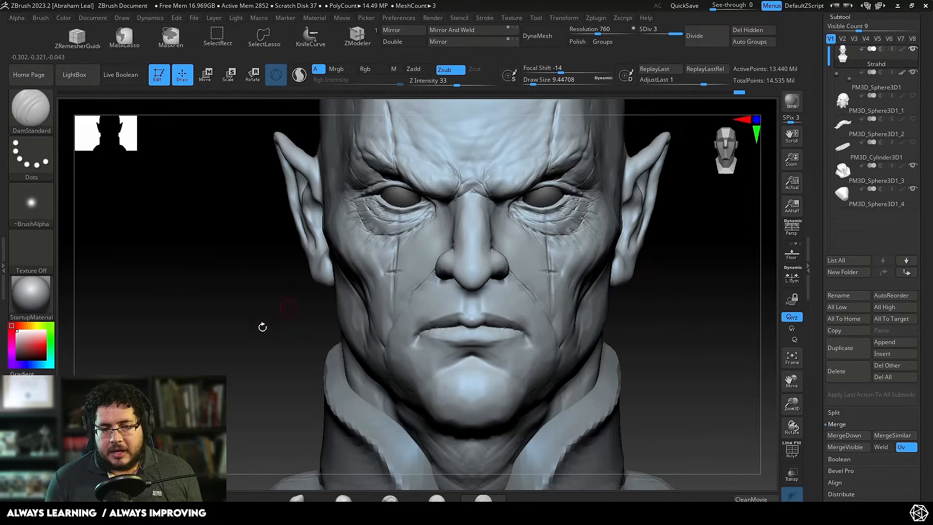
pyautogui.moveTo(262, 327)
pyautogui.mouseDown()
pyautogui.moveTo(395, 265)
pyautogui.moveTo(624, 229)
pyautogui.mouseUp()
pyautogui.press('space')
pyautogui.moveTo(382, 247); pyautogui.dragTo(387, 246)
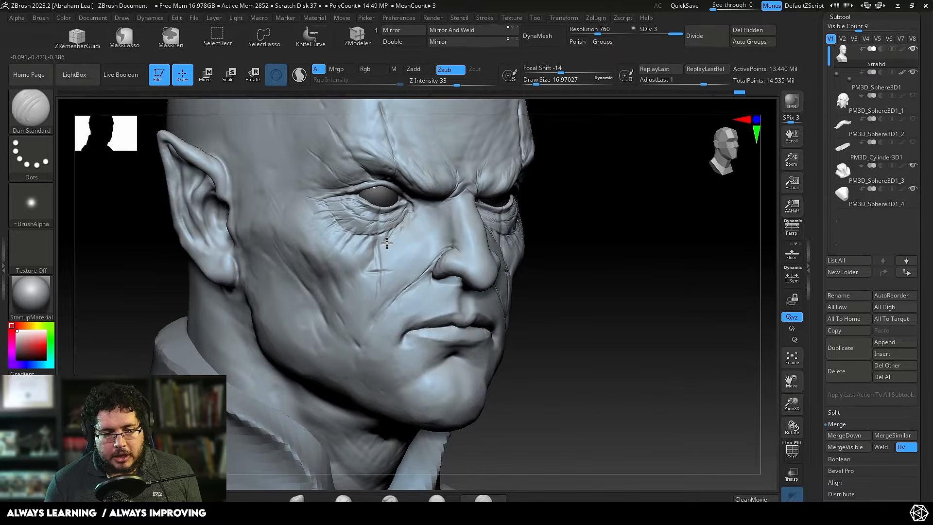
pyautogui.press('b')
pyautogui.press('c')
pyautogui.press('b')
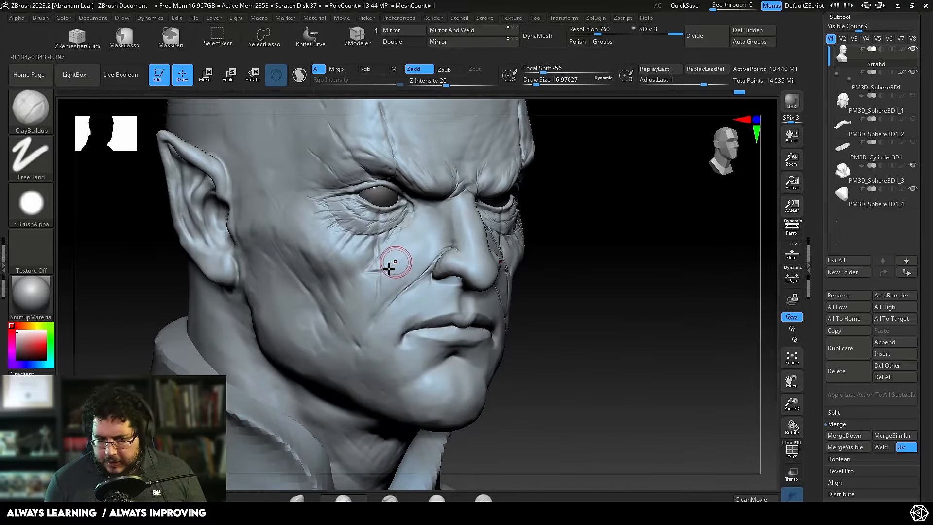
pyautogui.moveTo(400, 237)
pyautogui.mouseDown()
pyautogui.moveTo(395, 244)
pyautogui.moveTo(439, 212)
pyautogui.mouseUp()
pyautogui.press('space')
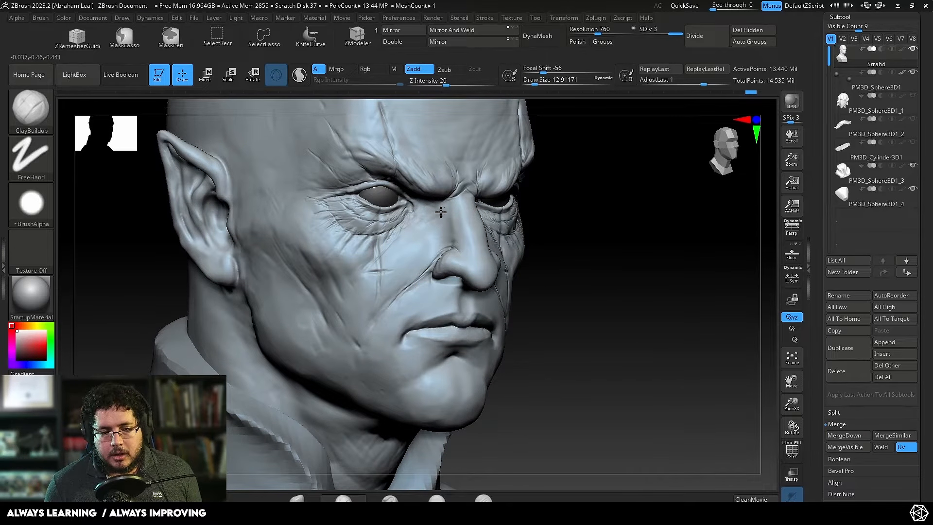
pyautogui.moveTo(439, 210); pyautogui.dragTo(440, 210)
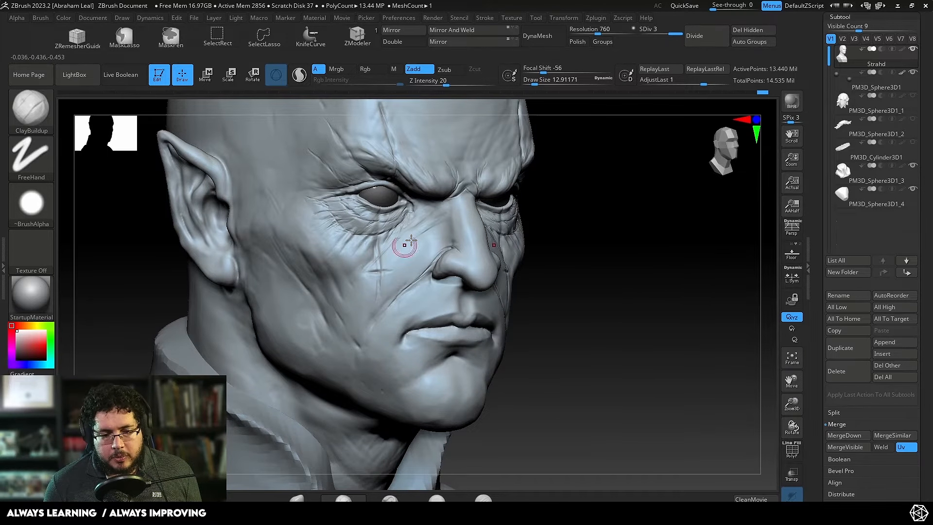
pyautogui.moveTo(405, 249); pyautogui.dragTo(398, 285)
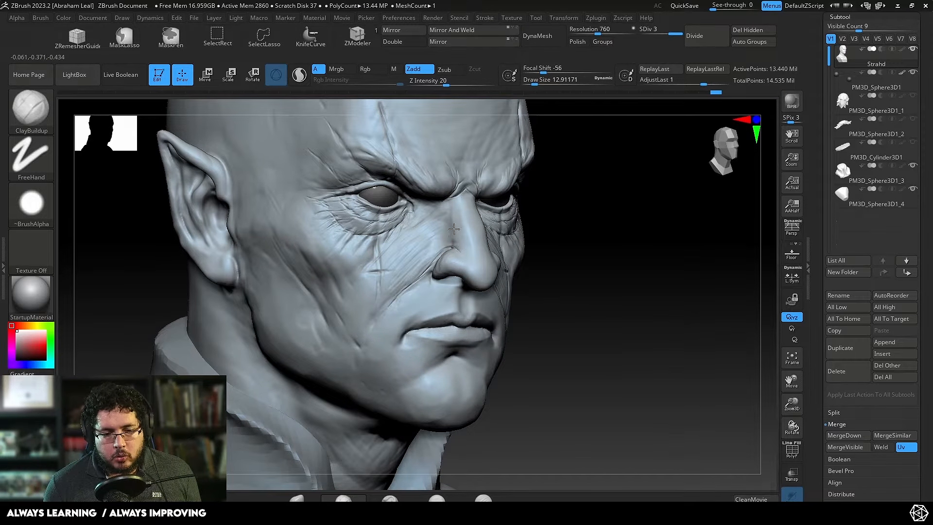
# Step: Add ClayBuildup volume between the inner eye corner, nose side and cheek at draw sizes of about 12.9 to 21.6, and smooth it
pyautogui.press('space')
pyautogui.moveTo(455, 227); pyautogui.dragTo(459, 227)
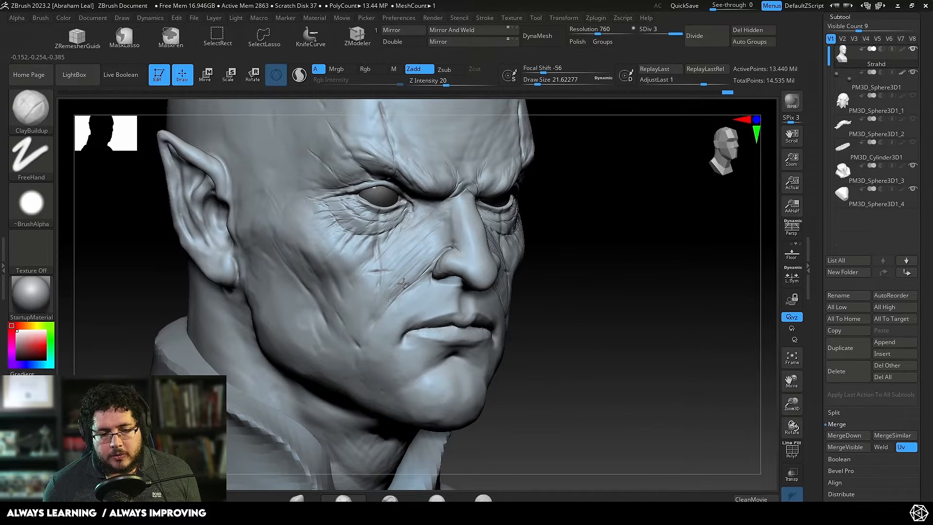
pyautogui.press('space')
pyautogui.moveTo(449, 214); pyautogui.dragTo(445, 214)
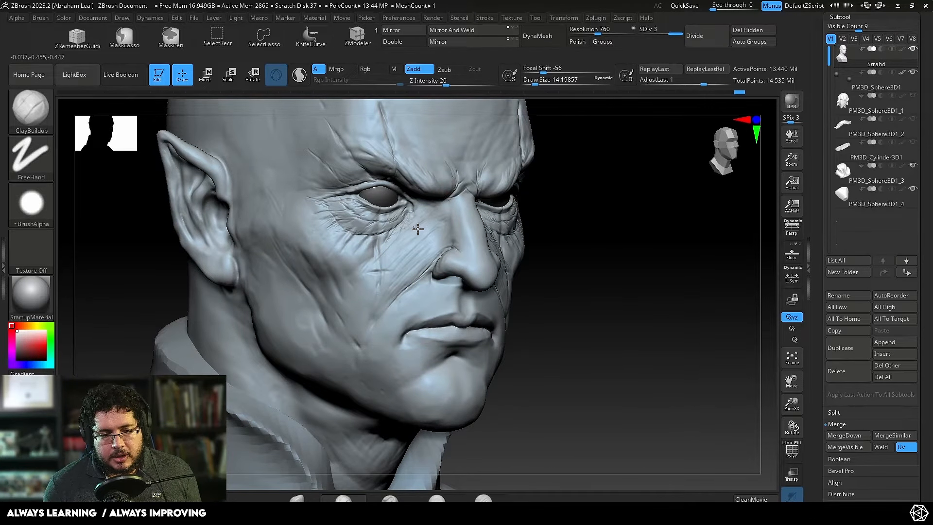
pyautogui.moveTo(508, 224); pyautogui.dragTo(511, 151, button='right')
pyautogui.press('space')
pyautogui.moveTo(428, 212); pyautogui.dragTo(434, 210)
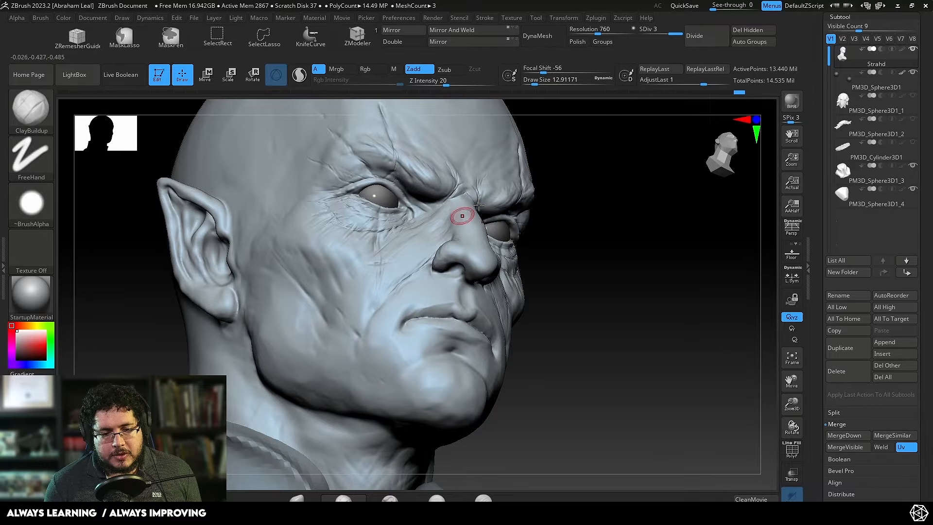
pyautogui.moveTo(478, 206); pyautogui.dragTo(416, 207, button='right')
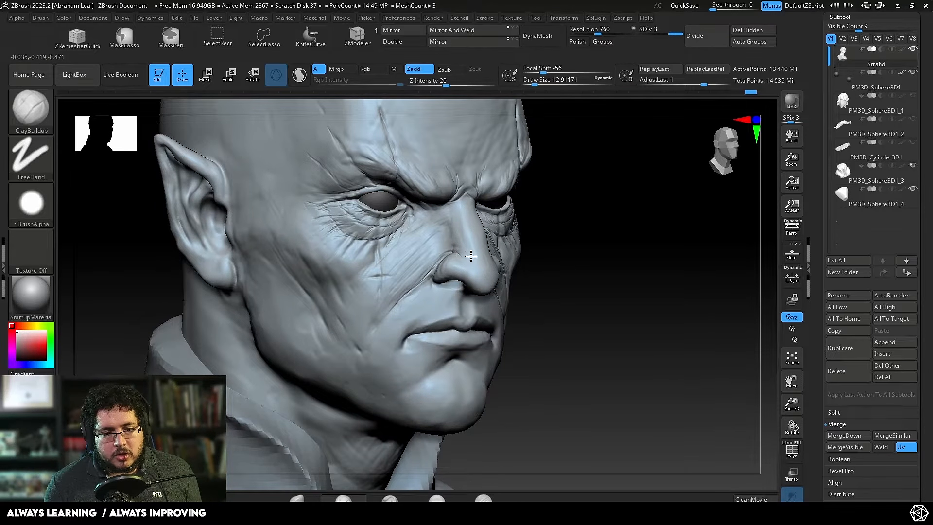
pyautogui.press('shift')
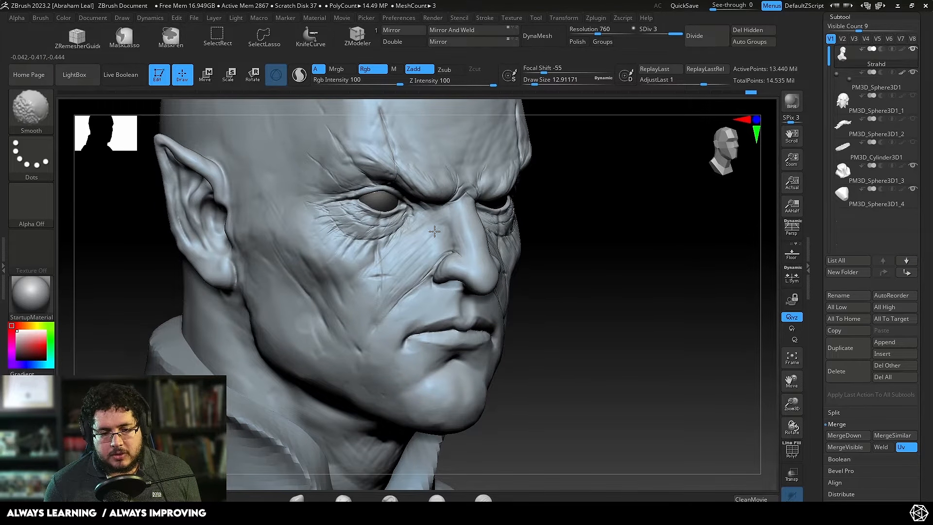
pyautogui.moveTo(483, 259)
pyautogui.keyDown('ctrl'); pyautogui.mouseDown(button='right')
pyautogui.moveTo(602, 177)
pyautogui.moveTo(662, 202)
pyautogui.moveTo(665, 225)
pyautogui.mouseUp(button='right'); pyautogui.keyUp('ctrl')
pyautogui.keyDown('alt'); pyautogui.moveTo(664, 224); pyautogui.dragTo(737, 219, button='right'); pyautogui.keyUp('alt')
pyautogui.keyDown('ctrl'); pyautogui.moveTo(212, 272); pyautogui.dragTo(184, 324, button='right'); pyautogui.keyUp('ctrl')
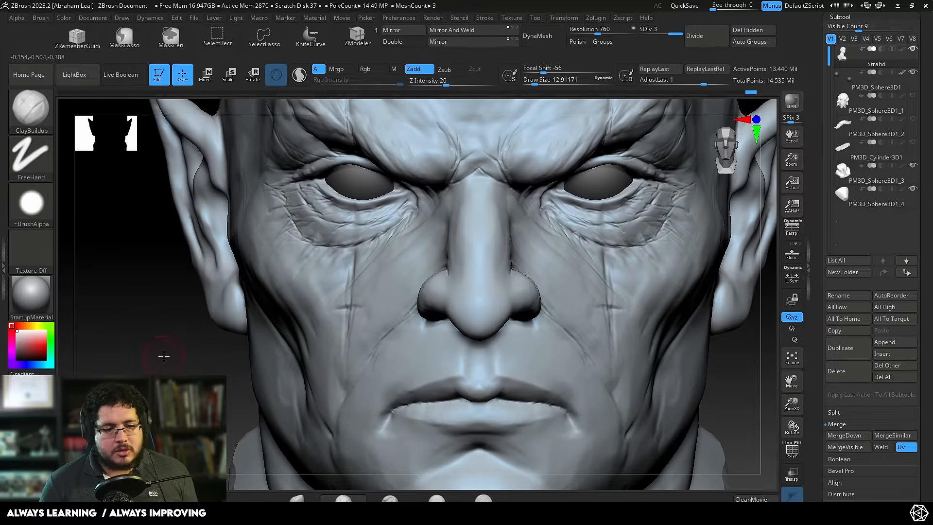
# Step: Carve fine creases above the inner brow with DamStandard at a draw size of about 7.5, and soften them
pyautogui.moveTo(163, 356); pyautogui.dragTo(163, 370, button='right')
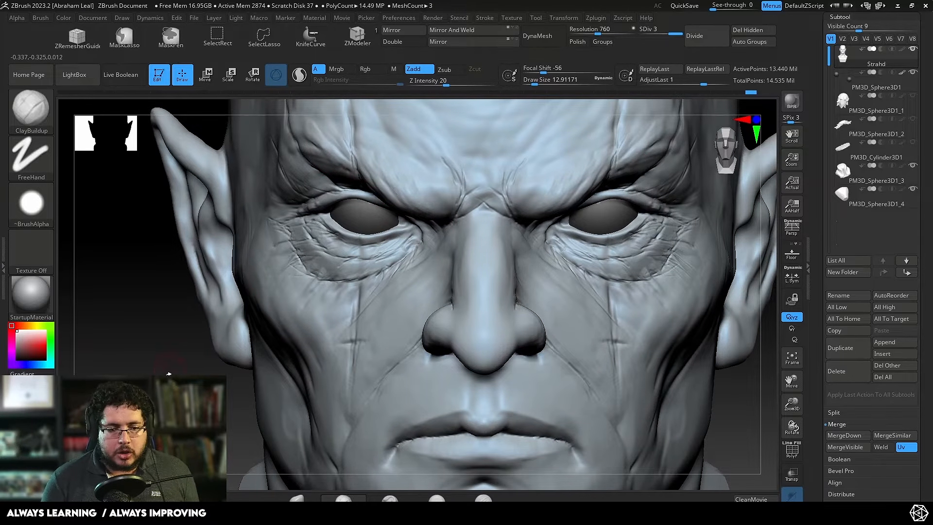
pyautogui.keyDown('ctrl'); pyautogui.moveTo(169, 373); pyautogui.dragTo(171, 340, button='right'); pyautogui.keyUp('ctrl')
pyautogui.press('b')
pyautogui.press('d')
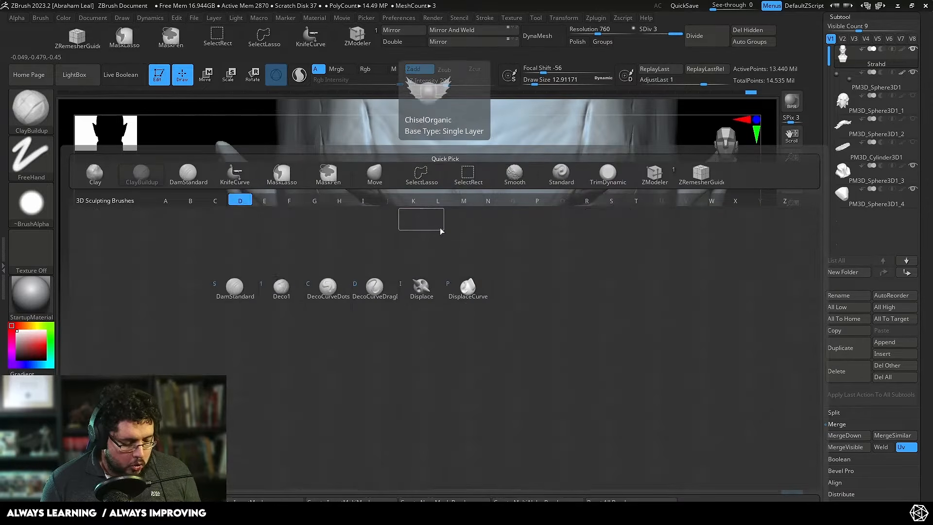
pyautogui.press('s')
pyautogui.press('space')
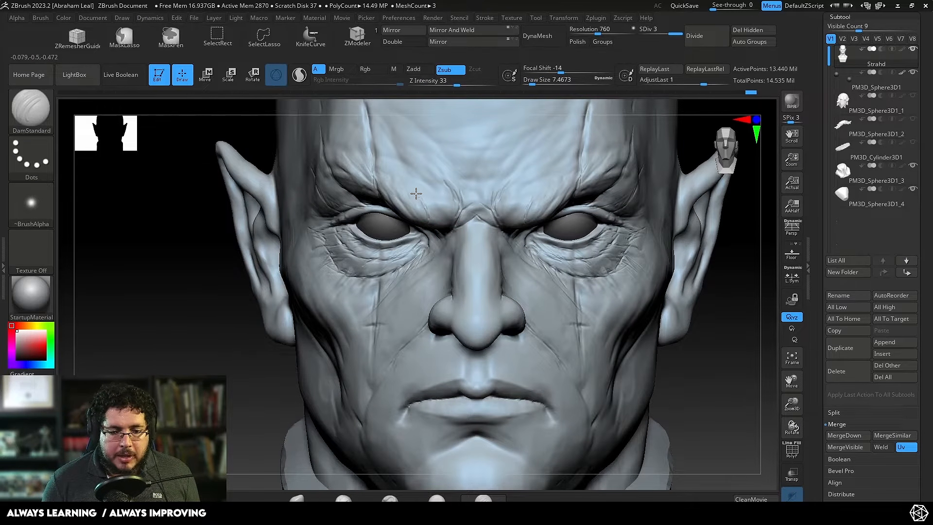
pyautogui.moveTo(416, 193)
pyautogui.mouseDown()
pyautogui.moveTo(425, 216)
pyautogui.moveTo(416, 195)
pyautogui.moveTo(449, 190)
pyautogui.mouseUp()
pyautogui.press('shift')
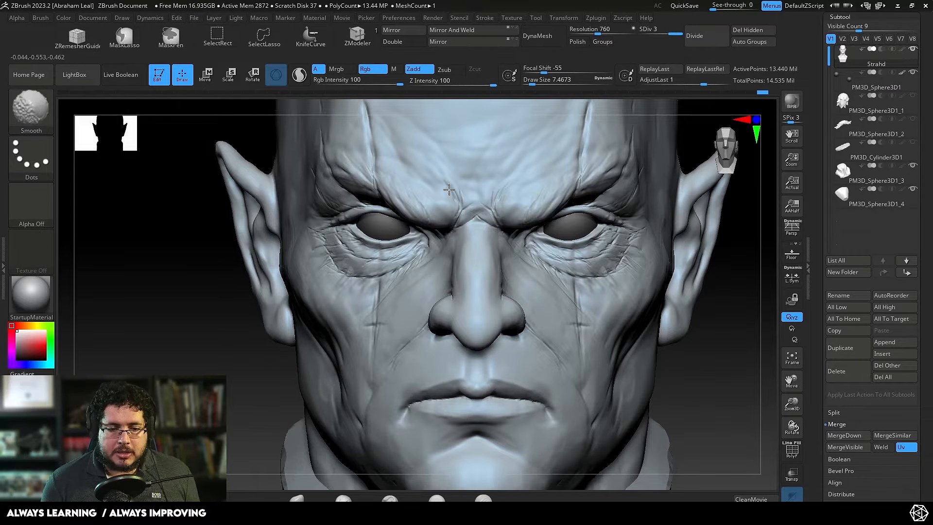
pyautogui.moveTo(698, 285)
pyautogui.keyDown('alt'); pyautogui.mouseDown()
pyautogui.moveTo(617, 215)
pyautogui.moveTo(571, 274)
pyautogui.moveTo(562, 233)
pyautogui.mouseUp(); pyautogui.keyUp('alt')
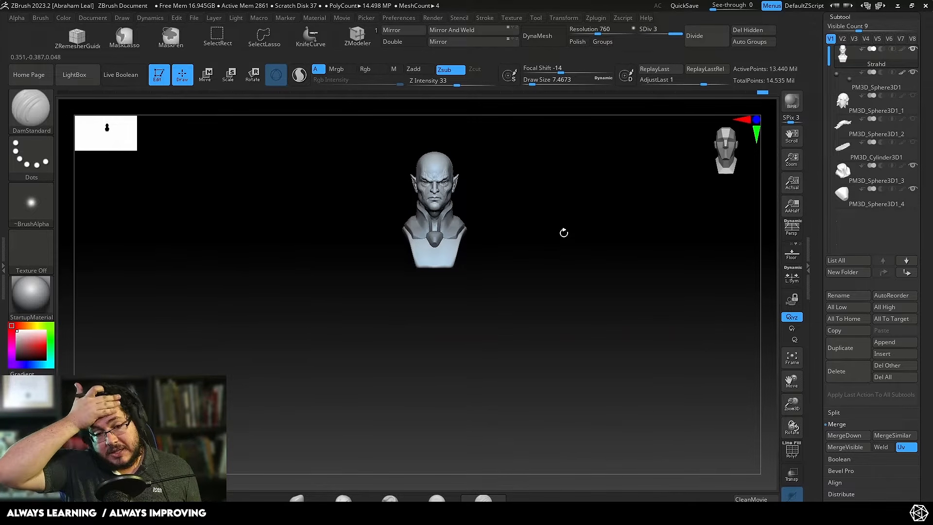
# Step: Carve horizontal wrinkles across the forehead with DamStandard, raising the draw size to 28.75
pyautogui.moveTo(508, 238); pyautogui.dragTo(586, 198)
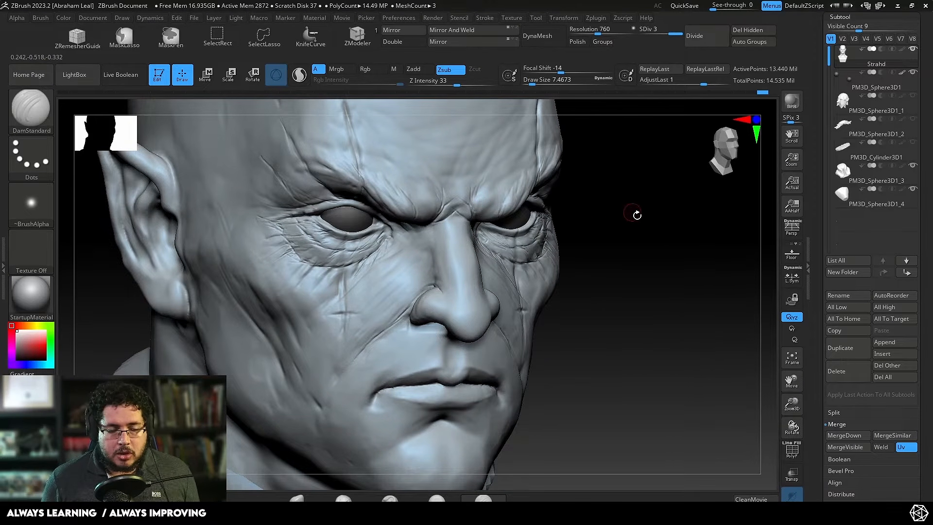
pyautogui.keyDown('alt'); pyautogui.moveTo(636, 213); pyautogui.dragTo(585, 235); pyautogui.keyUp('alt')
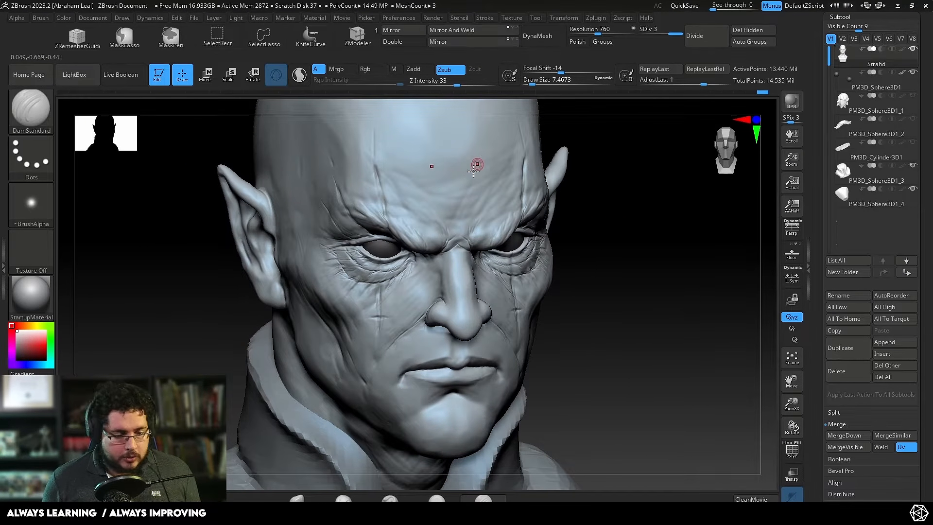
pyautogui.press('b')
pyautogui.press('d')
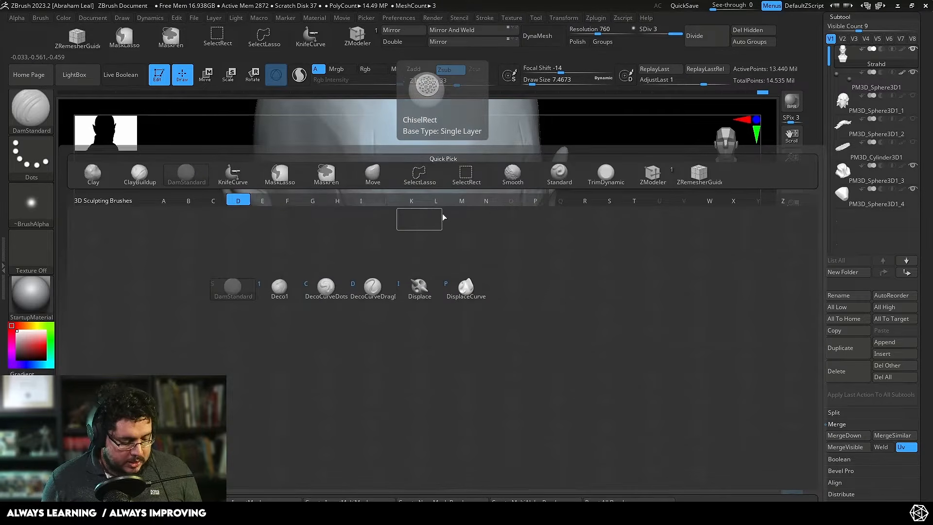
pyautogui.press('s')
pyautogui.moveTo(391, 176)
pyautogui.mouseDown()
pyautogui.moveTo(456, 197)
pyautogui.moveTo(399, 179)
pyautogui.moveTo(439, 192)
pyautogui.moveTo(496, 191)
pyautogui.mouseUp()
pyautogui.press(']')
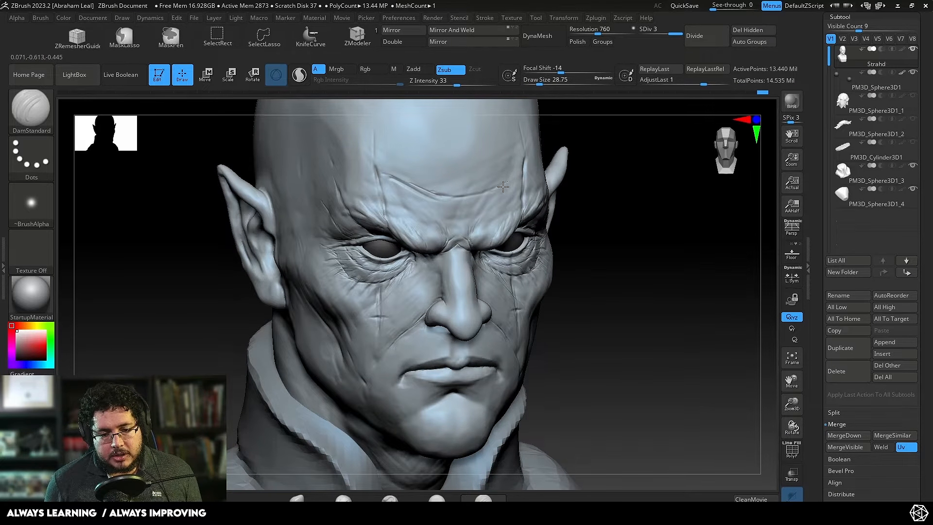
pyautogui.moveTo(603, 121); pyautogui.dragTo(552, 125)
pyautogui.moveTo(433, 181); pyautogui.dragTo(482, 177)
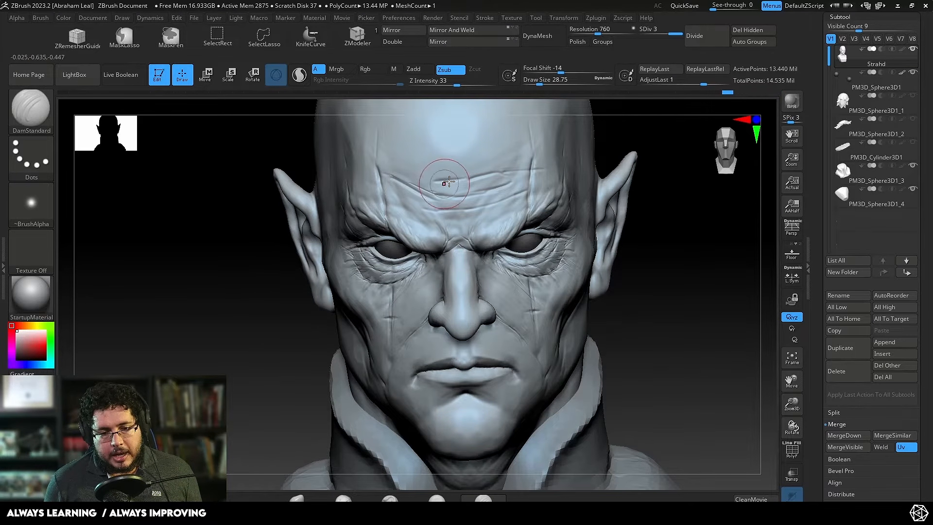
# Step: Deepen the forehead wrinkles and add finer ones with DamStandard at a draw size of about 14.2, smoothing between strokes
pyautogui.moveTo(423, 181); pyautogui.dragTo(486, 177)
pyautogui.press('shift')
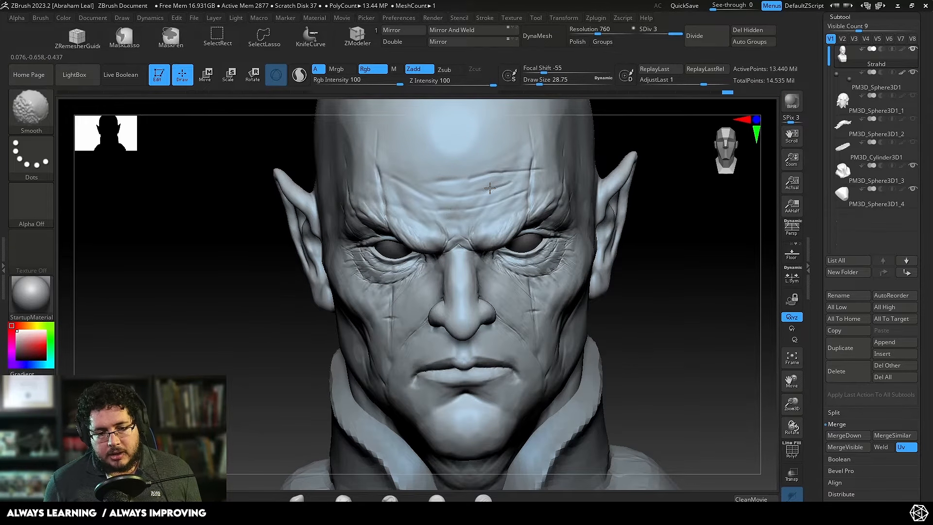
pyautogui.press('space')
pyautogui.moveTo(433, 177)
pyautogui.mouseDown()
pyautogui.moveTo(416, 189)
pyautogui.moveTo(498, 186)
pyautogui.mouseUp()
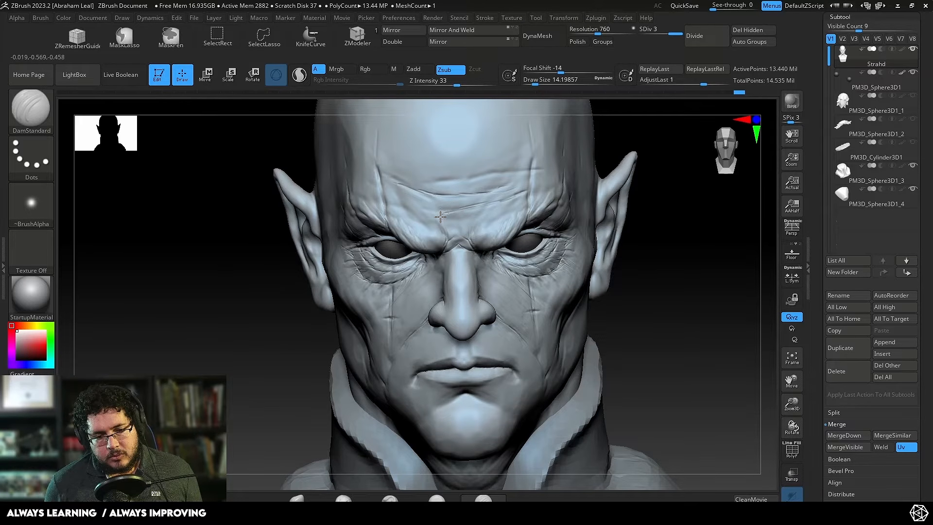
pyautogui.press('shift')
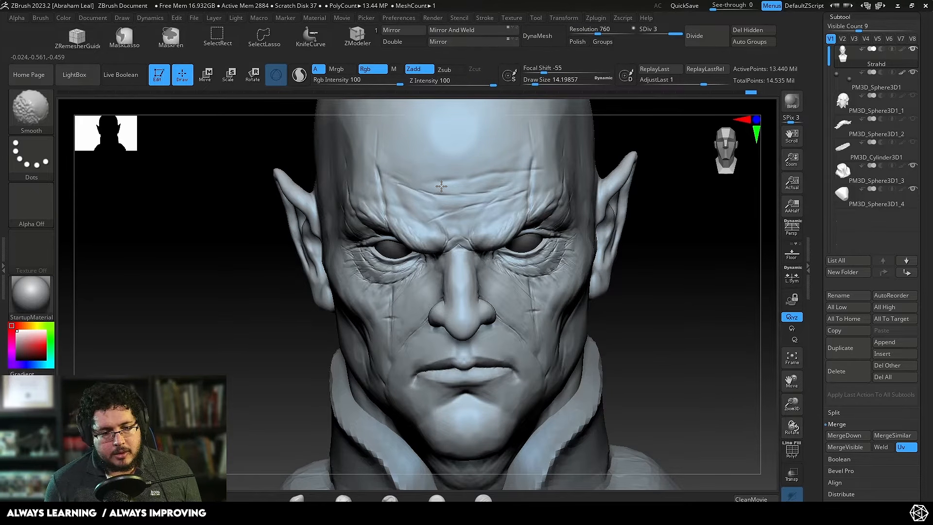
# Step: Build up the skin between the forehead wrinkles with ClayBuildup at a draw size of about 14.2
pyautogui.press('b')
pyautogui.press('c')
pyautogui.press('b')
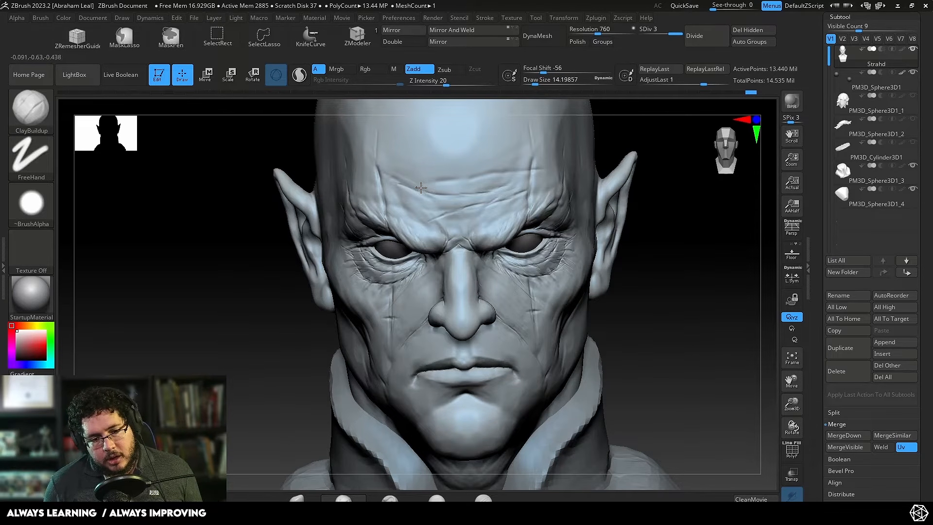
pyautogui.moveTo(436, 190); pyautogui.dragTo(490, 189)
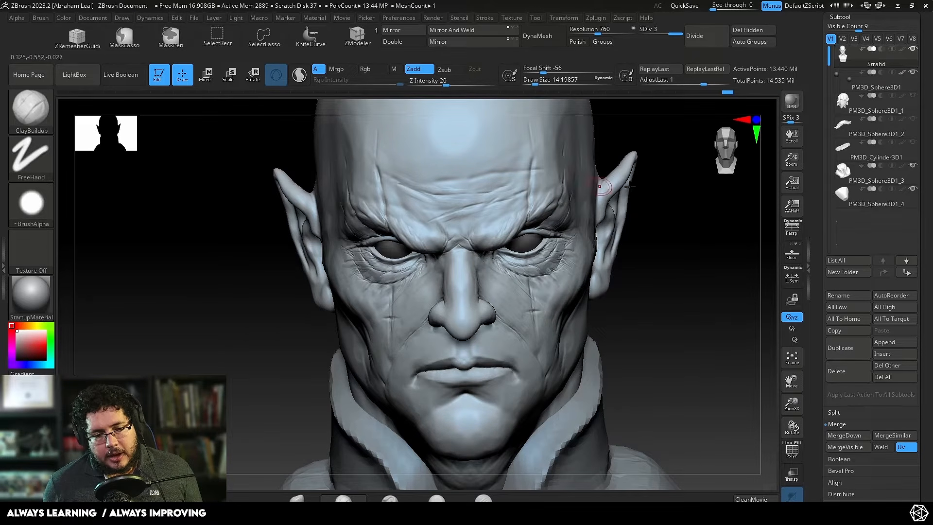
pyautogui.moveTo(604, 183)
pyautogui.mouseDown()
pyautogui.moveTo(658, 208)
pyautogui.moveTo(634, 220)
pyautogui.moveTo(658, 210)
pyautogui.moveTo(608, 204)
pyautogui.mouseUp()
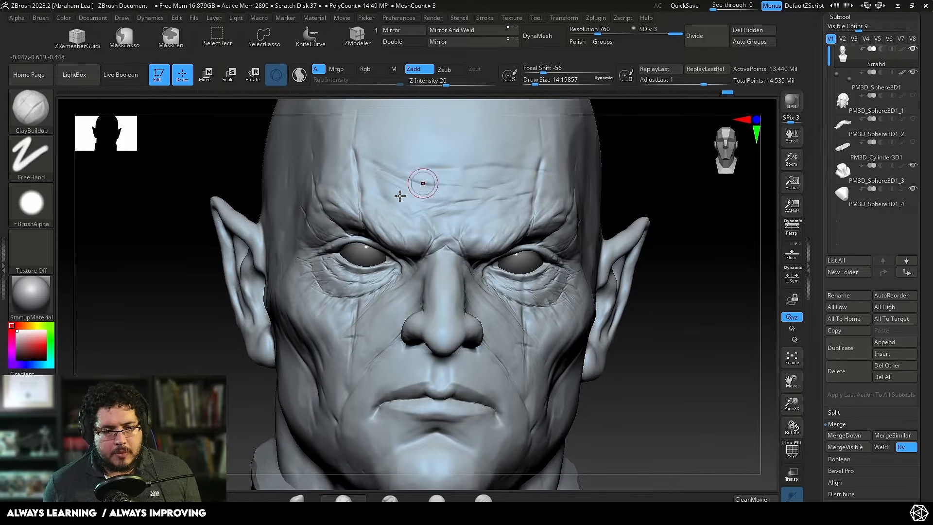
pyautogui.moveTo(646, 160); pyautogui.dragTo(688, 162)
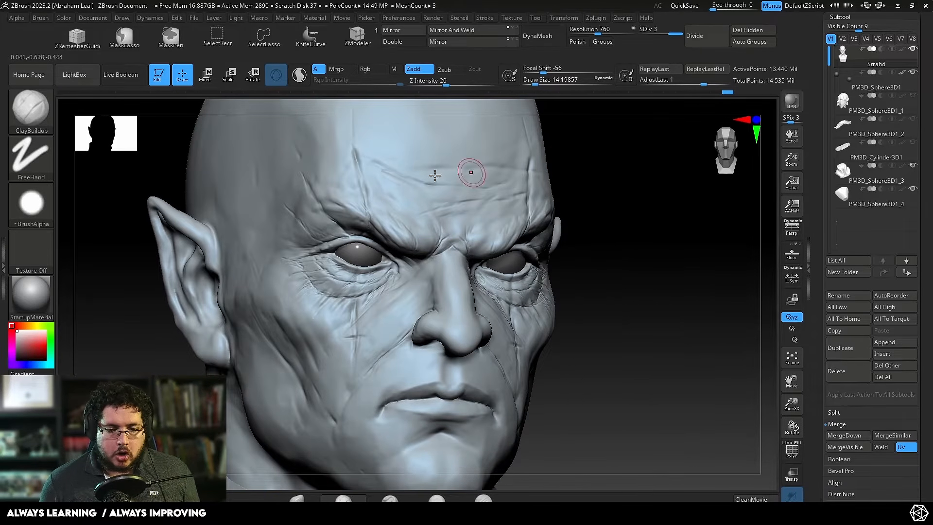
# Step: Build up raised, irregular edges along the vertical forehead scar above the eye with ClayBuildup at a draw size of about 4.3
pyautogui.press('space')
pyautogui.moveTo(351, 178); pyautogui.dragTo(348, 178)
pyautogui.hotkey('ctrl', 'z')
pyautogui.press('space')
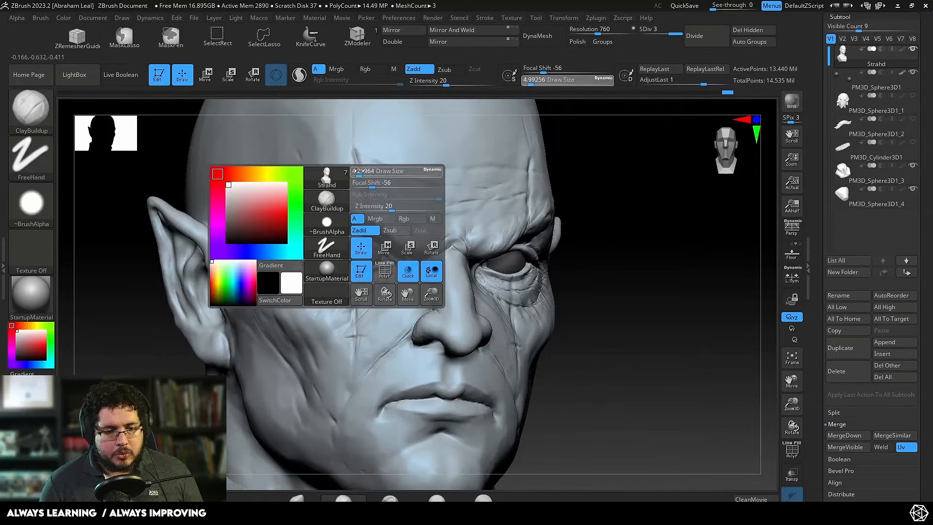
pyautogui.moveTo(363, 171); pyautogui.dragTo(359, 172)
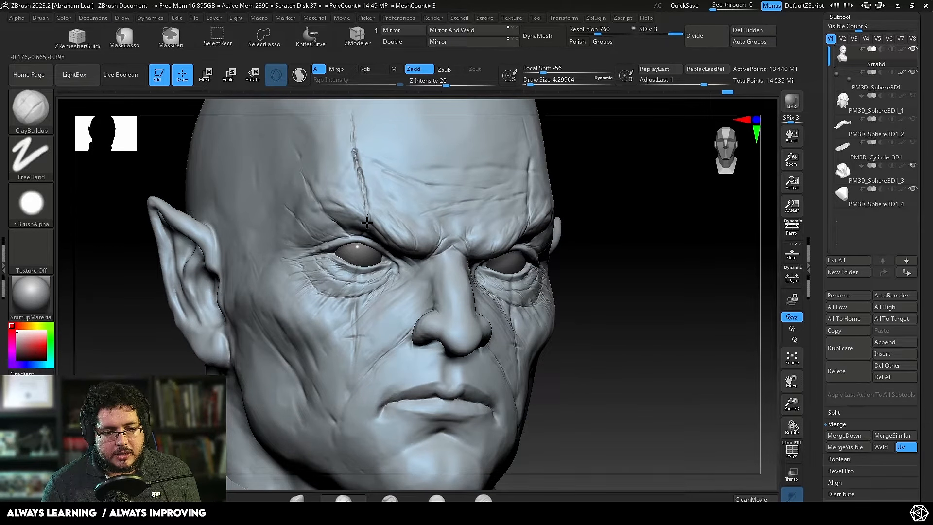
pyautogui.keyDown('shift'); pyautogui.moveTo(377, 231); pyautogui.dragTo(351, 141); pyautogui.keyUp('shift')
pyautogui.keyDown('alt'); pyautogui.moveTo(347, 126); pyautogui.dragTo(350, 134, button='right'); pyautogui.keyUp('alt')
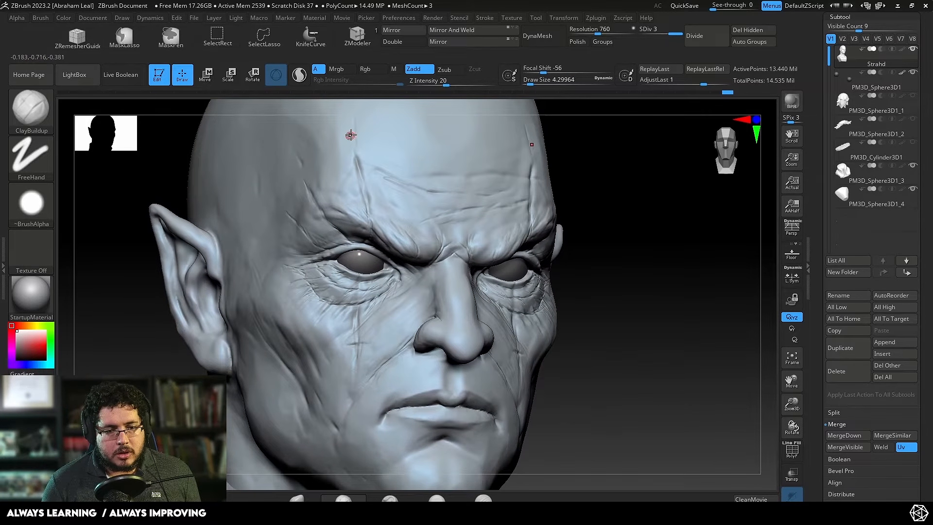
pyautogui.moveTo(355, 153); pyautogui.dragTo(369, 216)
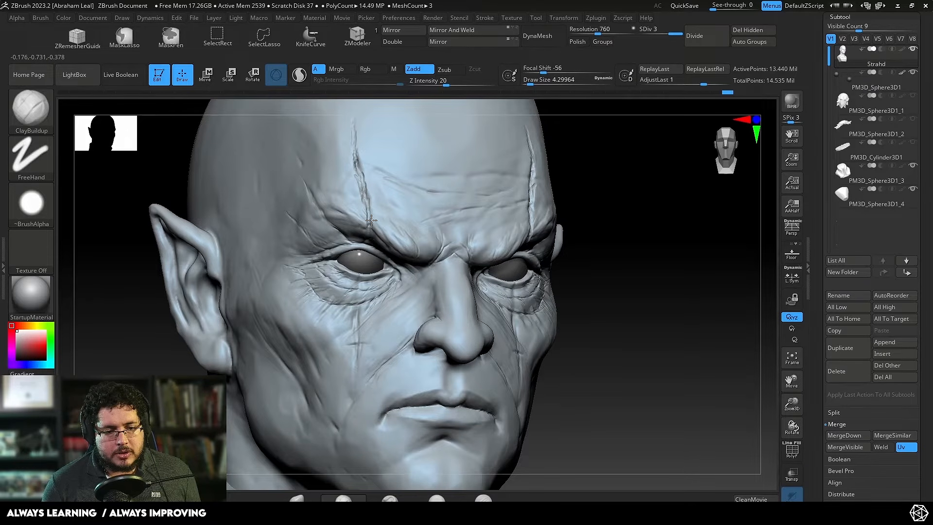
# Step: Build up raised, irregular edges along the scar from the brow down the cheek with ClayBuildup at a draw size of about 4.3
pyautogui.moveTo(593, 146); pyautogui.dragTo(381, 214)
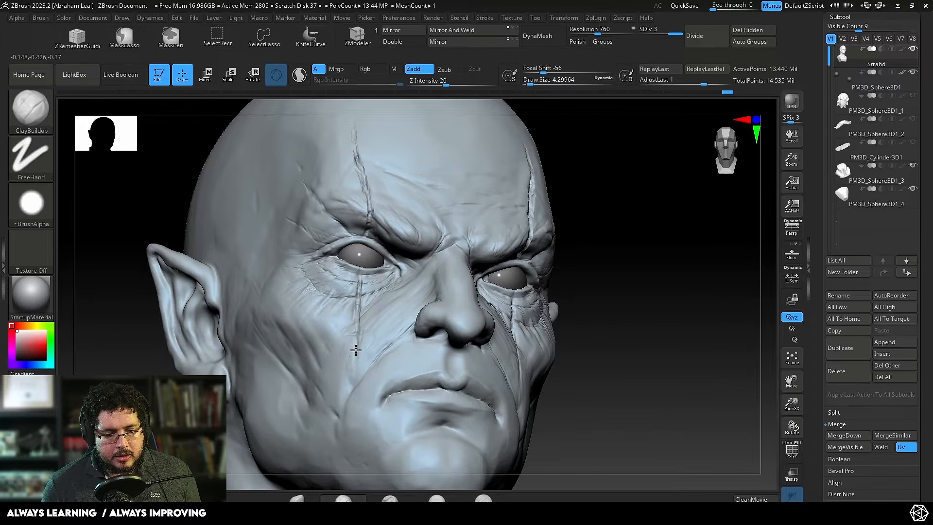
pyautogui.moveTo(355, 350); pyautogui.dragTo(354, 371)
pyautogui.moveTo(602, 260); pyautogui.dragTo(564, 280)
pyautogui.moveTo(194, 301); pyautogui.dragTo(281, 304)
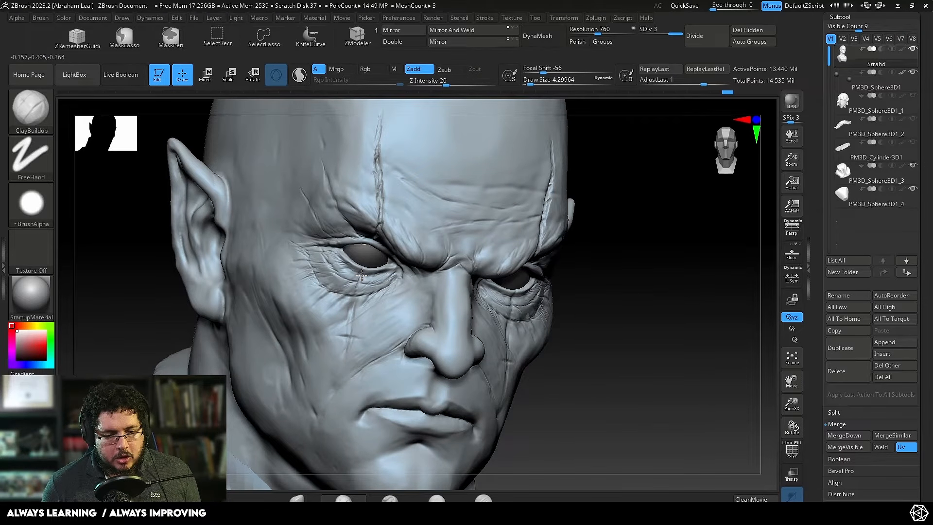
pyautogui.moveTo(350, 329)
pyautogui.mouseDown()
pyautogui.moveTo(342, 358)
pyautogui.moveTo(344, 339)
pyautogui.mouseUp()
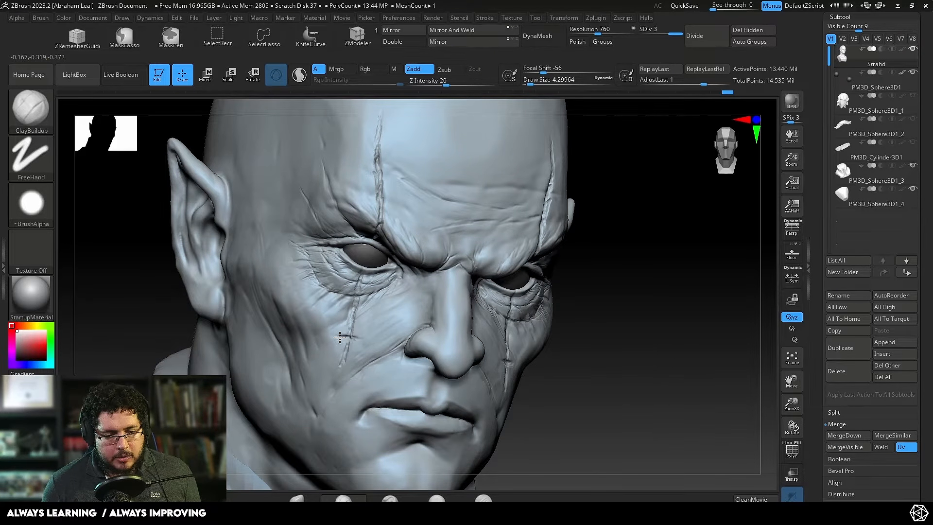
pyautogui.keyDown('alt'); pyautogui.moveTo(650, 335); pyautogui.dragTo(635, 280); pyautogui.keyUp('alt')
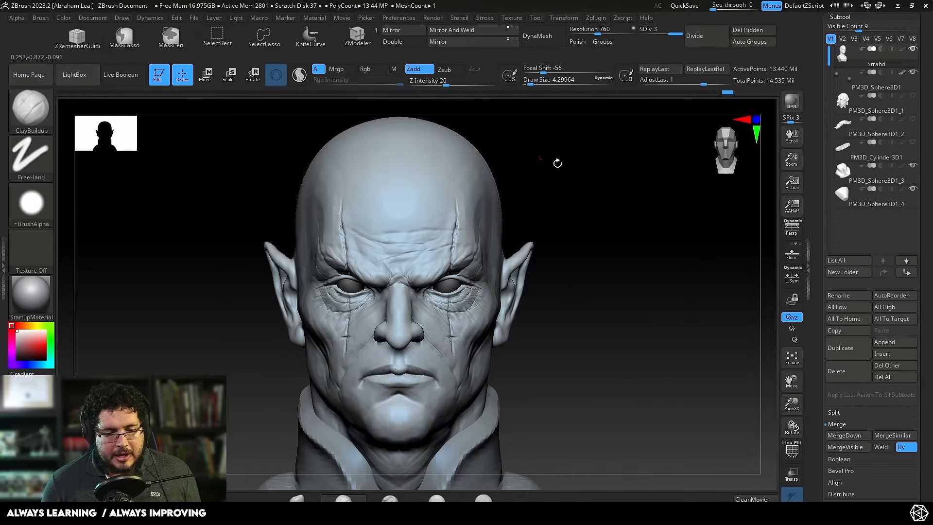
pyautogui.moveTo(557, 162)
pyautogui.mouseDown()
pyautogui.moveTo(575, 175)
pyautogui.moveTo(610, 260)
pyautogui.moveTo(641, 208)
pyautogui.moveTo(592, 258)
pyautogui.mouseUp()
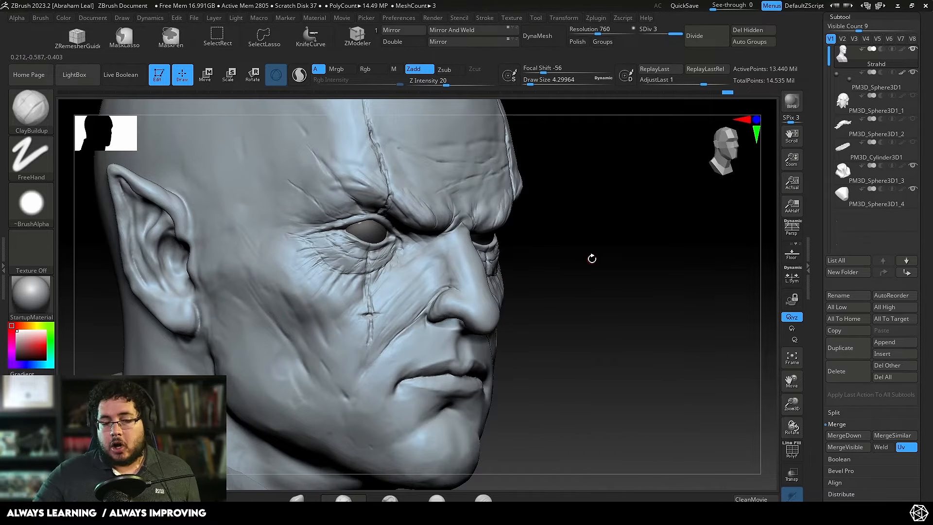
pyautogui.press('f')
pyautogui.moveTo(577, 283)
pyautogui.keyDown('shift'); pyautogui.mouseDown()
pyautogui.moveTo(603, 233)
pyautogui.moveTo(604, 316)
pyautogui.moveTo(598, 297)
pyautogui.mouseUp(); pyautogui.keyUp('shift')
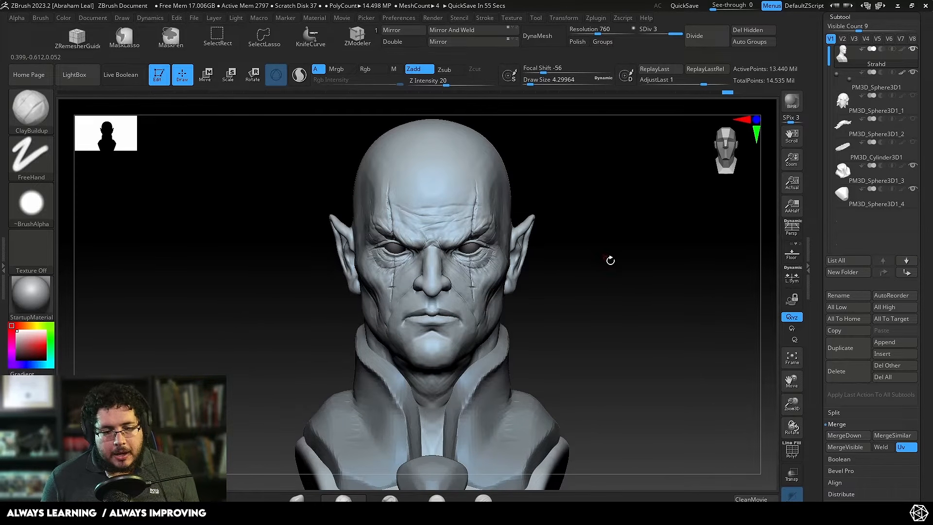
pyautogui.moveTo(610, 261)
pyautogui.mouseDown()
pyautogui.moveTo(627, 275)
pyautogui.moveTo(622, 267)
pyautogui.moveTo(635, 379)
pyautogui.moveTo(677, 267)
pyautogui.moveTo(747, 231)
pyautogui.moveTo(760, 214)
pyautogui.mouseUp()
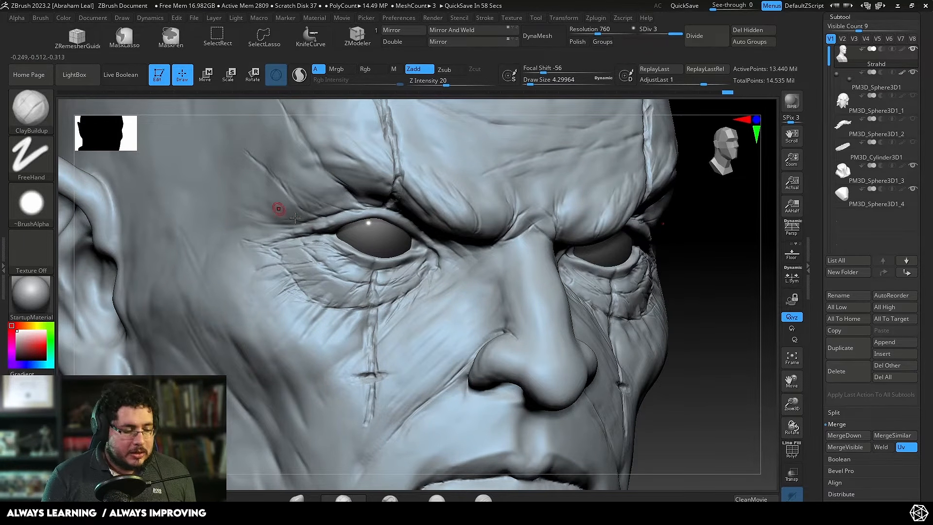
# Step: Set up the Standard brush with the Leathery Skin99 alpha and the DragRect stroke
pyautogui.press('b')
pyautogui.press('s')
pyautogui.press('t')
pyautogui.click(87, 76)
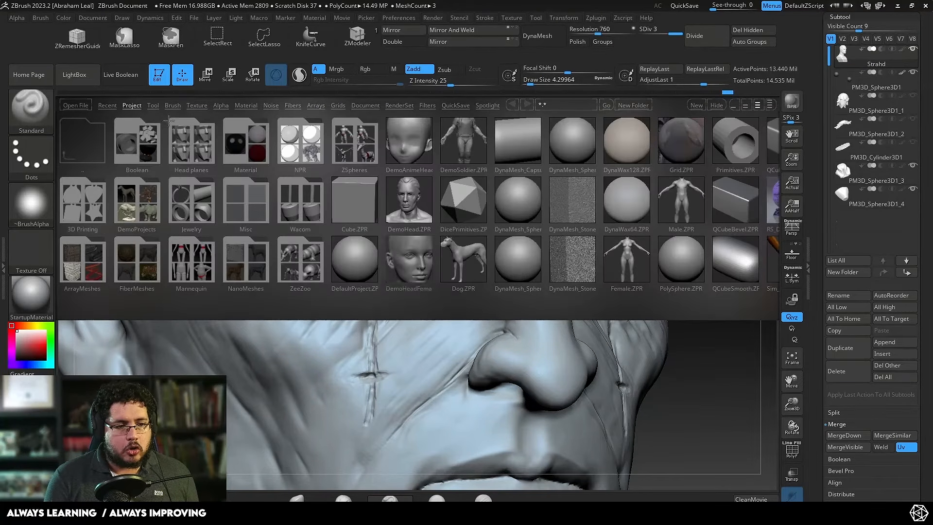
pyautogui.click(221, 105)
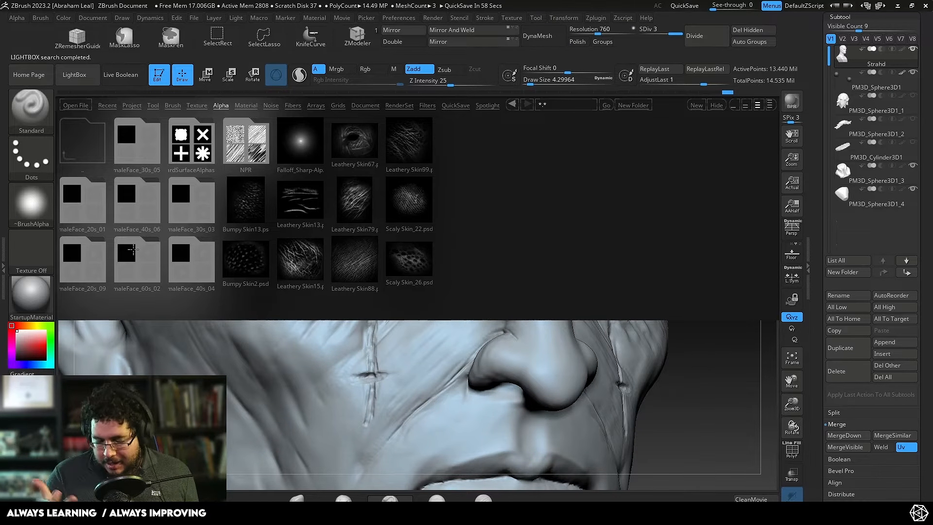
pyautogui.doubleClick(412, 144)
pyautogui.click(75, 75)
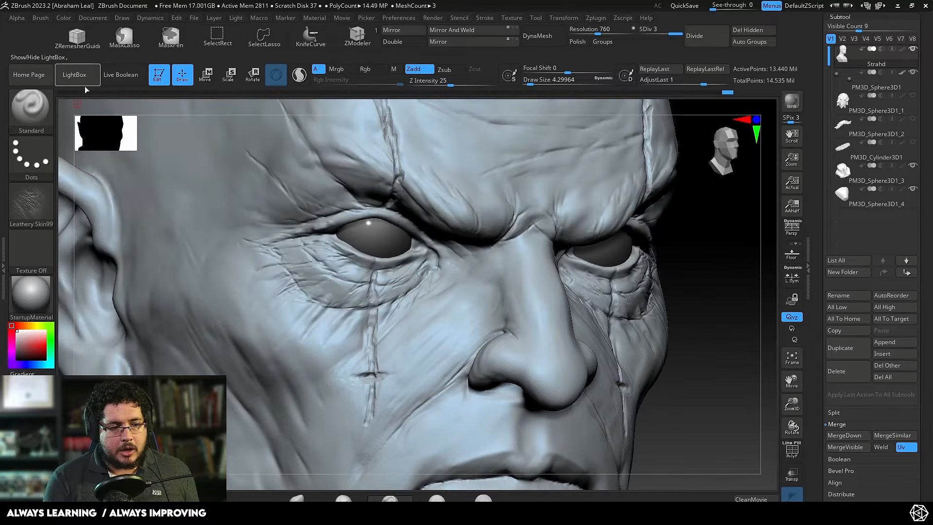
pyautogui.click(27, 158)
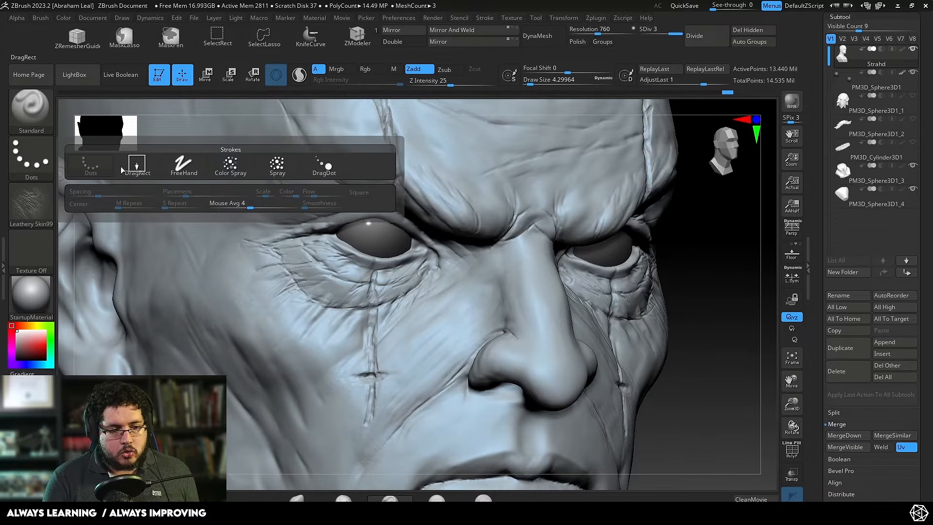
pyautogui.click(128, 166)
# Step: Try stamping the leathery skin texture under the eye in additive mode, undo it, and quick-save the project
pyautogui.moveTo(333, 273)
pyautogui.mouseDown()
pyautogui.moveTo(340, 260)
pyautogui.moveTo(318, 181)
pyautogui.moveTo(312, 255)
pyautogui.mouseUp()
pyautogui.hotkey('ctrl', 'z')
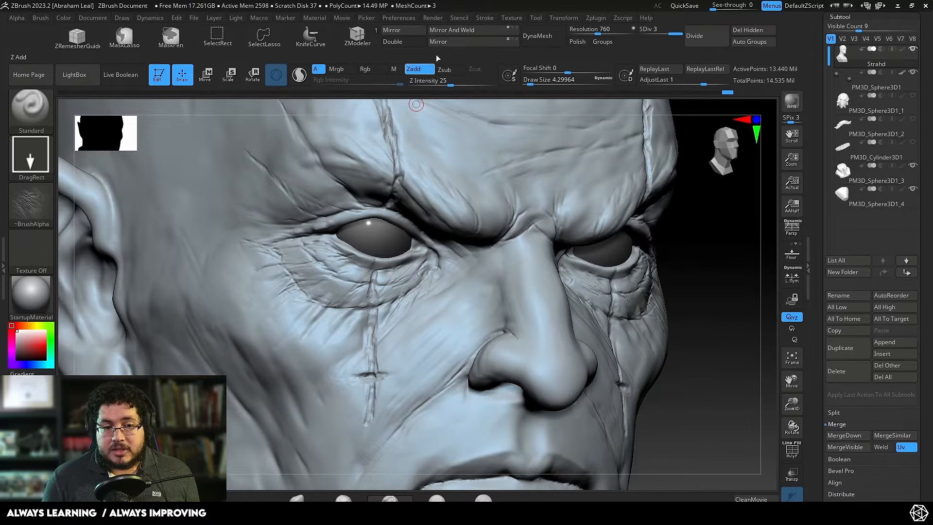
pyautogui.hotkey('ctrl', 's')
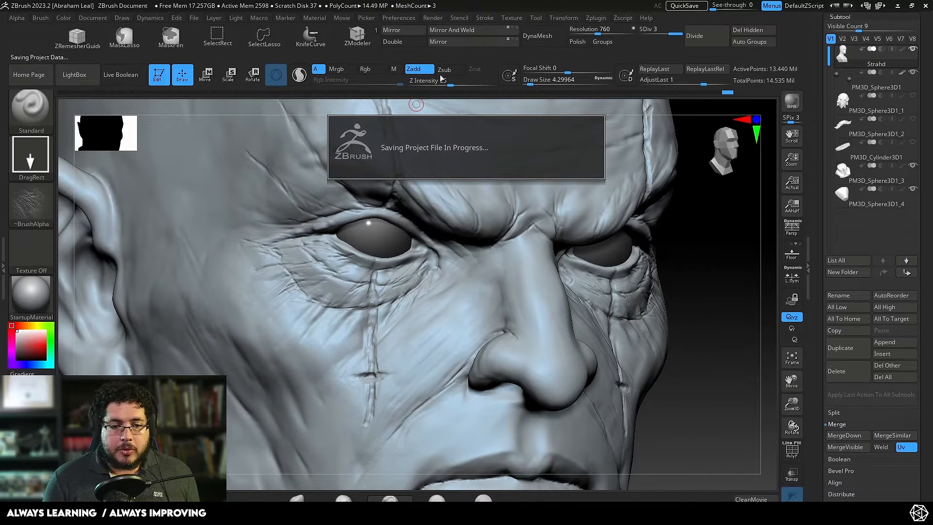
# Step: Switch the brush to Zsub with Z Intensity 15, test-stamping the leathery skin texture under the eye
pyautogui.click(444, 69)
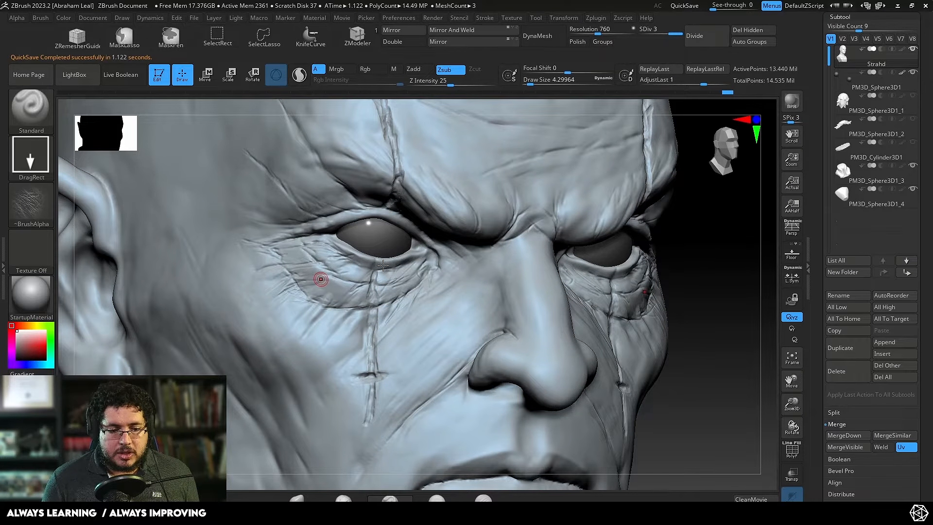
pyautogui.moveTo(321, 279); pyautogui.dragTo(382, 265)
pyautogui.hotkey('ctrl', 'z')
pyautogui.moveTo(446, 84); pyautogui.dragTo(435, 83)
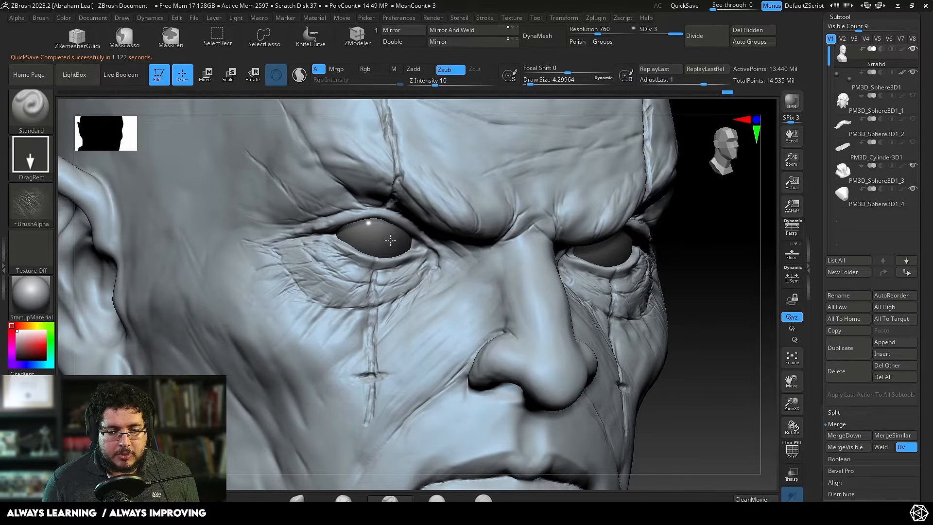
pyautogui.click(441, 83)
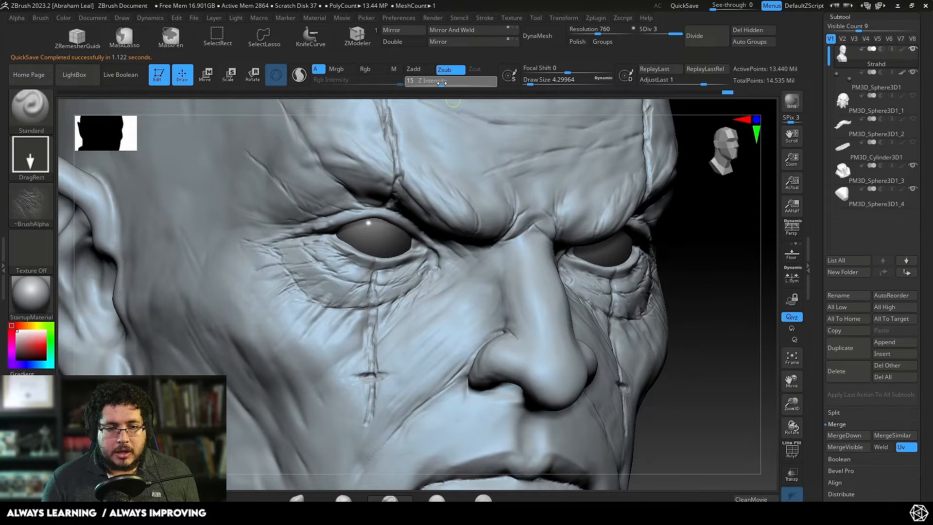
pyautogui.press('Return')
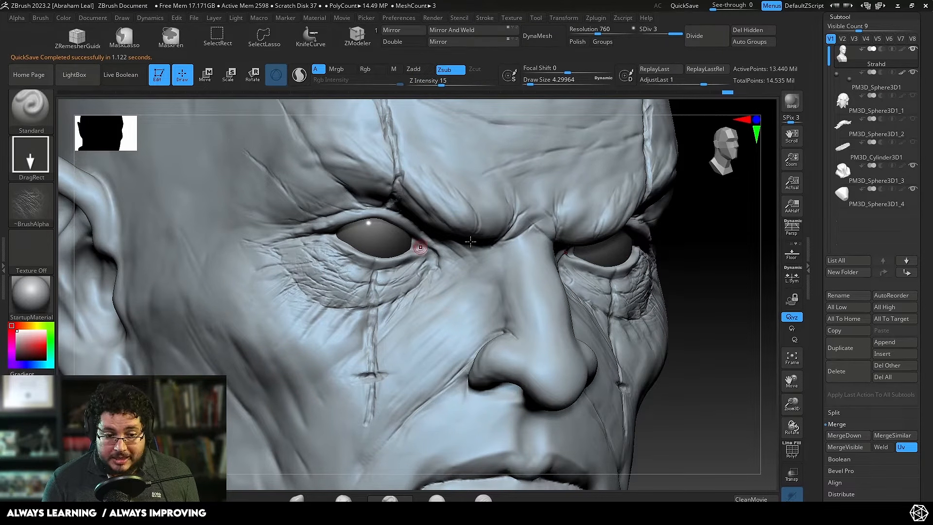
# Step: Add a new sculpting layer to the head for the skin texture detail
pyautogui.keyDown('alt'); pyautogui.moveTo(737, 246); pyautogui.dragTo(758, 190); pyautogui.keyUp('alt')
pyautogui.press('shift')
pyautogui.moveTo(930, 272); pyautogui.dragTo(891, 225)
pyautogui.click(839, 337)
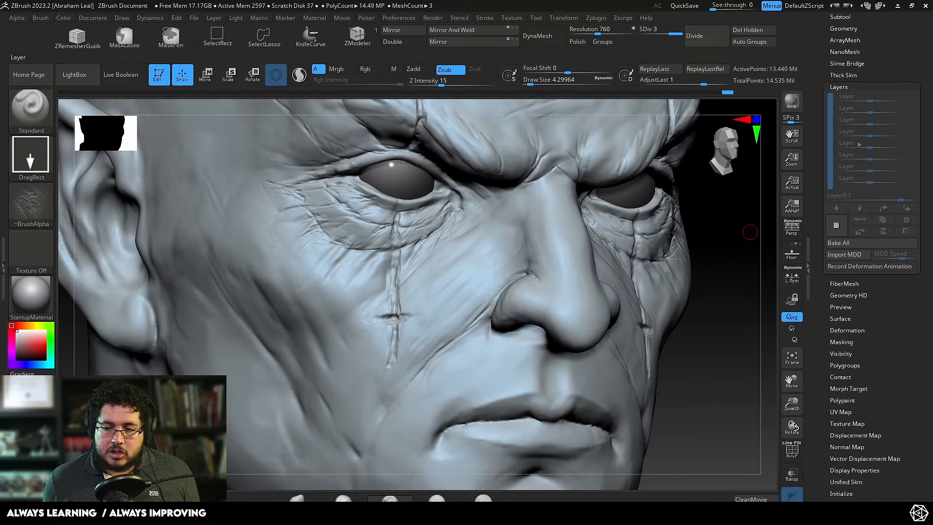
pyautogui.click(836, 226)
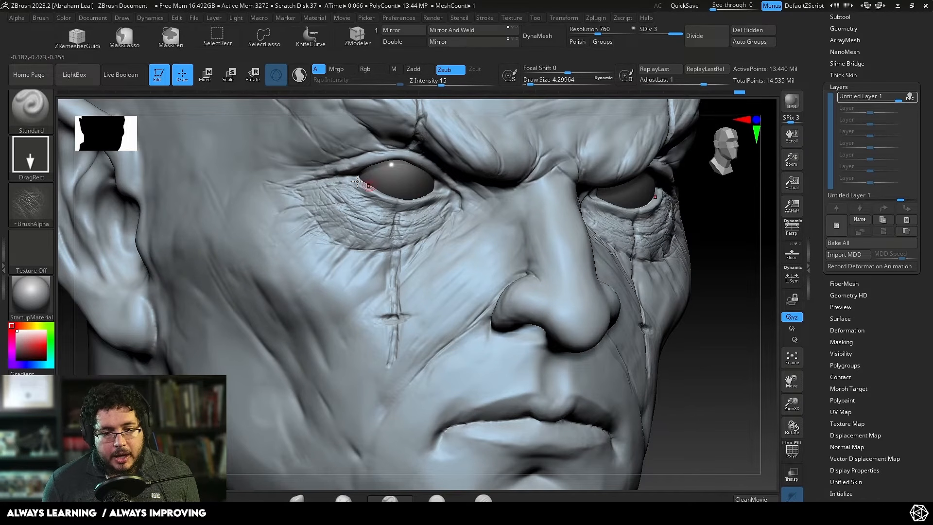
# Step: Stamp the leathery skin texture around the eye at Z Intensity 15, and undo the stamps above the eye
pyautogui.moveTo(299, 191); pyautogui.dragTo(260, 181)
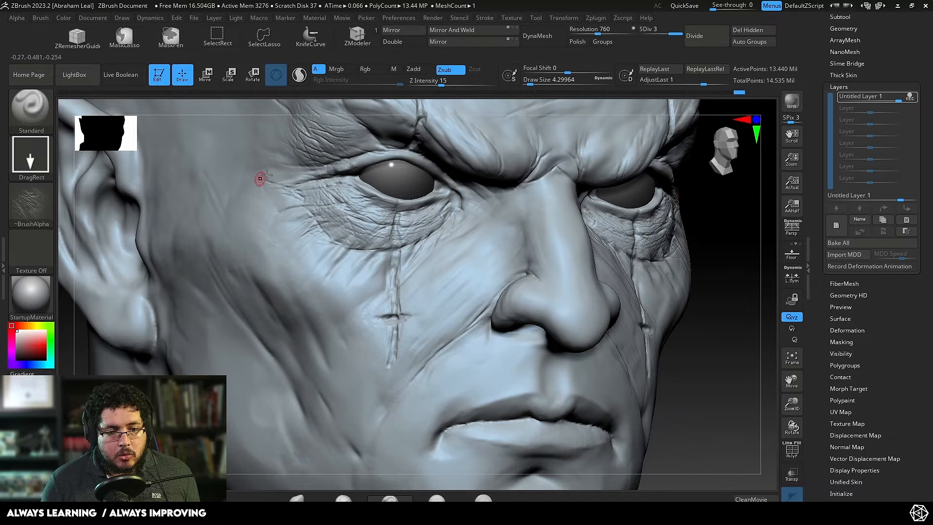
pyautogui.keyDown('alt'); pyautogui.moveTo(699, 202); pyautogui.dragTo(687, 259); pyautogui.keyUp('alt')
pyautogui.moveTo(351, 190); pyautogui.dragTo(310, 222)
pyautogui.moveTo(721, 246); pyautogui.dragTo(389, 212)
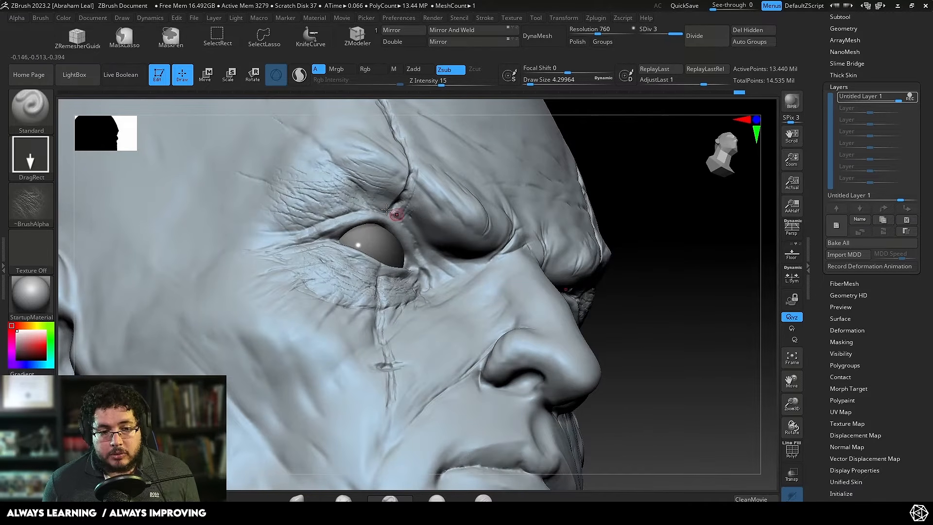
pyautogui.hotkey('ctrl', 'z')
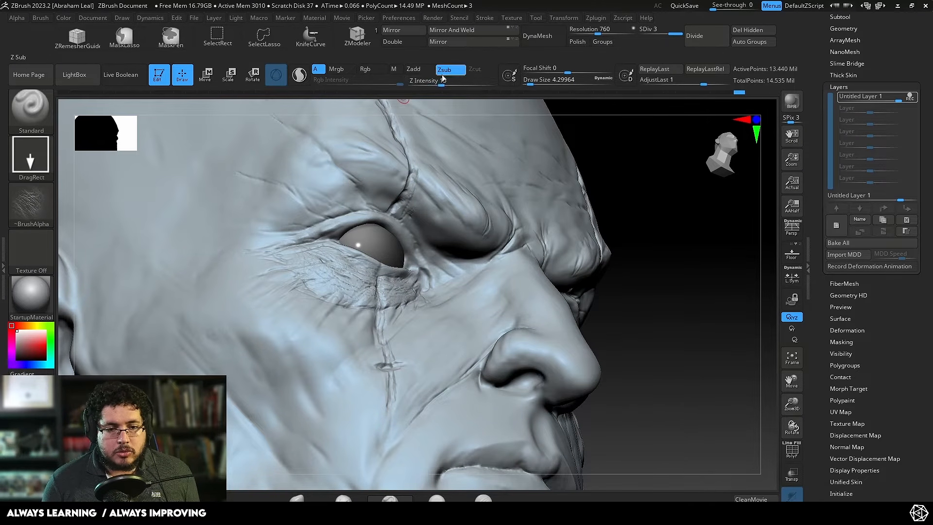
# Step: Lower the Z Intensity to 8 and stamp subtler leathery skin texture above the eye and over the upper cheek
pyautogui.moveTo(442, 83); pyautogui.dragTo(431, 83)
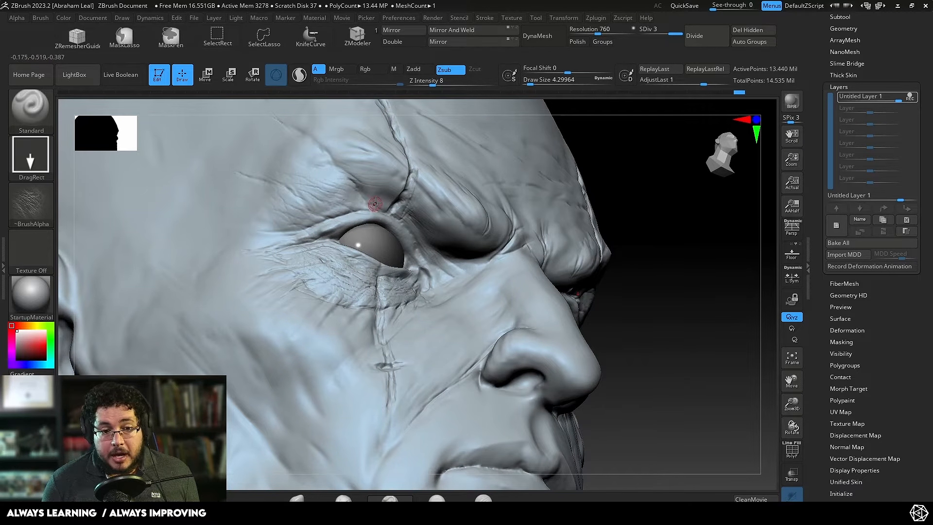
pyautogui.moveTo(677, 173); pyautogui.dragTo(617, 209)
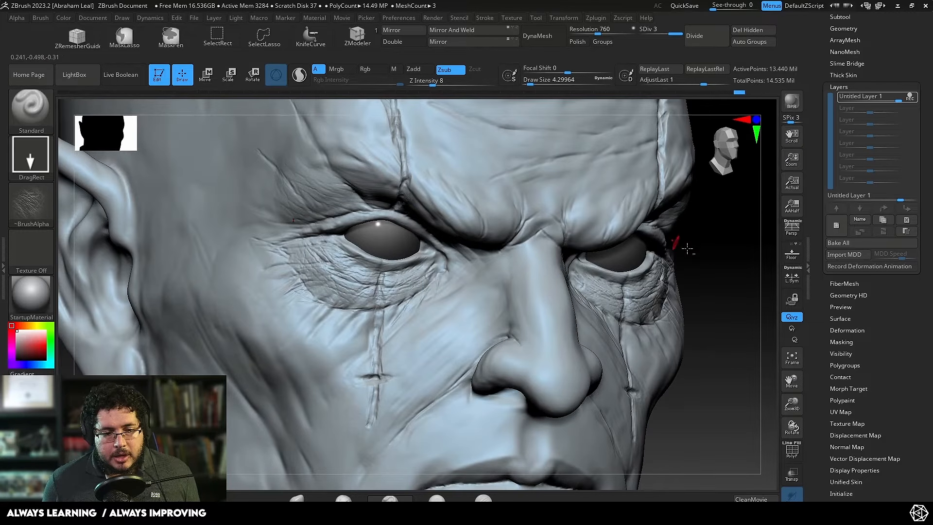
pyautogui.keyDown('alt'); pyautogui.moveTo(736, 242); pyautogui.dragTo(727, 165); pyautogui.keyUp('alt')
pyautogui.moveTo(627, 209)
pyautogui.mouseDown()
pyautogui.moveTo(666, 246)
pyautogui.moveTo(663, 279)
pyautogui.moveTo(610, 214)
pyautogui.mouseUp()
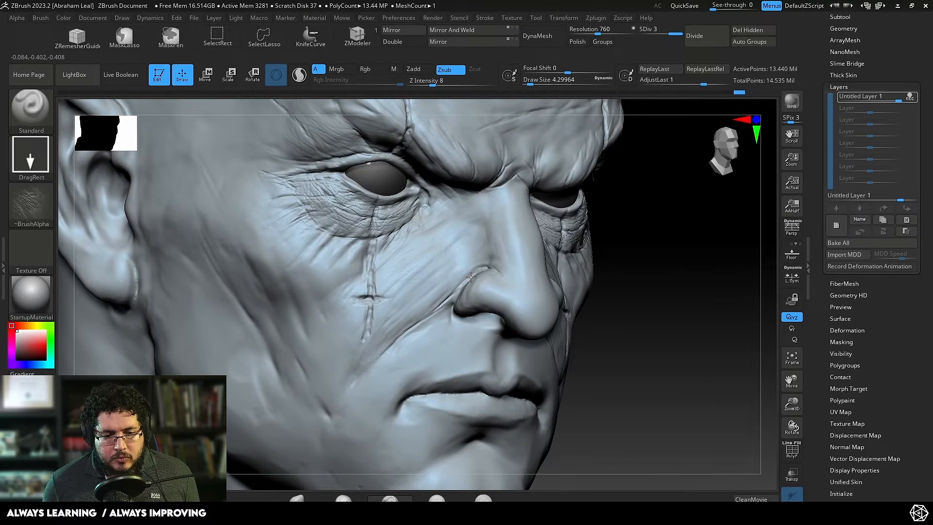
# Step: Switch the Standard brush to the Spray stroke with a draw size of about 14.2 for texturing the cheek
pyautogui.click(25, 170)
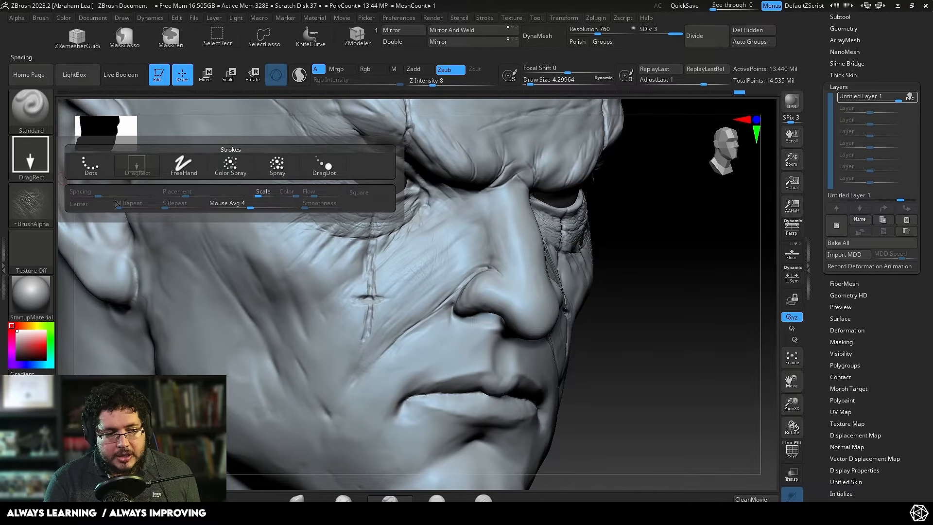
pyautogui.click(277, 165)
pyautogui.press('space')
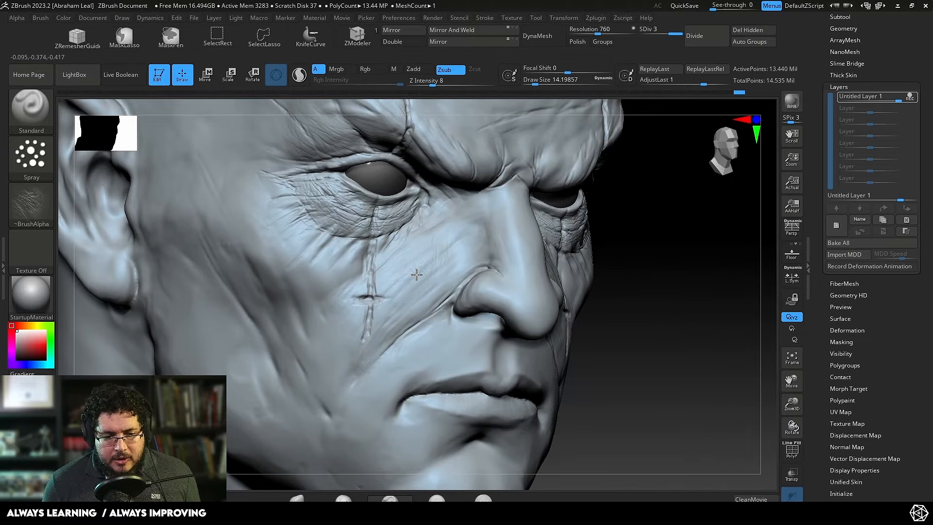
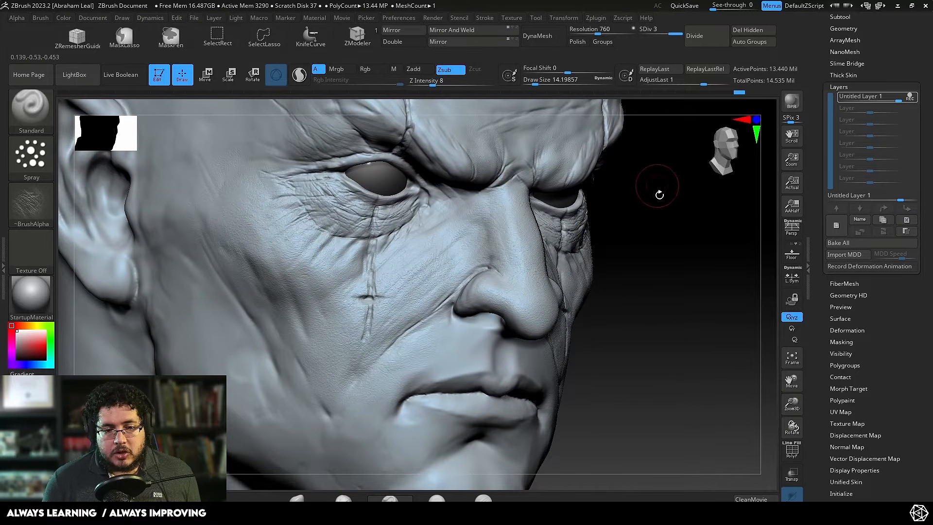
# Step: Switch the Standard brush to the DragRect stroke for stamping skin texture on the face
pyautogui.keyDown('alt'); pyautogui.moveTo(658, 194); pyautogui.dragTo(611, 268); pyautogui.keyUp('alt')
pyautogui.click(21, 153)
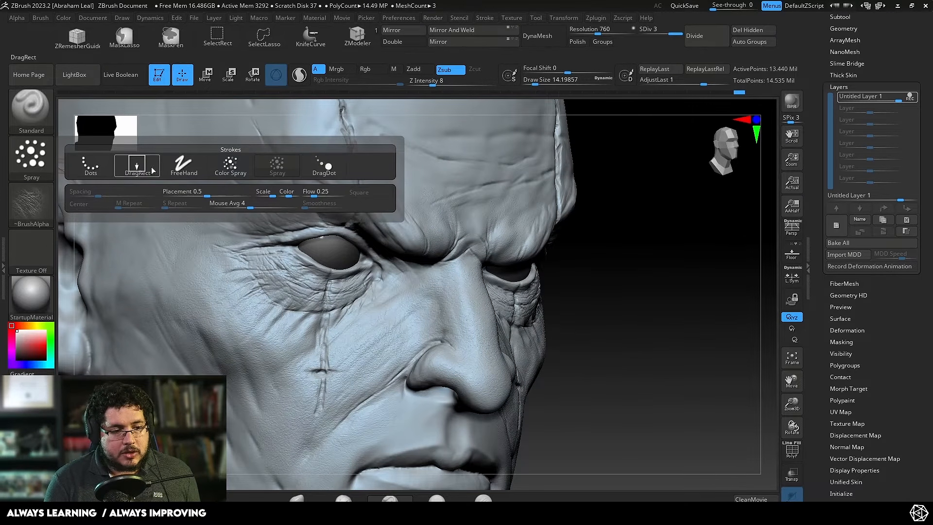
pyautogui.click(146, 165)
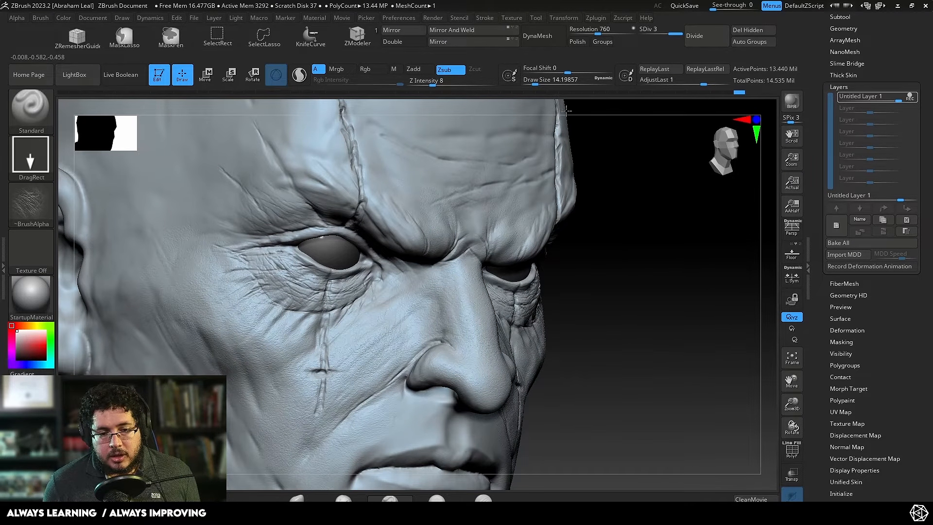
pyautogui.keyDown('shift'); pyautogui.moveTo(565, 125); pyautogui.dragTo(601, 147); pyautogui.keyUp('shift')
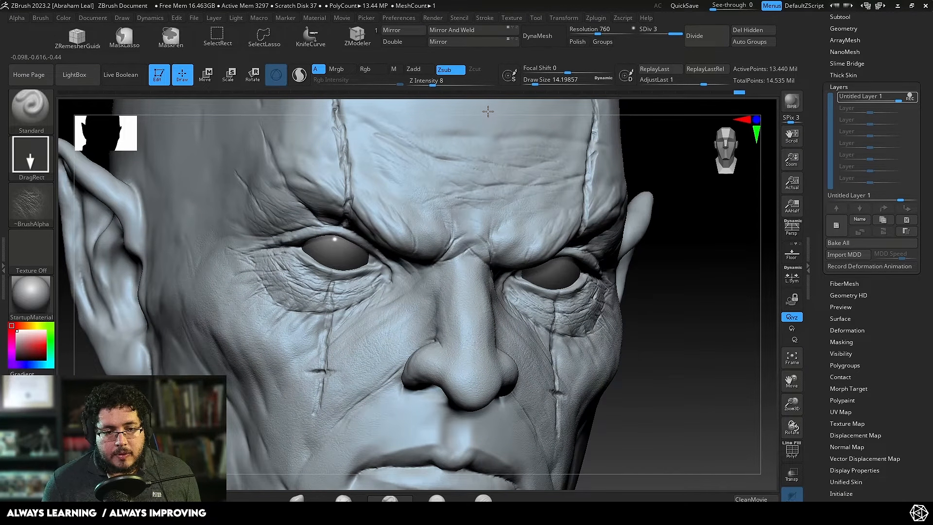
pyautogui.moveTo(634, 204); pyautogui.dragTo(681, 311)
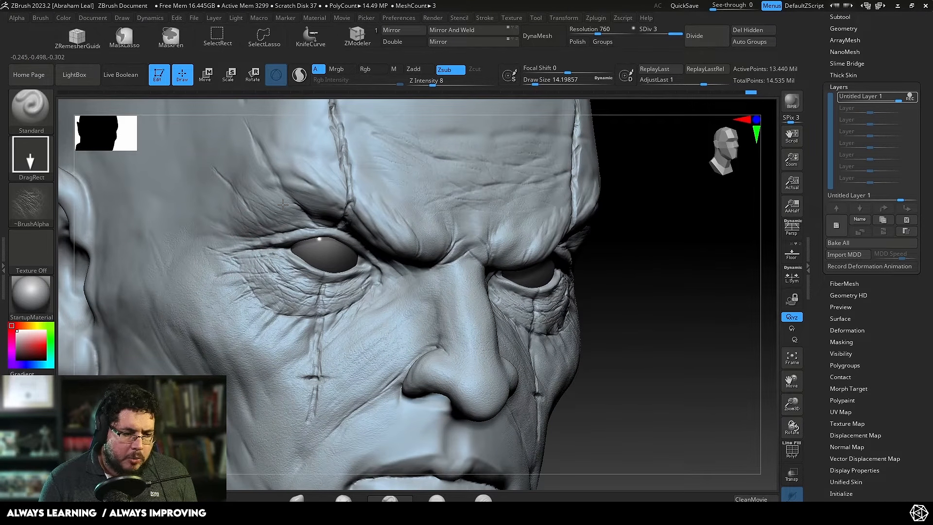
# Step: Carve fine wrinkles around the outer eye, brow and upper cheek with DamStandard at a draw size of about 5.75
pyautogui.press('b')
pyautogui.press('d')
pyautogui.press('s')
pyautogui.press('space')
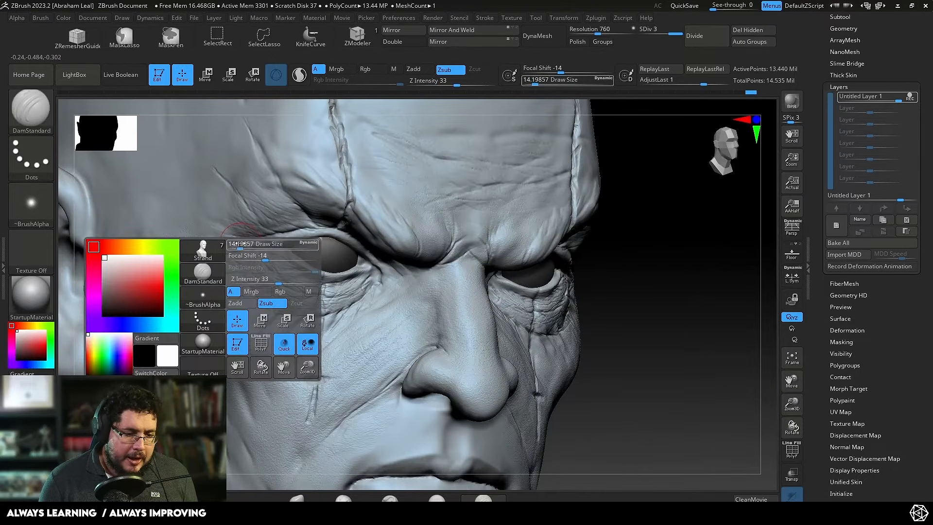
pyautogui.moveTo(245, 243); pyautogui.dragTo(224, 229)
pyautogui.press('space')
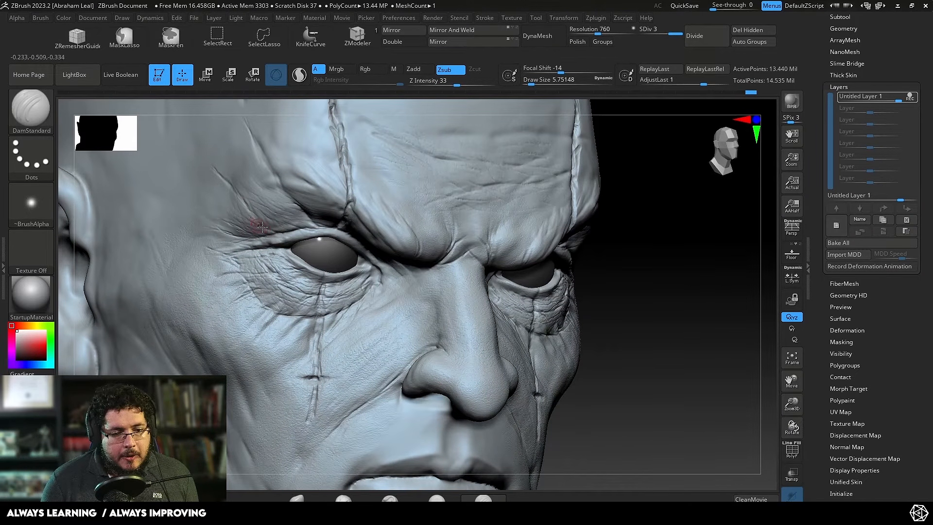
pyautogui.moveTo(262, 226); pyautogui.dragTo(220, 198)
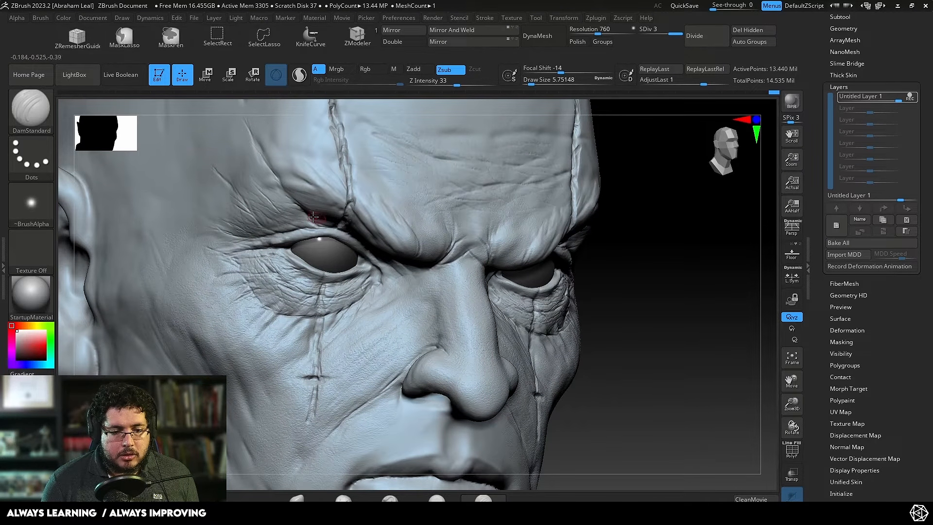
pyautogui.moveTo(257, 295); pyautogui.dragTo(291, 301)
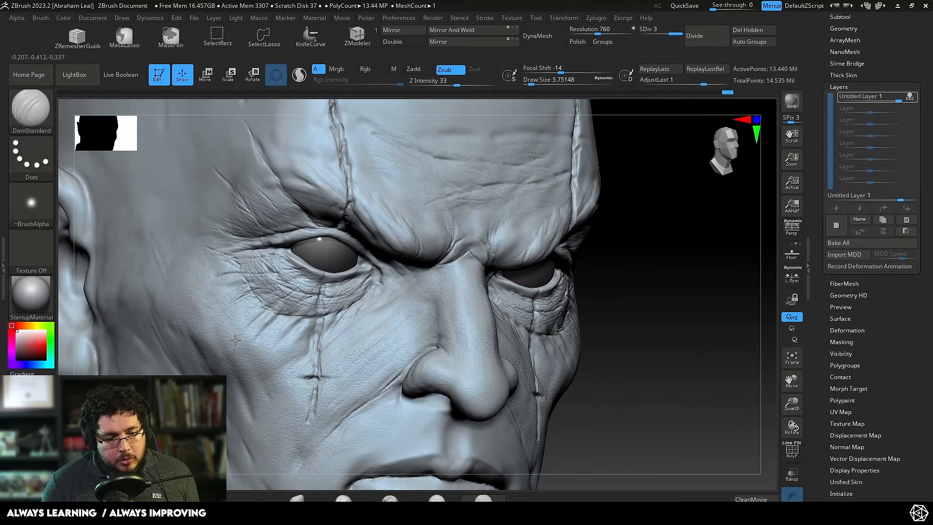
pyautogui.moveTo(227, 309); pyautogui.dragTo(220, 311)
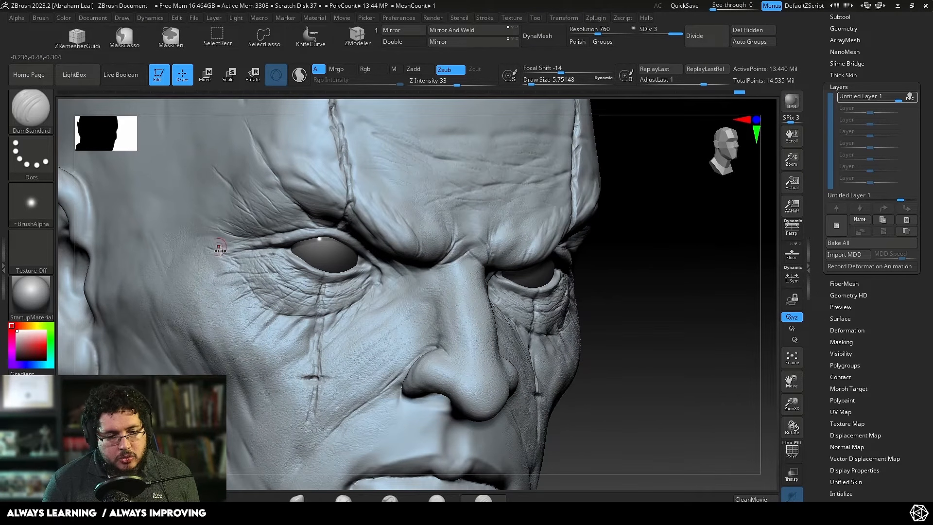
# Step: Try the skin texture layer at intensities of about 0.66 and 0.75, and restore full-intensity recording on it
pyautogui.moveTo(644, 209)
pyautogui.mouseDown()
pyautogui.moveTo(645, 202)
pyautogui.moveTo(381, 280)
pyautogui.mouseUp()
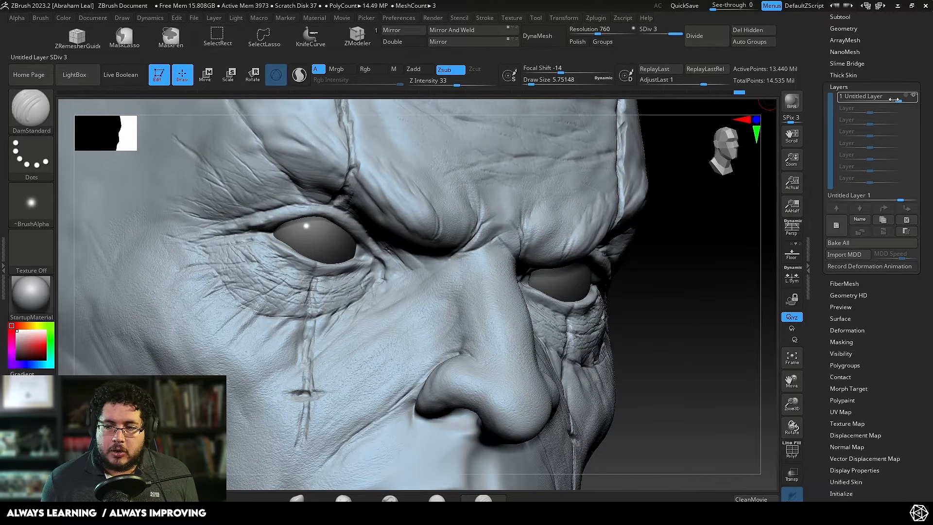
pyautogui.moveTo(896, 99)
pyautogui.moveTo(882, 97)
pyautogui.mouseDown()
pyautogui.moveTo(875, 92)
pyautogui.moveTo(882, 99)
pyautogui.mouseUp()
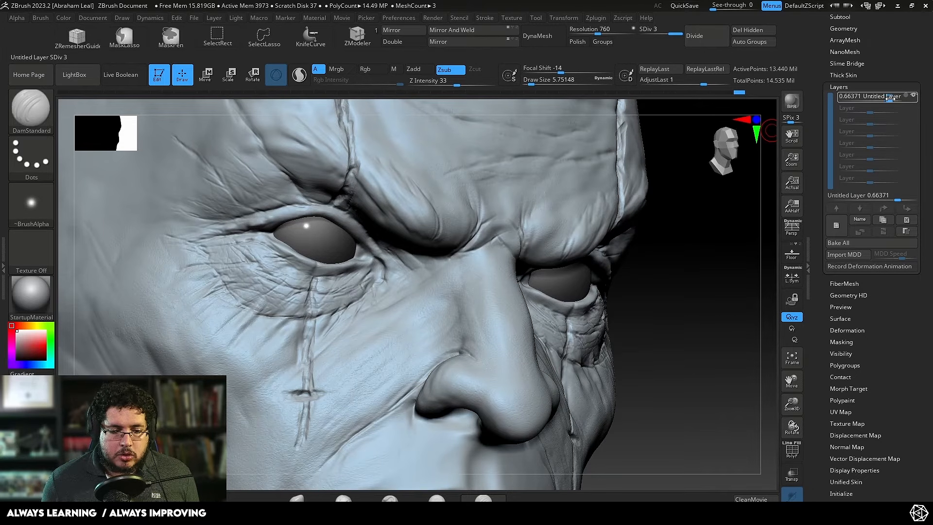
pyautogui.moveTo(678, 269)
pyautogui.keyDown('ctrl'); pyautogui.mouseDown(button='right')
pyautogui.moveTo(667, 217)
pyautogui.moveTo(670, 278)
pyautogui.moveTo(767, 175)
pyautogui.mouseUp(button='right'); pyautogui.keyUp('ctrl')
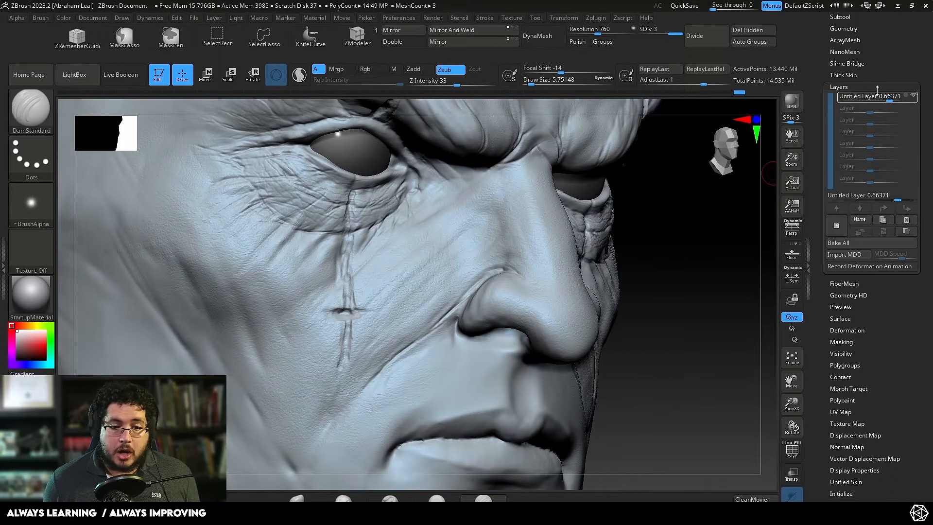
pyautogui.moveTo(929, 104); pyautogui.dragTo(485, 148)
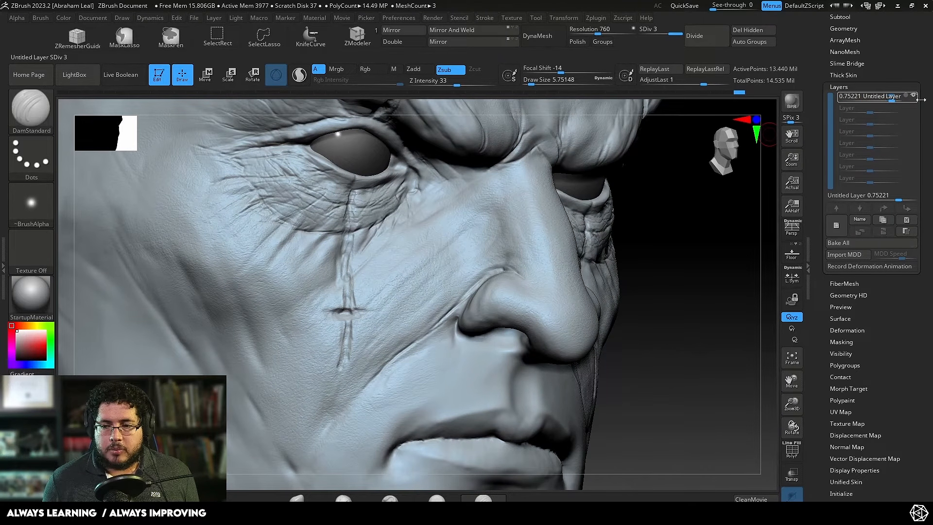
pyautogui.click(908, 97)
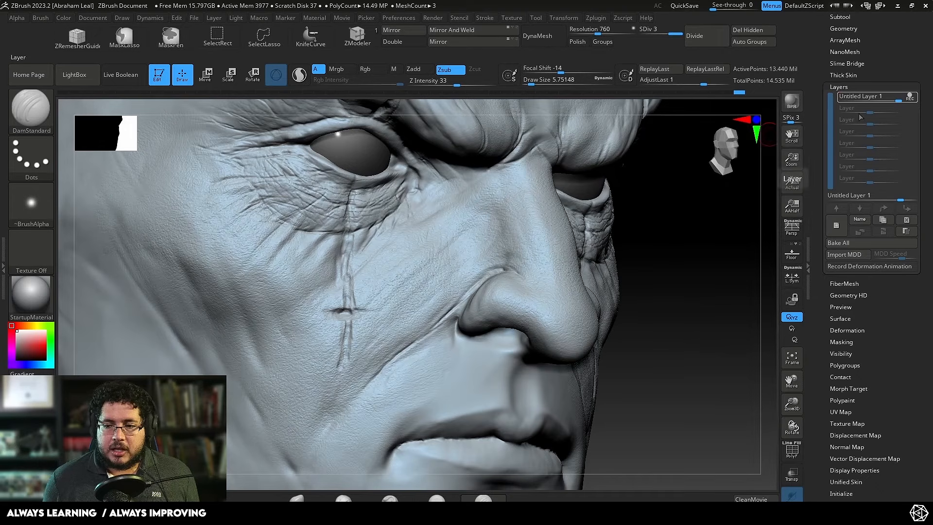
# Step: Carve long diagonal creases from the side of the nose across the cheek with DamStandard at a draw size of about 8.4
pyautogui.press('space')
pyautogui.click(440, 239)
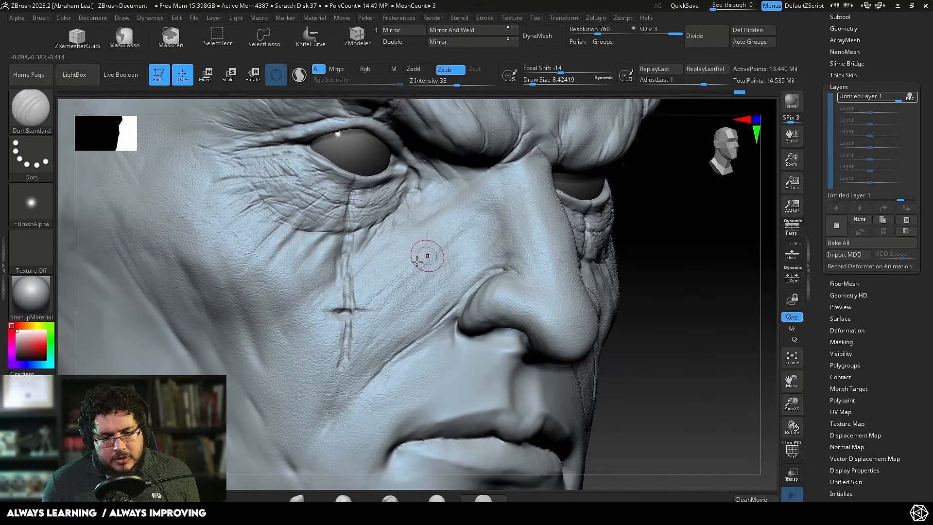
pyautogui.moveTo(474, 224); pyautogui.dragTo(368, 295)
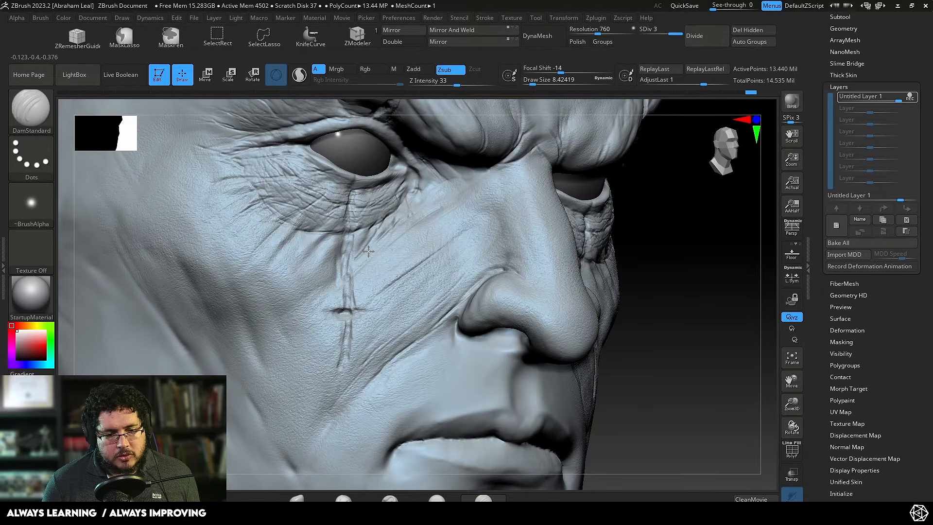
pyautogui.moveTo(262, 332); pyautogui.dragTo(425, 234)
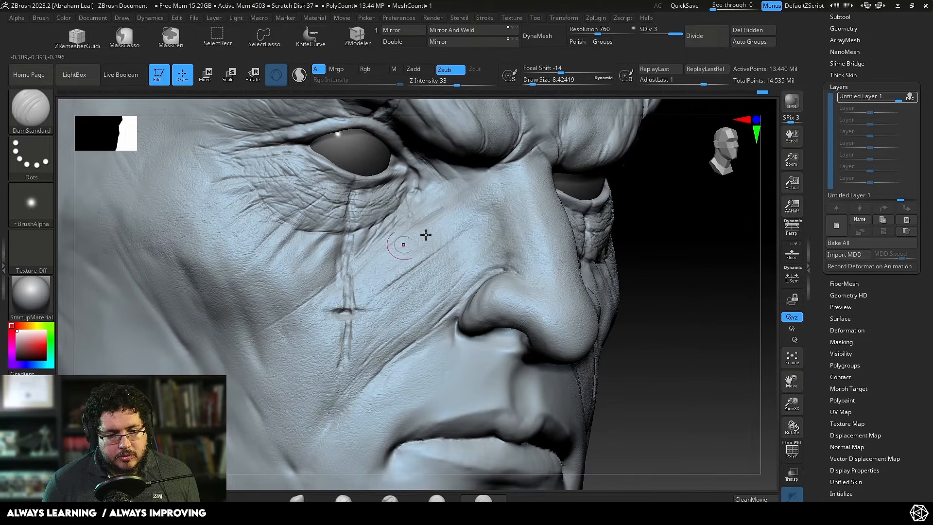
pyautogui.moveTo(645, 180)
pyautogui.keyDown('alt'); pyautogui.mouseDown()
pyautogui.moveTo(656, 184)
pyautogui.moveTo(662, 266)
pyautogui.moveTo(697, 259)
pyautogui.moveTo(693, 268)
pyautogui.moveTo(691, 241)
pyautogui.moveTo(710, 271)
pyautogui.moveTo(699, 277)
pyautogui.mouseUp(); pyautogui.keyUp('alt')
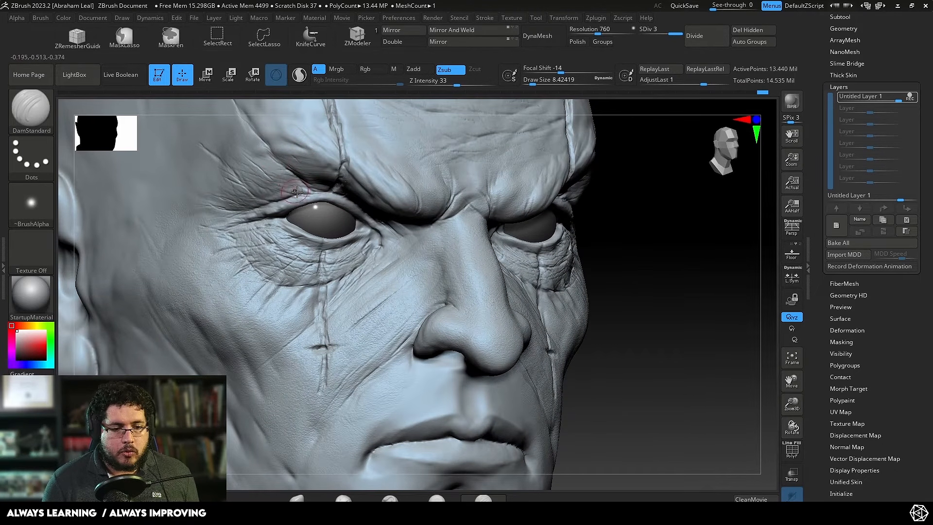
# Step: Build up the skin folds above the outer eye and beneath the brow with ClayBuildup at Z Intensity 20
pyautogui.press('b')
pyautogui.press('c')
pyautogui.press('b')
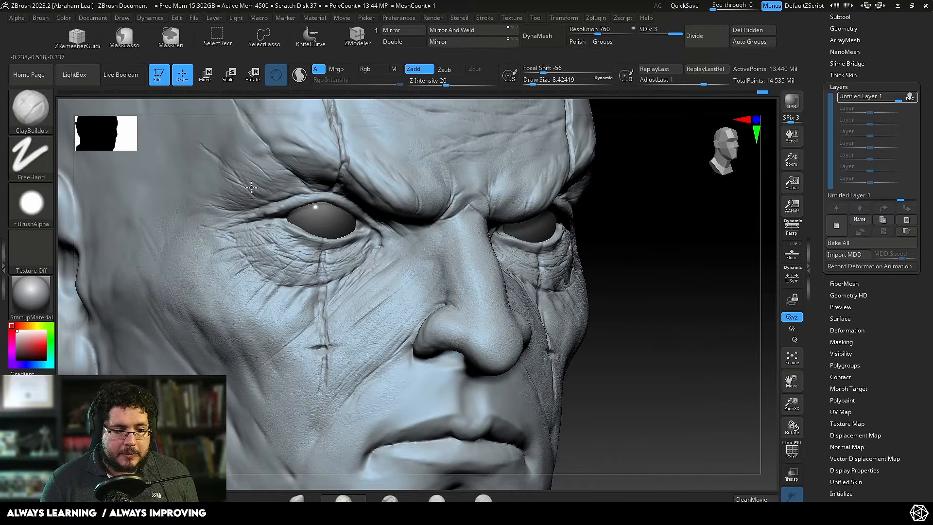
pyautogui.moveTo(277, 192); pyautogui.dragTo(246, 171)
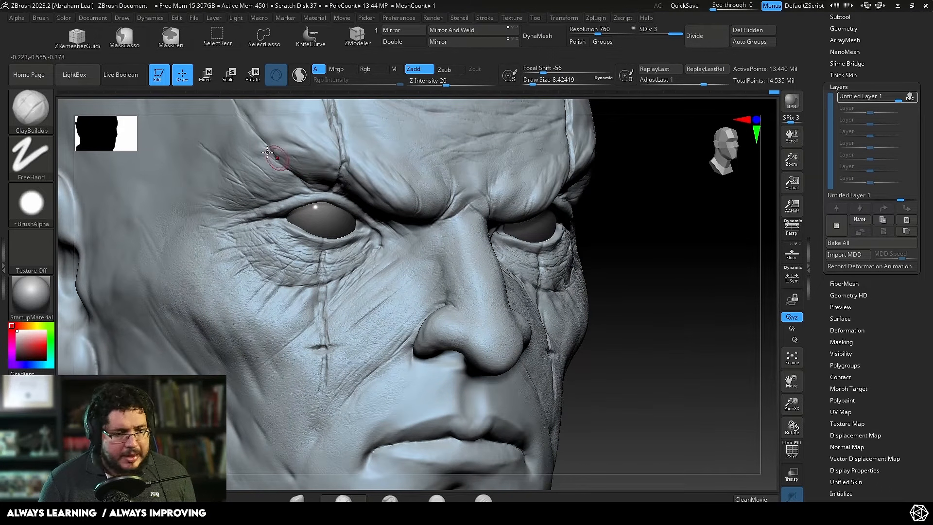
pyautogui.moveTo(281, 159); pyautogui.dragTo(311, 188)
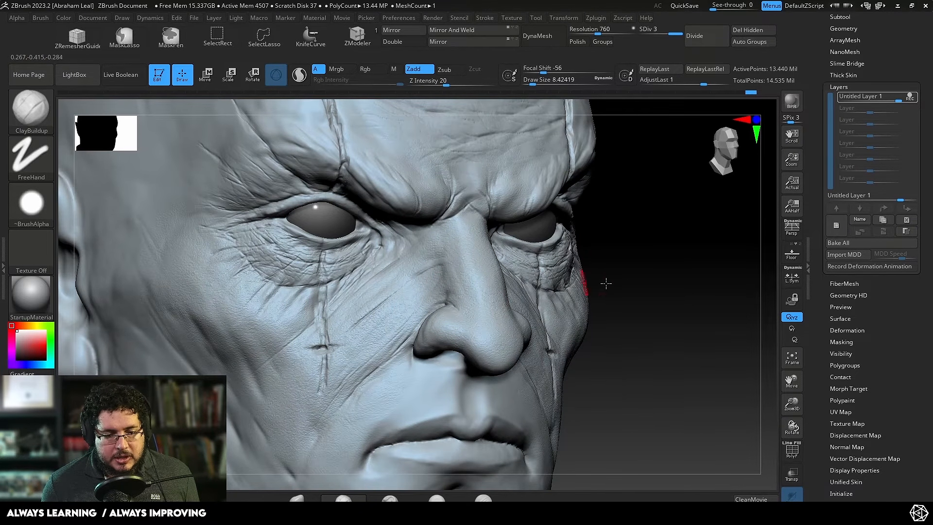
# Step: Build up and smooth diagonal skin folds between the nose and cheek with ClayBuildup, adjusting the draw size between strokes
pyautogui.moveTo(604, 281); pyautogui.dragTo(415, 316)
pyautogui.moveTo(448, 286)
pyautogui.mouseDown()
pyautogui.moveTo(410, 319)
pyautogui.moveTo(424, 300)
pyautogui.mouseUp()
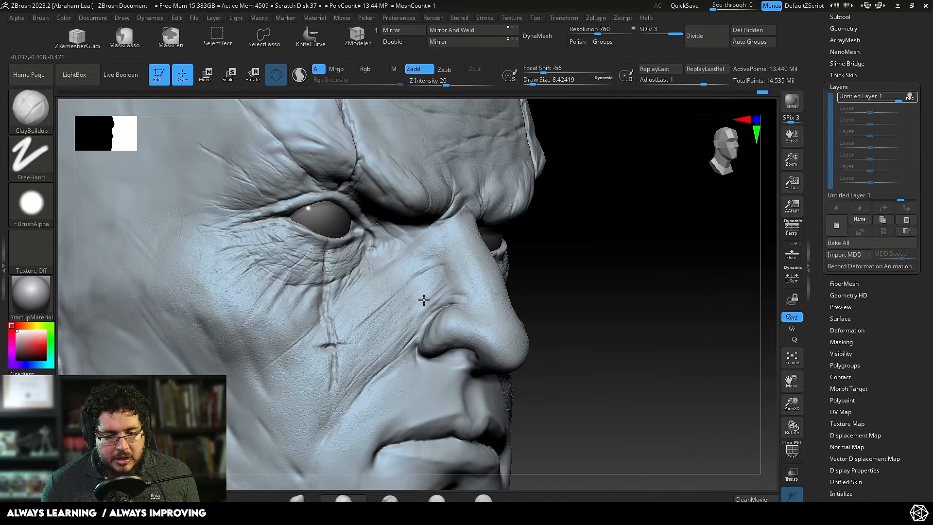
pyautogui.press('space')
pyautogui.moveTo(398, 340); pyautogui.dragTo(403, 340)
pyautogui.moveTo(452, 276); pyautogui.dragTo(413, 307)
pyautogui.press('shift')
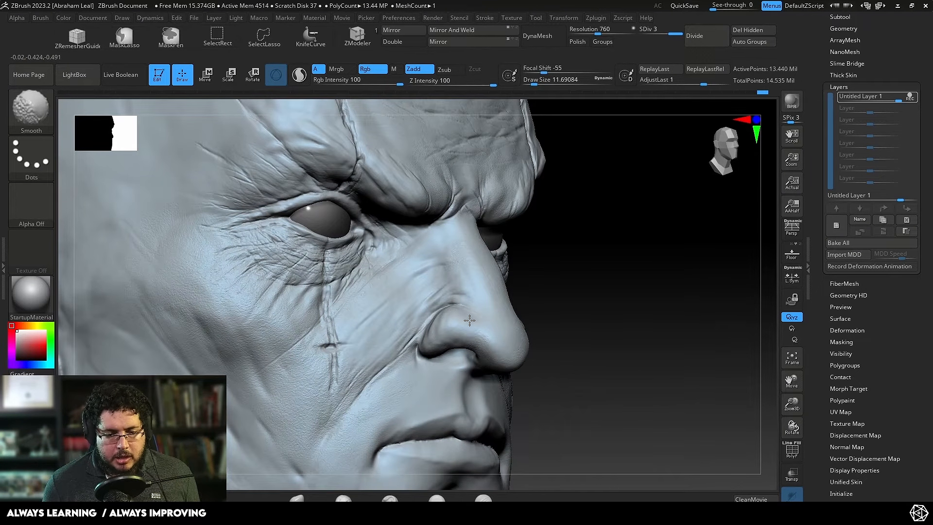
pyautogui.press('space')
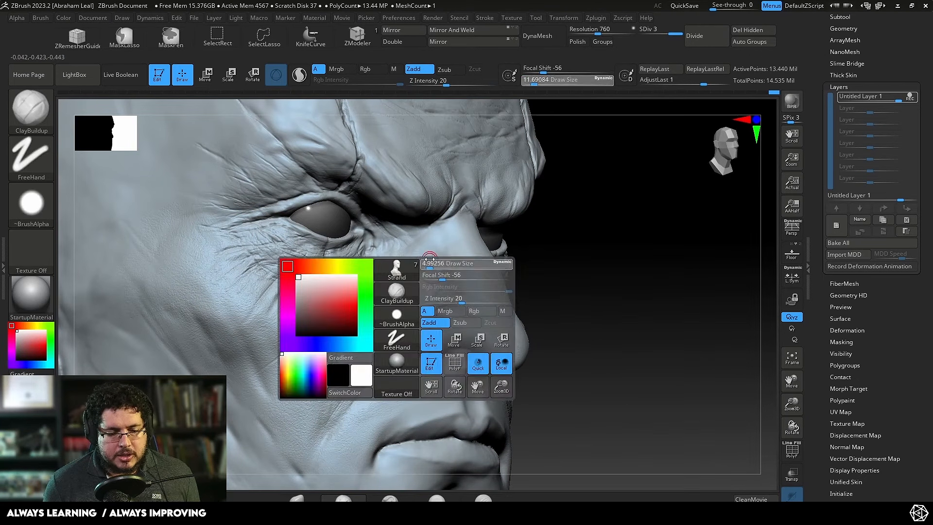
pyautogui.moveTo(432, 263); pyautogui.dragTo(381, 303)
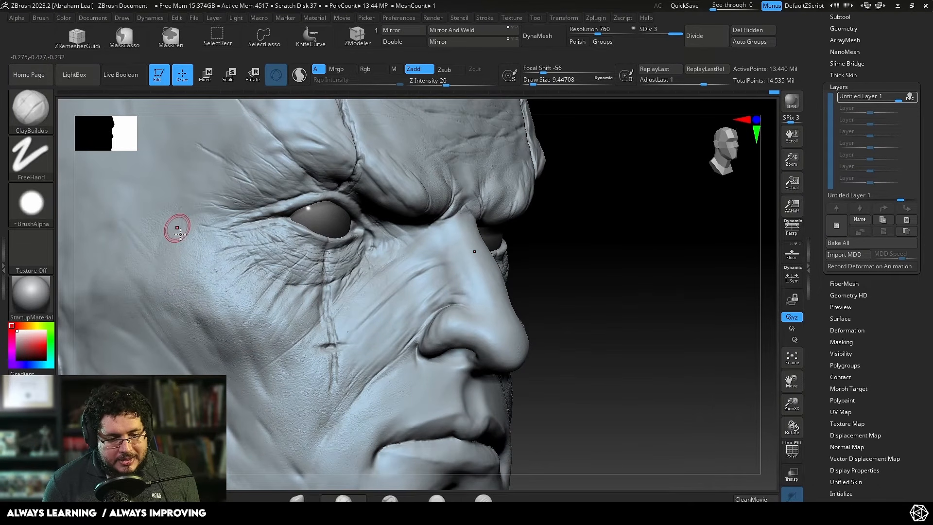
# Step: Sharpen the cross-shaped scar on the cheek with DamStandard at a draw size of about 5
pyautogui.press('space')
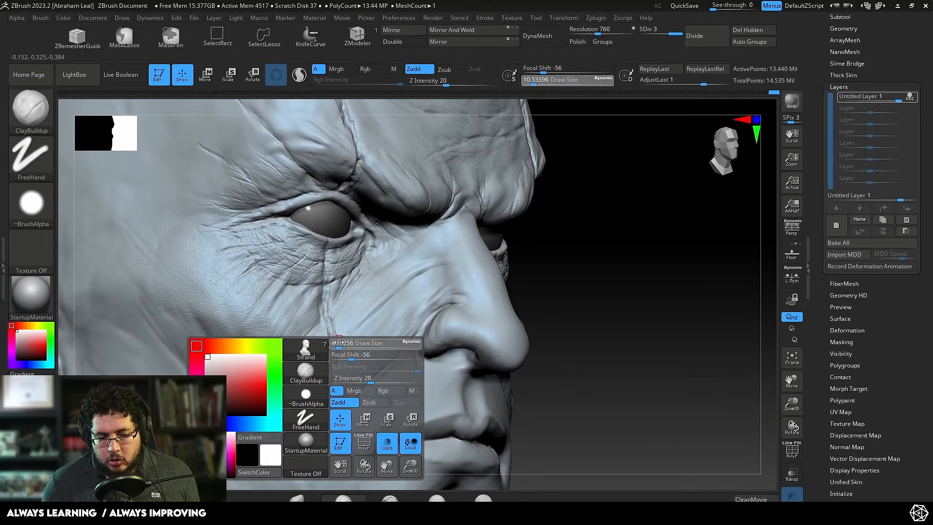
pyautogui.press('b')
pyautogui.press('d')
pyautogui.press('s')
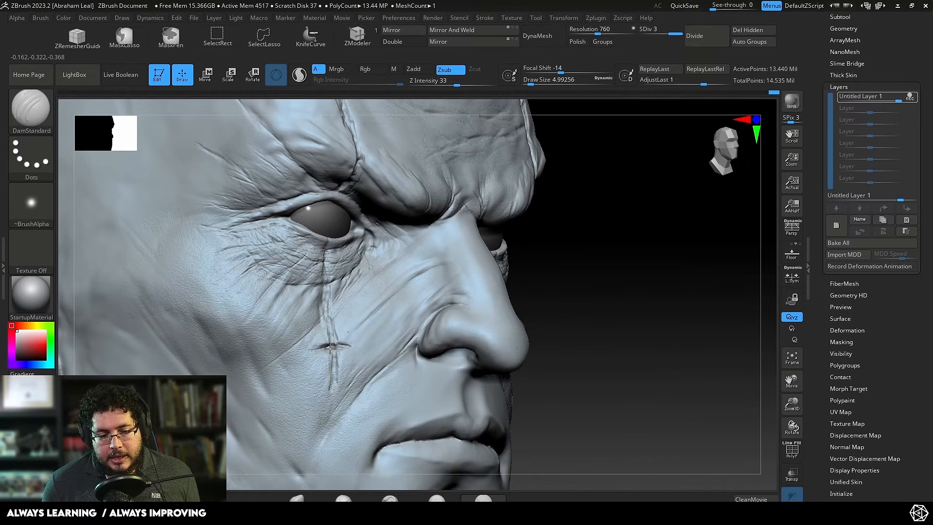
# Step: Build up the side of the nose with ClayBuildup at a draw size of about 14.2, and smooth the cheek and temple
pyautogui.moveTo(562, 274)
pyautogui.mouseDown()
pyautogui.moveTo(554, 272)
pyautogui.moveTo(633, 273)
pyautogui.moveTo(652, 331)
pyautogui.moveTo(581, 246)
pyautogui.mouseUp()
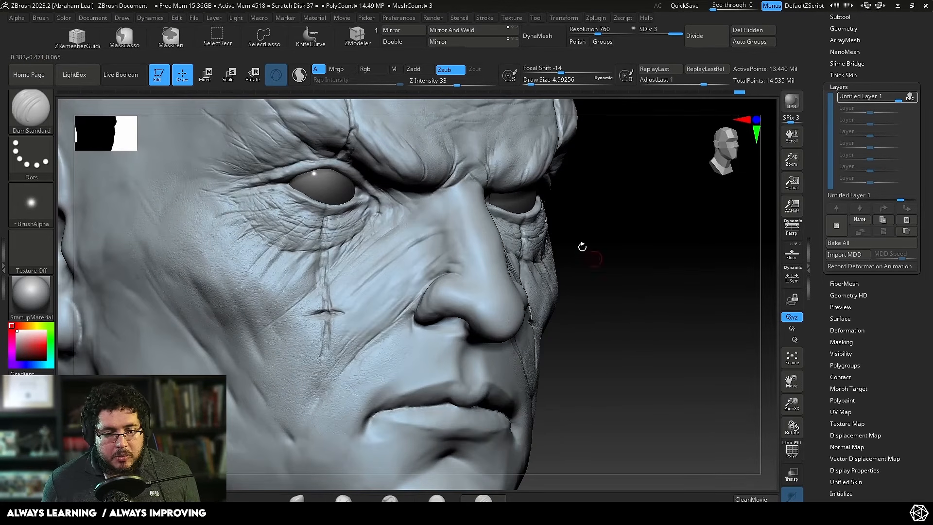
pyautogui.press('b')
pyautogui.press('c')
pyautogui.press('b')
pyautogui.press('space')
pyautogui.moveTo(459, 282); pyautogui.dragTo(449, 281)
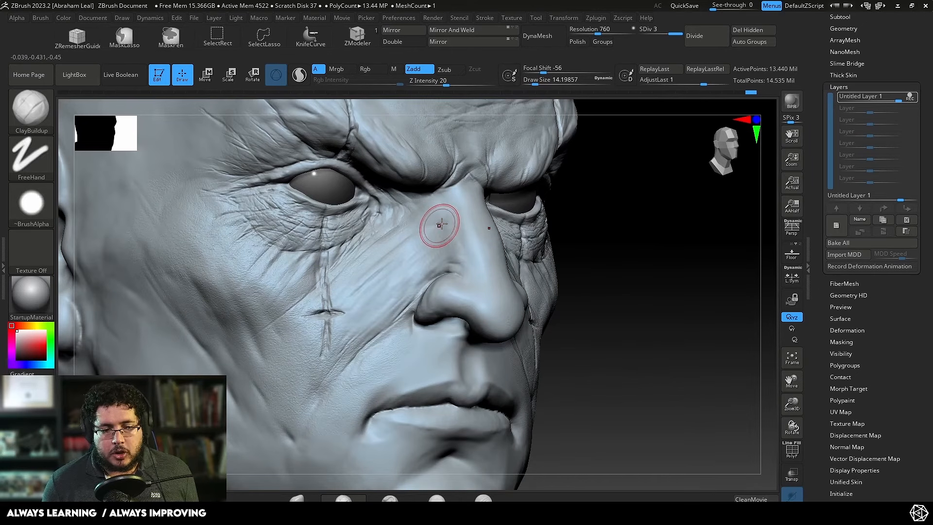
pyautogui.press('shift')
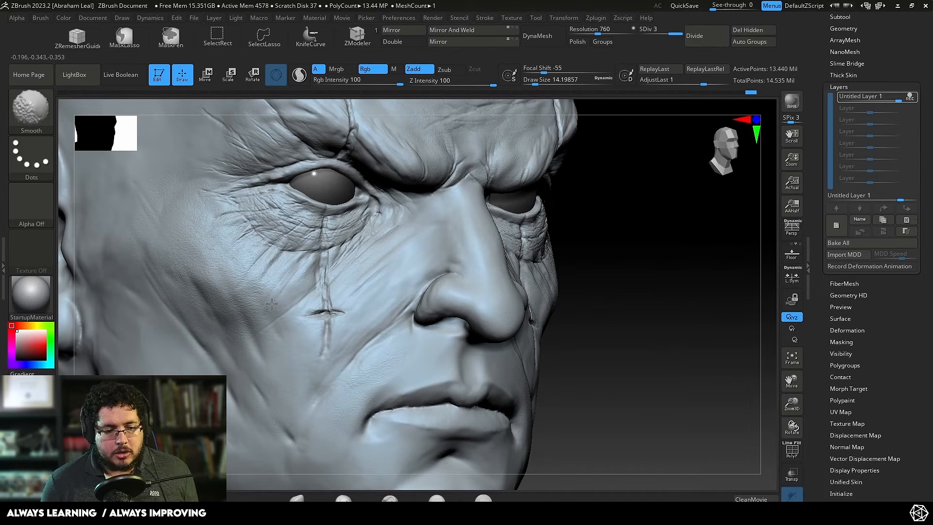
pyautogui.keyDown('shift'); pyautogui.moveTo(205, 190); pyautogui.dragTo(168, 178); pyautogui.keyUp('shift')
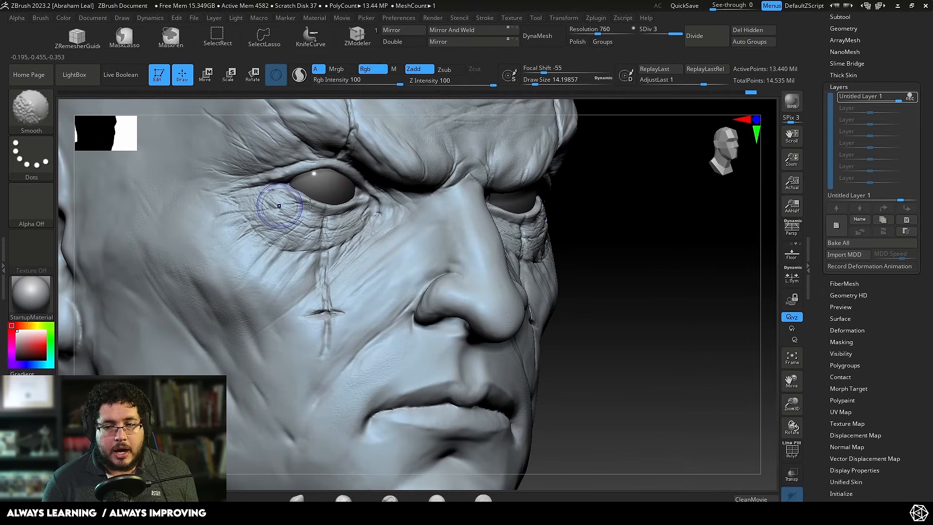
# Step: Add volume to the bridge of the nose between the brows with ClayBuildup at a draw size of about 12.9
pyautogui.press('space')
pyautogui.moveTo(375, 267); pyautogui.dragTo(370, 267)
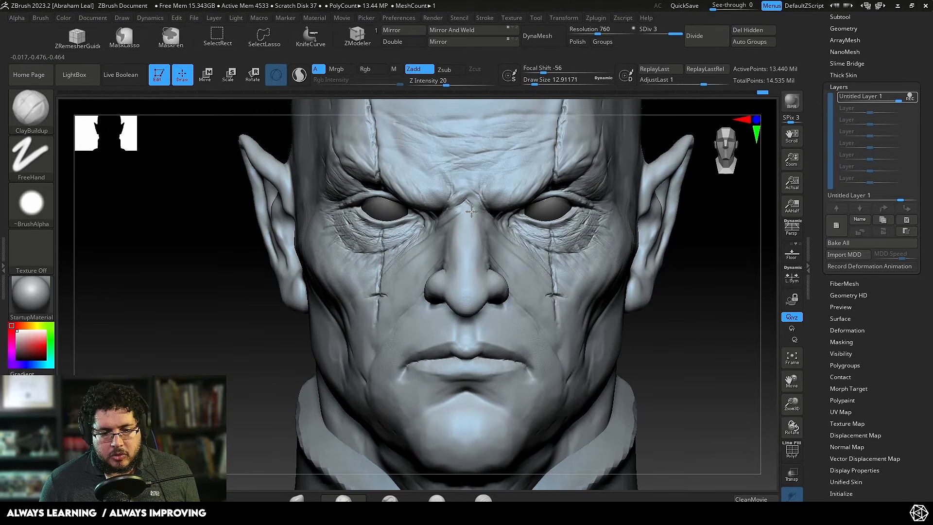
pyautogui.moveTo(471, 212); pyautogui.dragTo(462, 212)
# Step: Try a small ClayBuildup stroke on the outer cheek at a draw size of about 4.3, and undo it
pyautogui.moveTo(721, 172); pyautogui.dragTo(529, 207)
pyautogui.moveTo(189, 330); pyautogui.dragTo(291, 246)
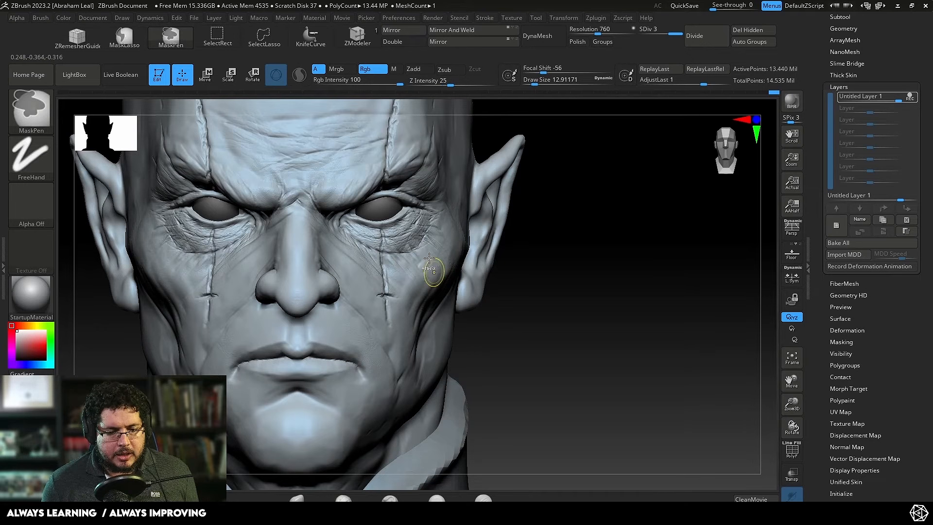
pyautogui.press('space')
pyautogui.moveTo(433, 255); pyautogui.dragTo(430, 256)
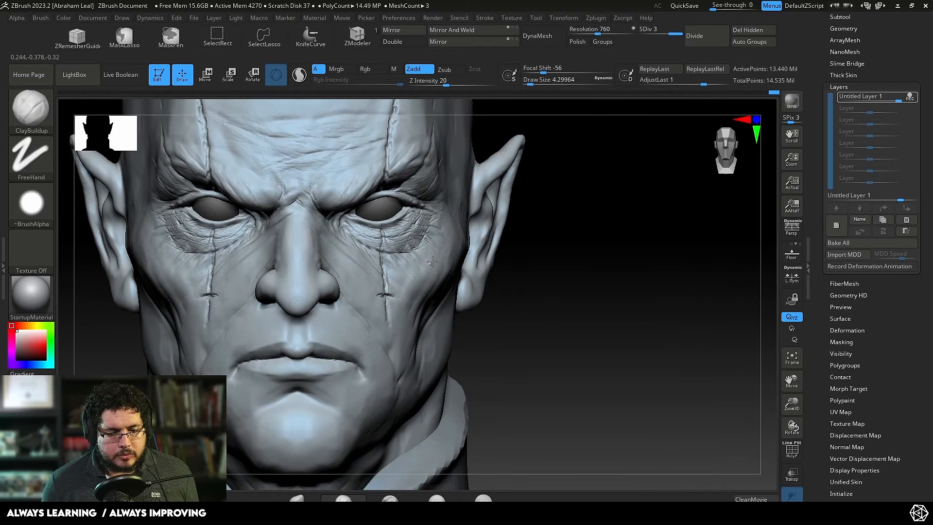
pyautogui.hotkey('ctrl', 'z')
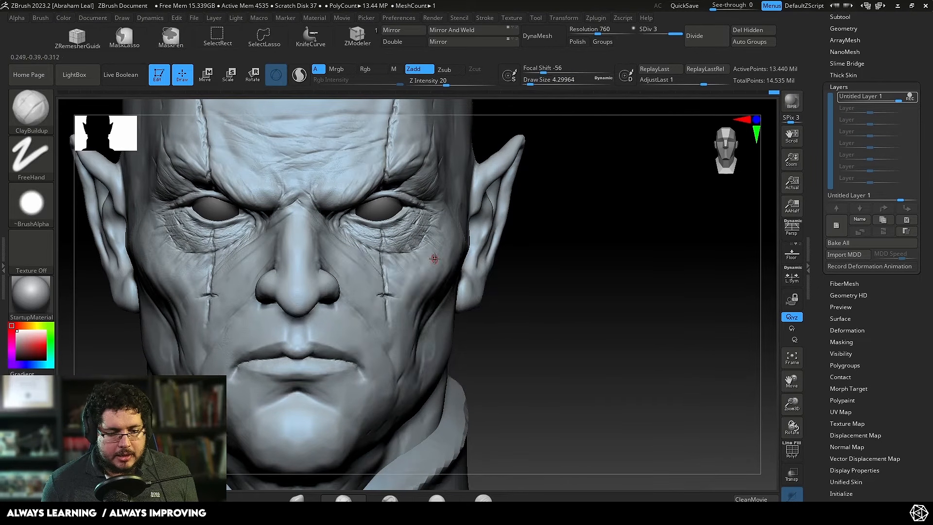
# Step: Carve a diagonal scar line across the outer cheek with DamStandard at a draw size of about 9.4
pyautogui.press('space')
pyautogui.moveTo(425, 256); pyautogui.dragTo(428, 255)
pyautogui.press('b')
pyautogui.press('d')
pyautogui.press('s')
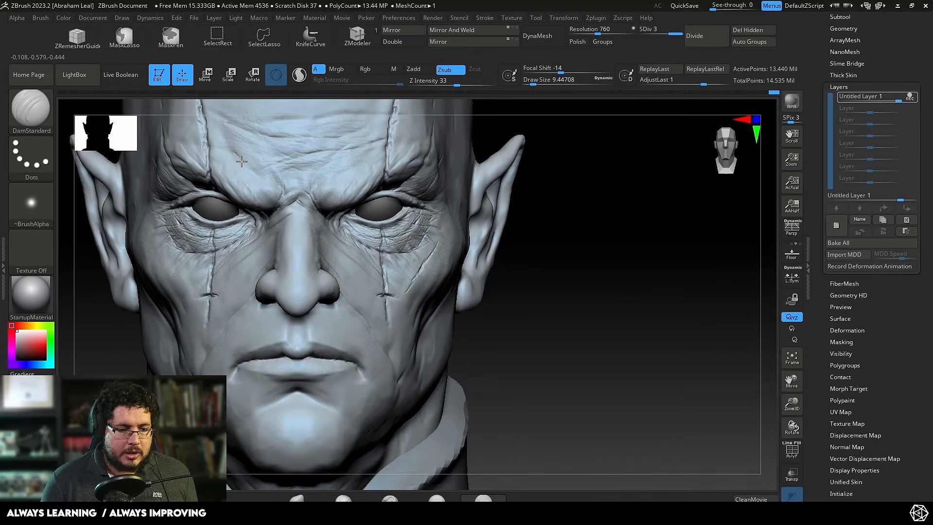
# Step: Undo the last DamStandard strokes and carve a short diagonal scar on the opposite cheek, just below the cross-shaped scar
pyautogui.hotkey('ctrl', 'z')
pyautogui.hotkey('ctrl', 'z')
pyautogui.hotkey('ctrl', 'z')
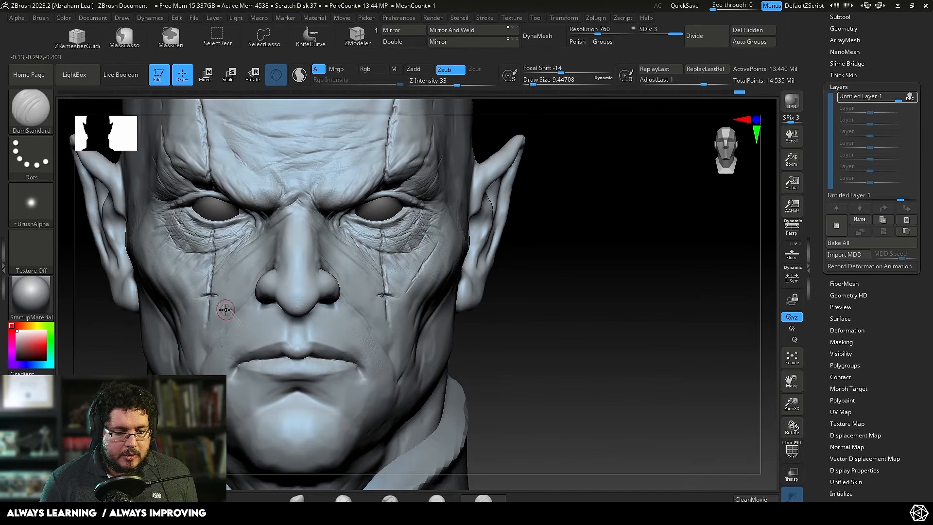
pyautogui.keyDown('alt'); pyautogui.moveTo(595, 306); pyautogui.dragTo(654, 307); pyautogui.keyUp('alt')
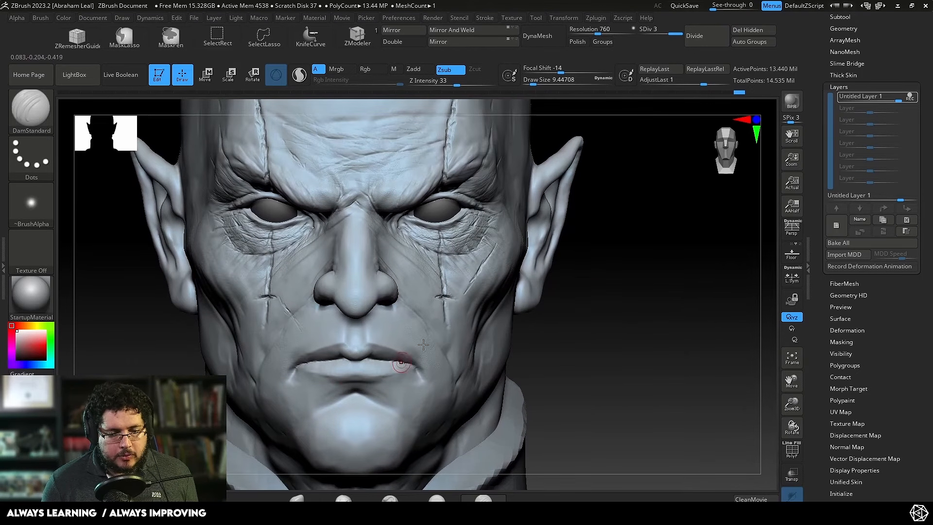
pyautogui.keyDown('alt'); pyautogui.moveTo(610, 313); pyautogui.dragTo(678, 332); pyautogui.keyUp('alt')
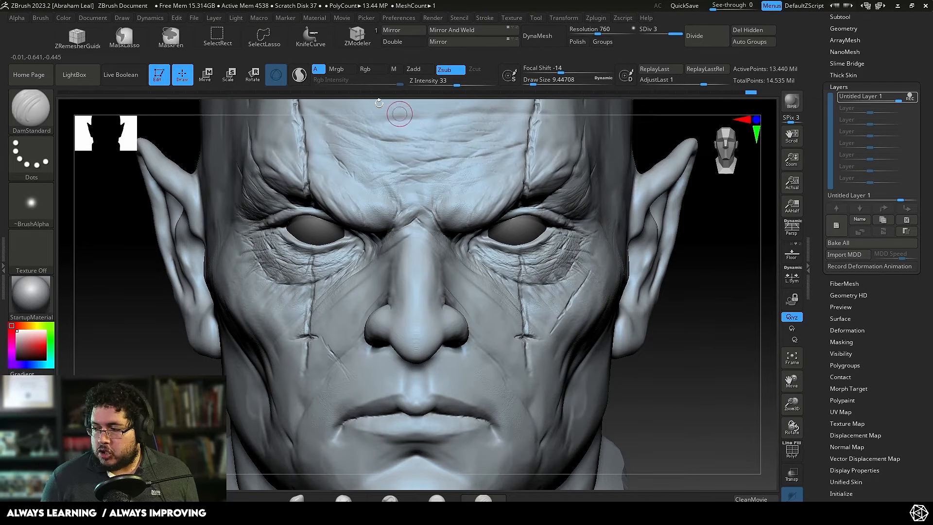
# Step: Load the skin alpha 16.psd from the maleFace_40s_04 folder onto the Standard brush with the DragRect stroke
pyautogui.click(91, 83)
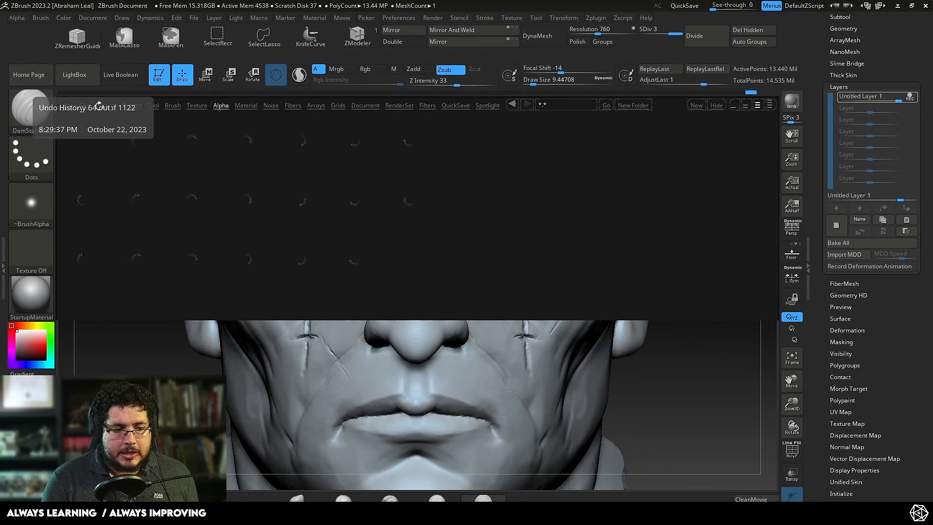
pyautogui.click(187, 262)
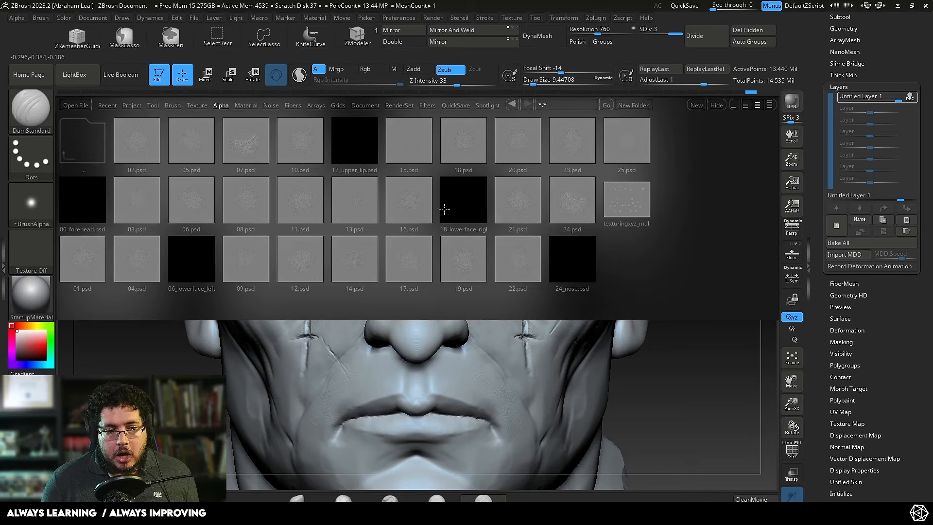
pyautogui.doubleClick(409, 204)
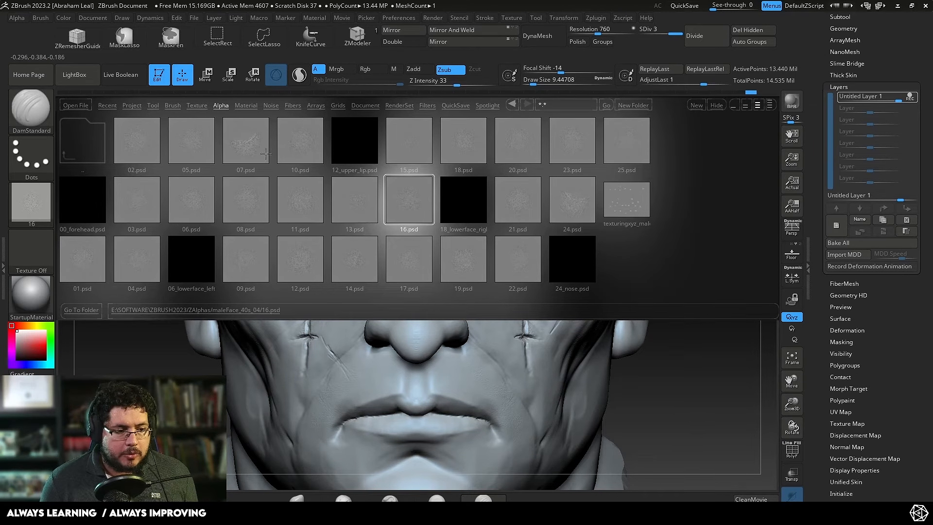
pyautogui.press('b')
pyautogui.press('s')
pyautogui.press('t')
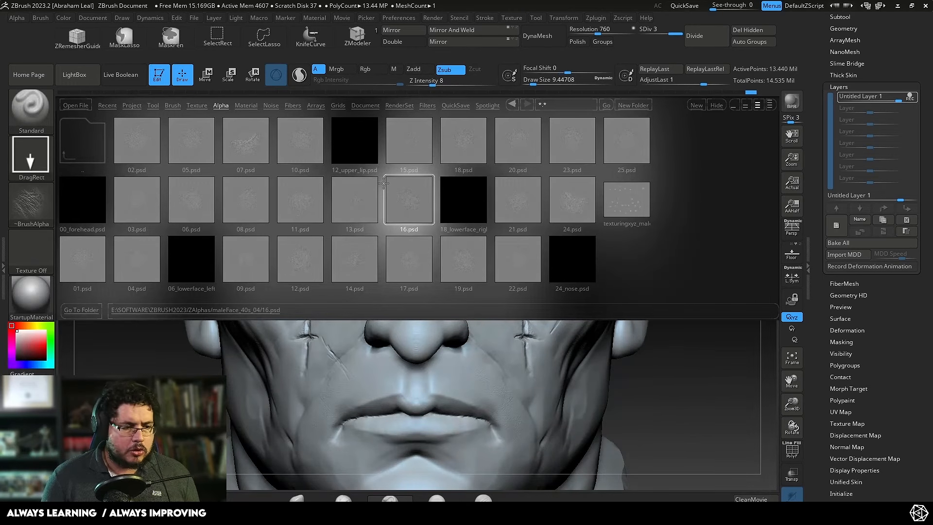
pyautogui.doubleClick(403, 204)
pyautogui.click(74, 74)
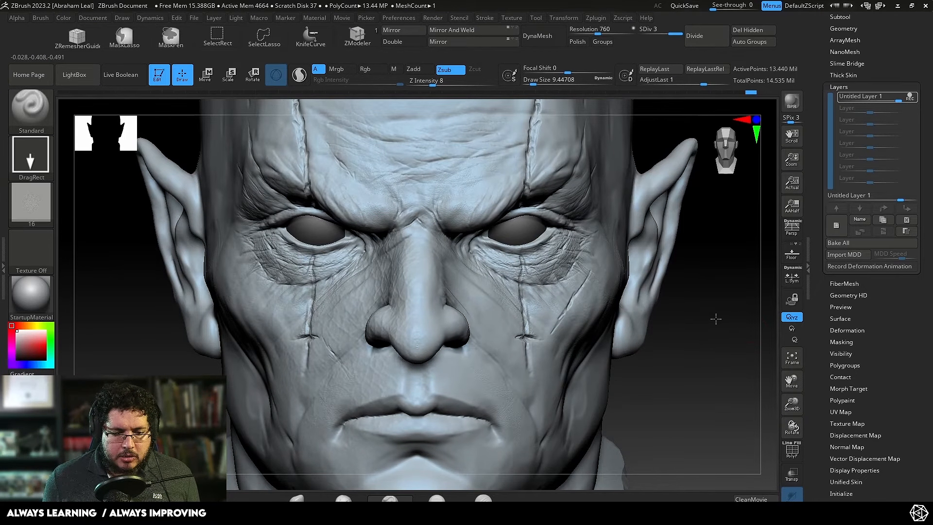
# Step: Try the skin alpha on the cheek beside the nose in Zsub, undo it, and switch the brush to Zadd
pyautogui.moveTo(756, 328)
pyautogui.mouseDown()
pyautogui.moveTo(622, 329)
pyautogui.moveTo(670, 325)
pyautogui.moveTo(672, 364)
pyautogui.mouseUp()
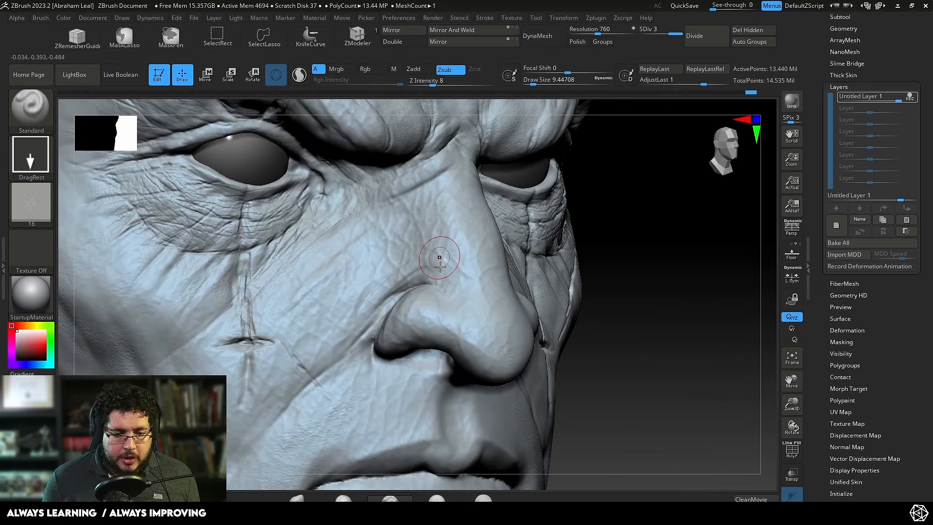
pyautogui.hotkey('ctrl', 'z')
pyautogui.click(422, 70)
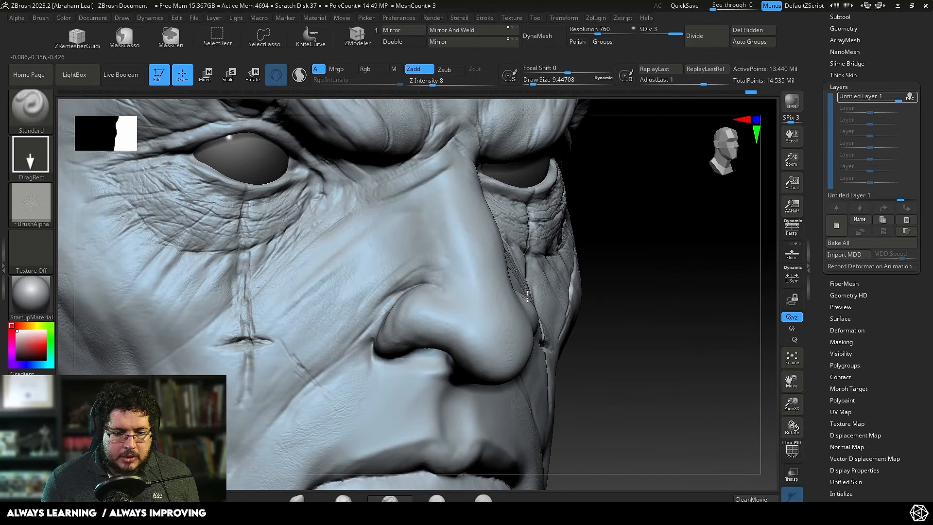
pyautogui.keyDown('alt'); pyautogui.moveTo(672, 265); pyautogui.dragTo(702, 302); pyautogui.keyUp('alt')
pyautogui.hotkey('ctrl', 'z')
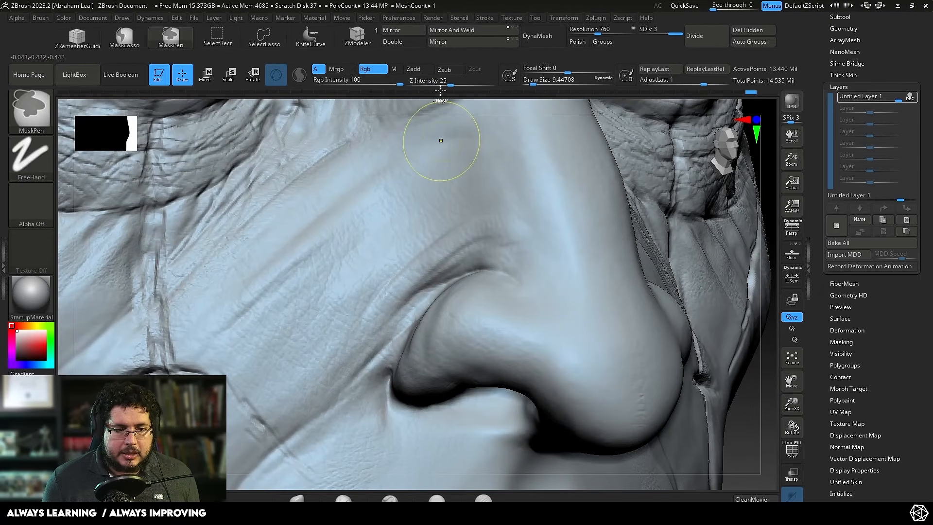
# Step: Try a skin alpha stamp on the cheek beside the nose at Z Intensity 17, and undo it
pyautogui.moveTo(446, 85); pyautogui.dragTo(456, 86)
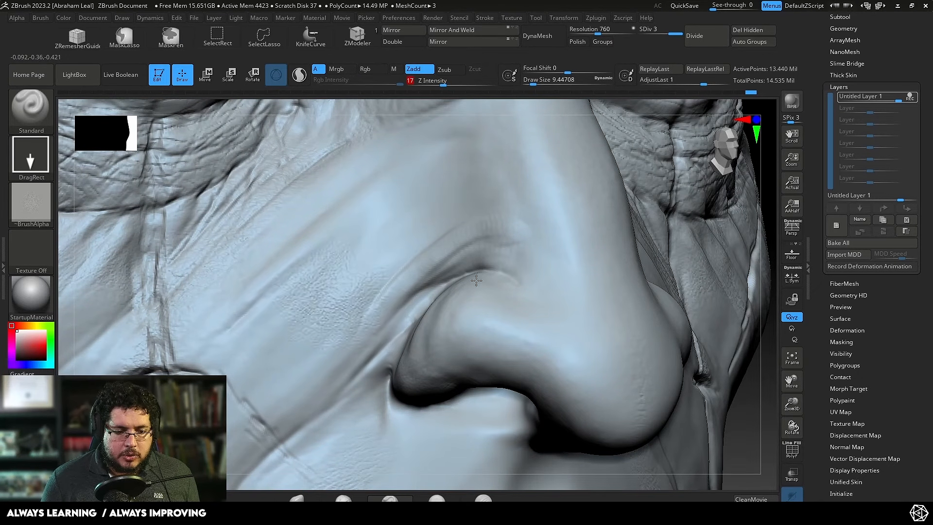
pyautogui.moveTo(476, 281); pyautogui.dragTo(602, 267)
pyautogui.keyDown('alt'); pyautogui.moveTo(765, 324); pyautogui.dragTo(716, 259); pyautogui.keyUp('alt')
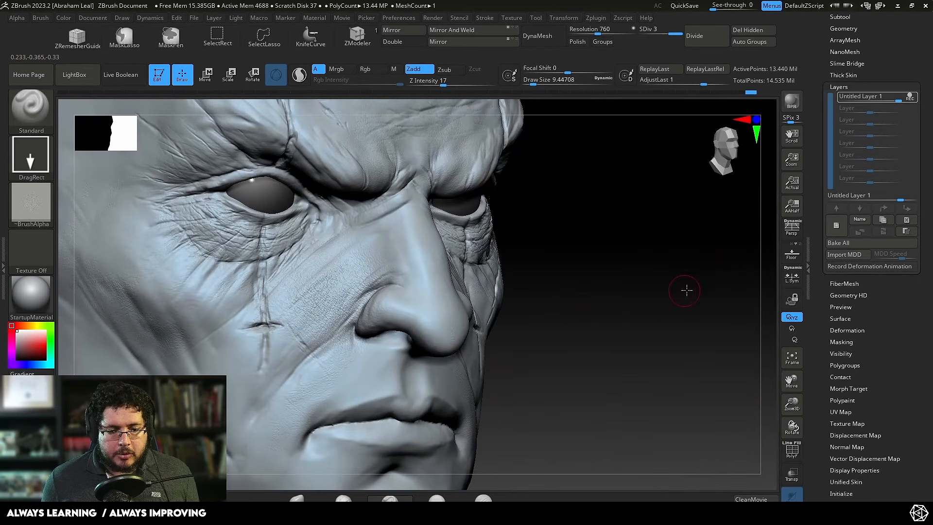
pyautogui.moveTo(687, 290)
pyautogui.mouseDown()
pyautogui.moveTo(669, 345)
pyautogui.moveTo(675, 384)
pyautogui.mouseUp()
pyautogui.hotkey('ctrl', 'z')
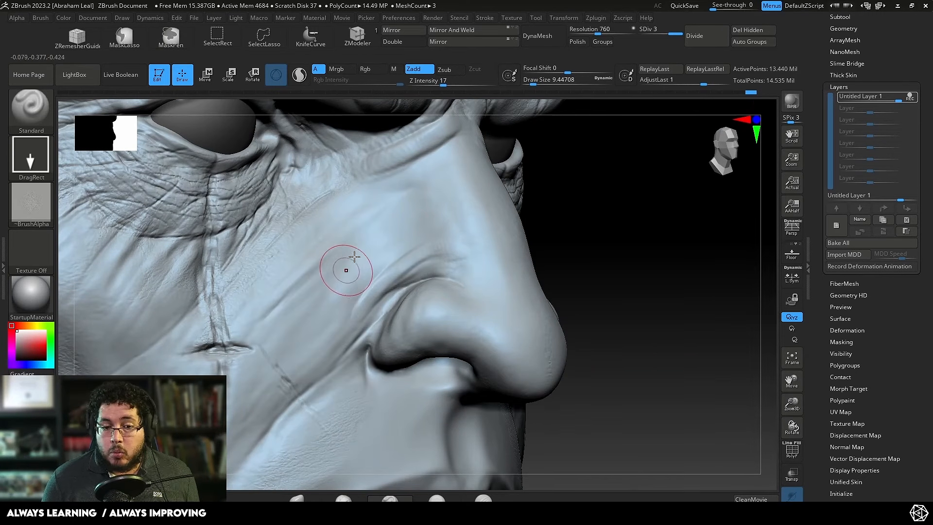
# Step: Try a larger skin alpha stamp across the cheek and side of the nose, check it on the whole face, and undo it
pyautogui.moveTo(429, 267); pyautogui.dragTo(564, 249)
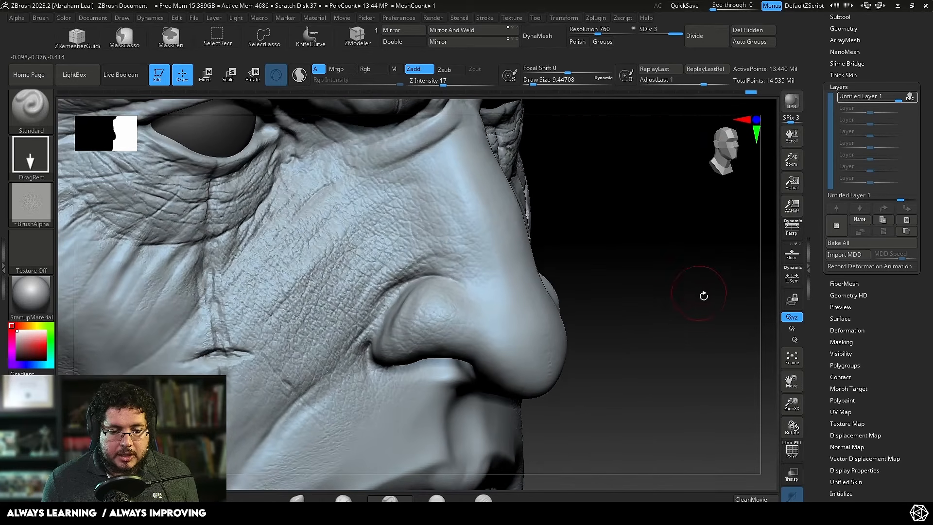
pyautogui.keyDown('alt'); pyautogui.moveTo(702, 293); pyautogui.dragTo(654, 251); pyautogui.keyUp('alt')
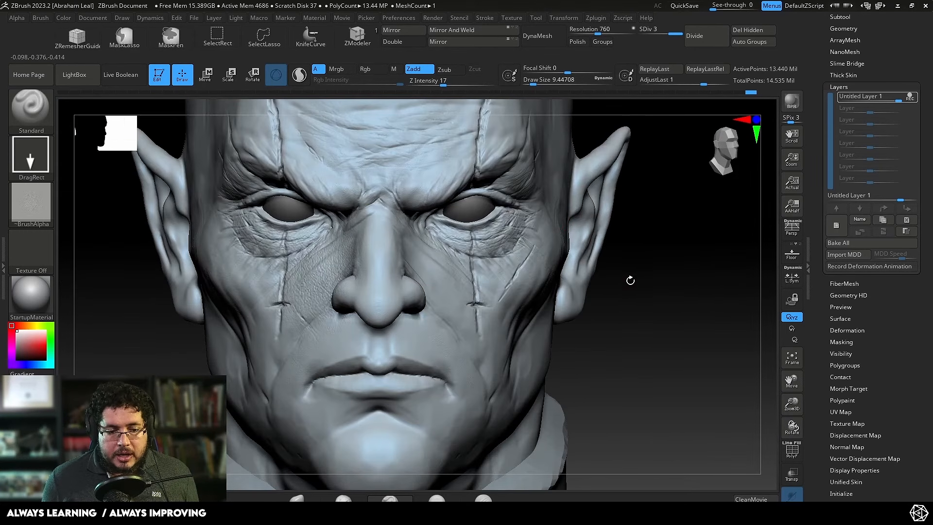
pyautogui.moveTo(673, 313); pyautogui.dragTo(653, 253)
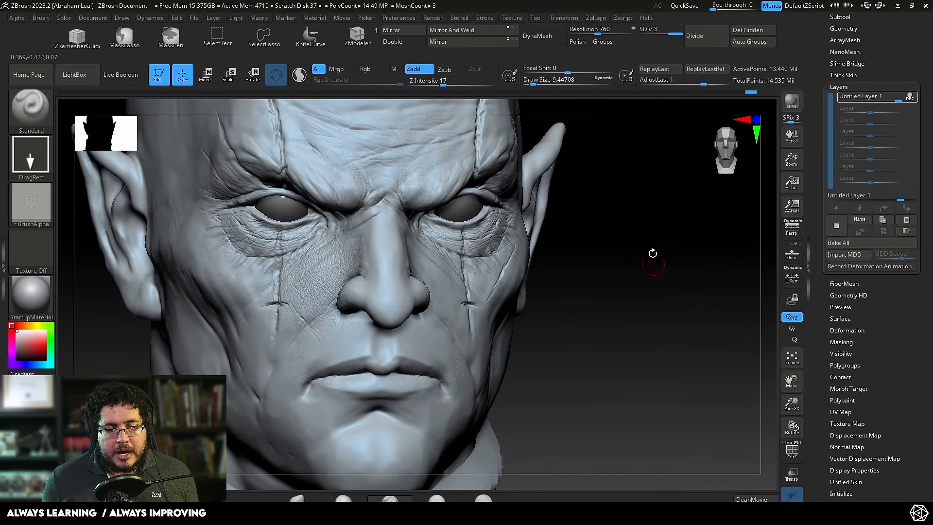
pyautogui.moveTo(639, 285); pyautogui.dragTo(653, 275)
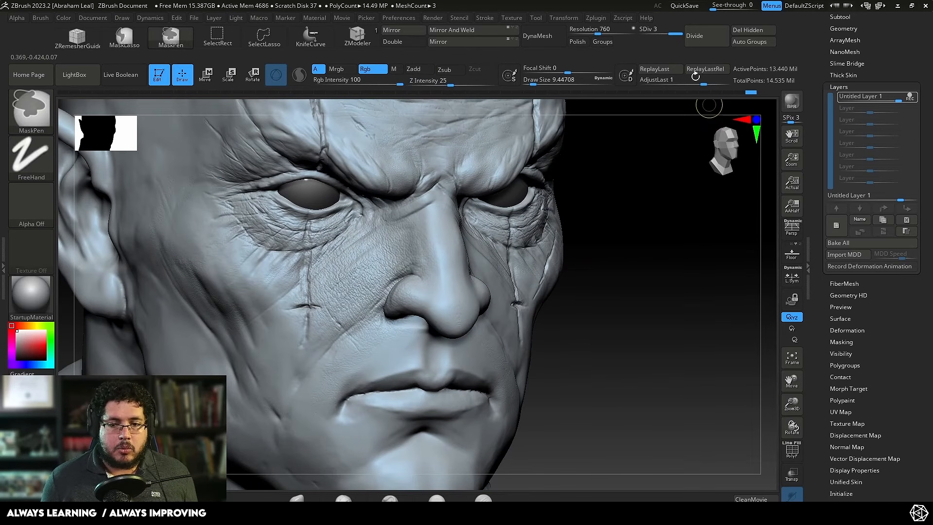
pyautogui.hotkey('ctrl', 'z')
# Step: Turn off layer recording and bake the layer into the head, and subdivide the mesh to SDiv 4
pyautogui.hotkey('ctrl', 'd')
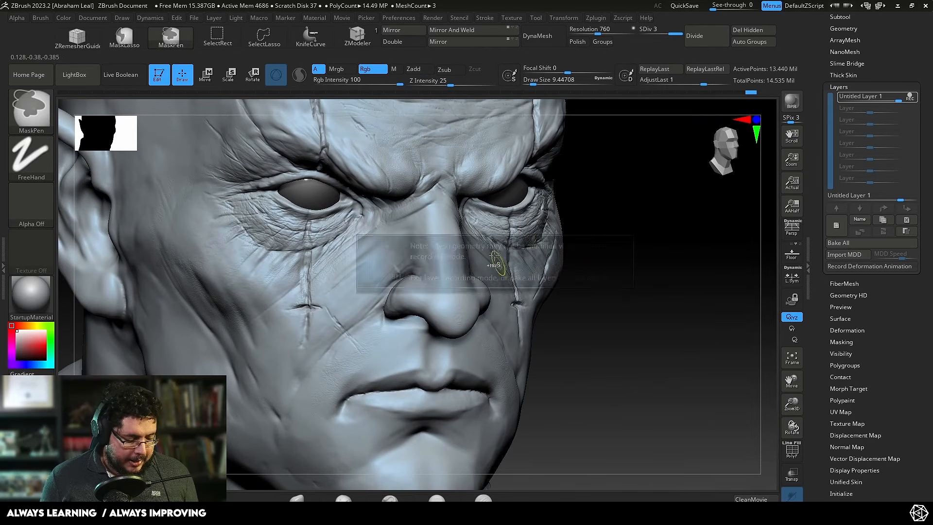
pyautogui.click(909, 97)
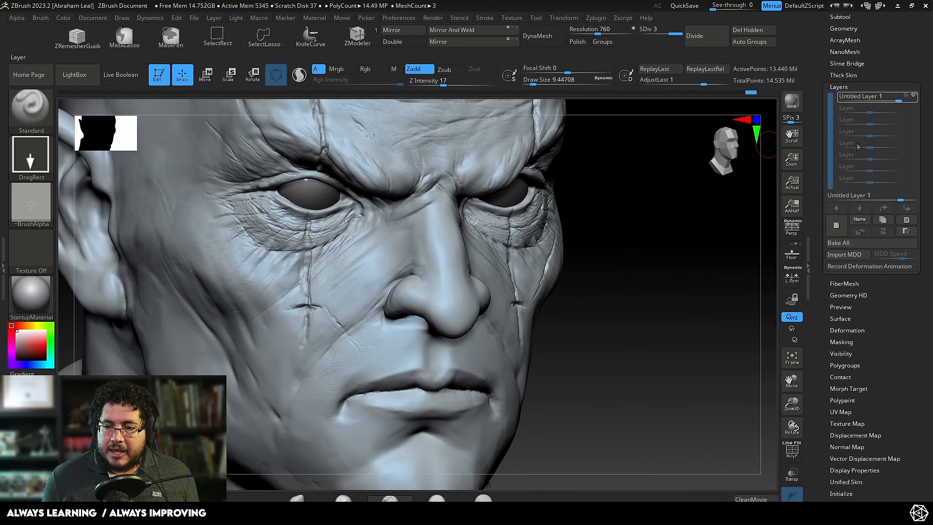
pyautogui.click(837, 242)
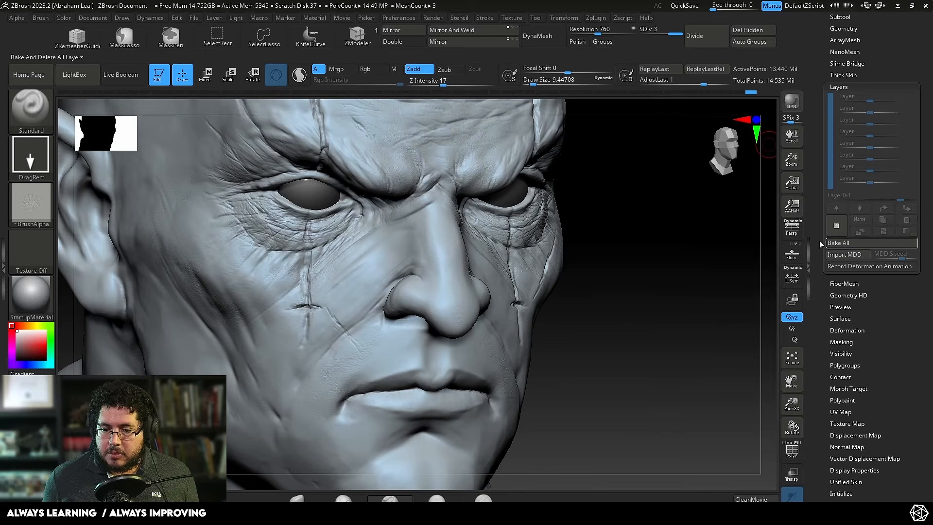
pyautogui.click(859, 87)
pyautogui.hotkey('ctrl', 'd')
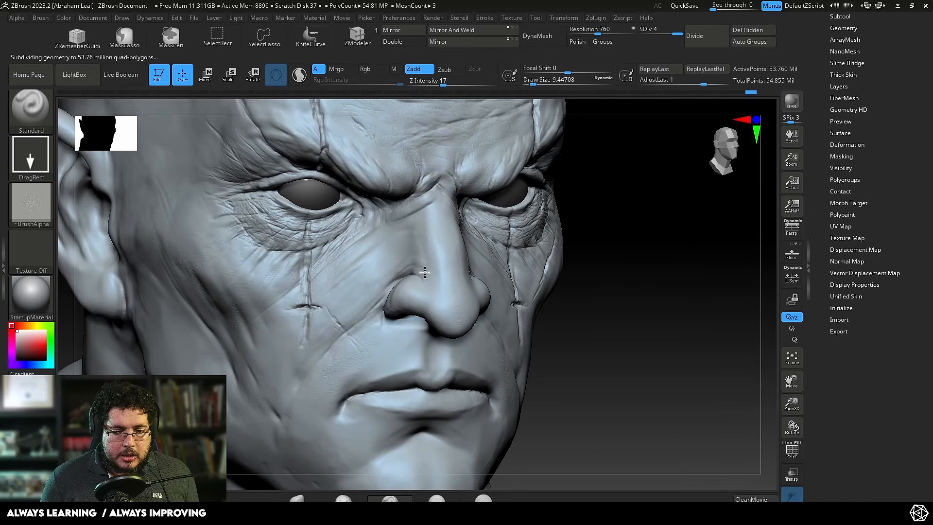
# Step: Try a large skin alpha stamp over the cheek and nose on the subdivided mesh, and undo it
pyautogui.moveTo(680, 227); pyautogui.dragTo(684, 249)
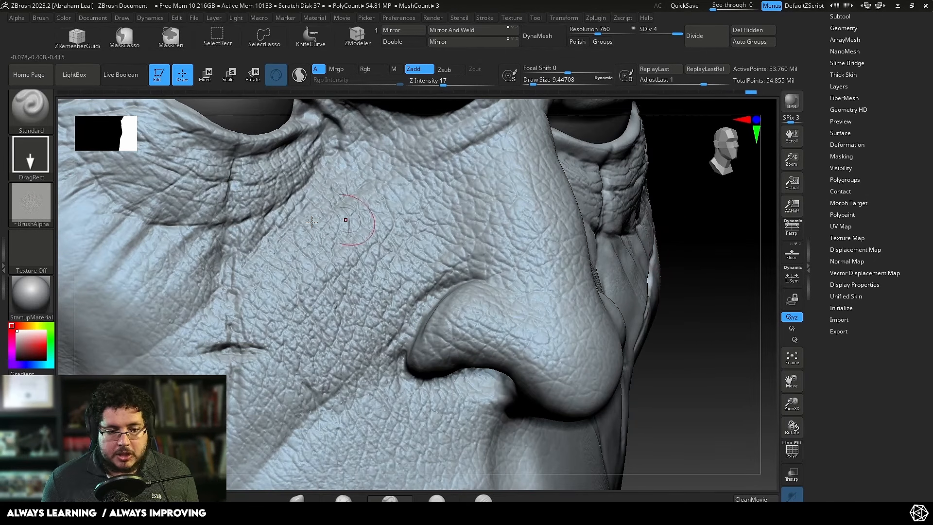
pyautogui.press('ctrl')
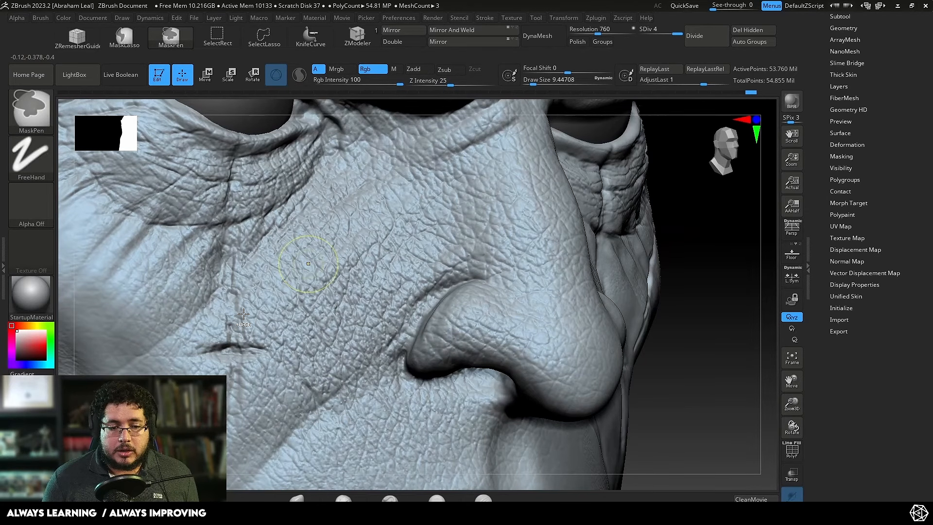
pyautogui.hotkey('ctrl', 'z')
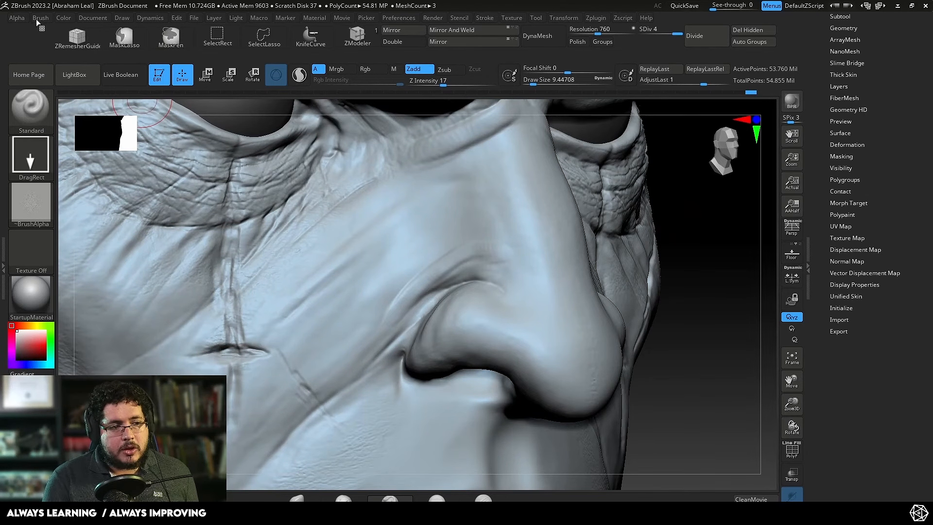
# Step: Set the skin alpha's MidValue to 50 in its Modify settings
pyautogui.click(17, 18)
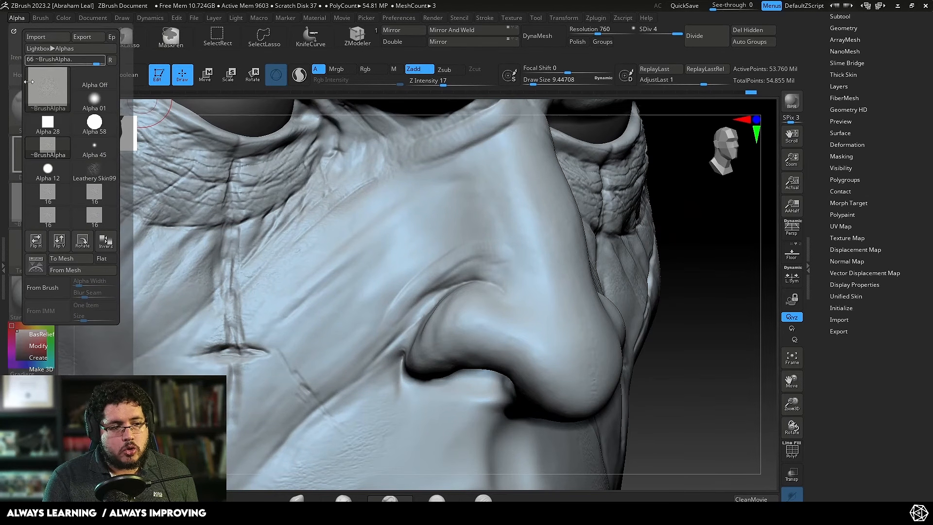
pyautogui.click(46, 345)
pyautogui.moveTo(123, 411); pyautogui.dragTo(124, 339)
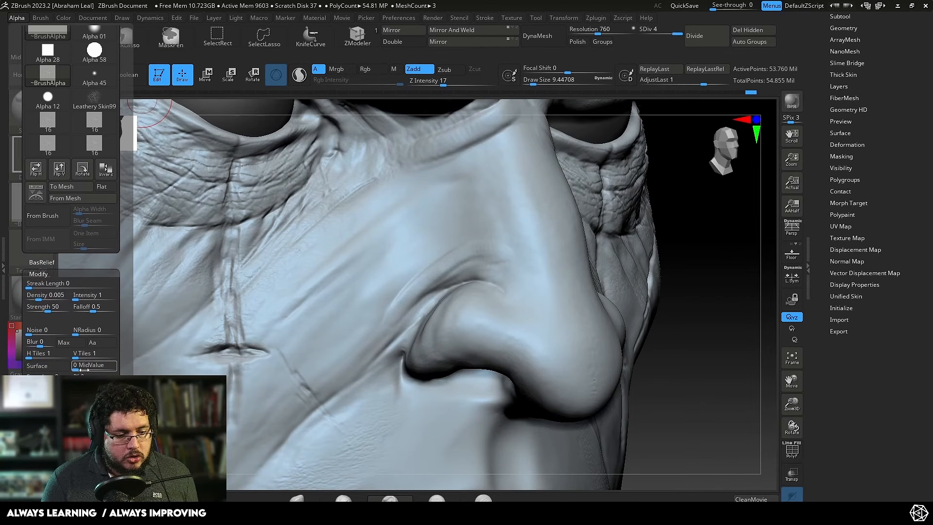
pyautogui.moveTo(94, 369); pyautogui.dragTo(93, 369)
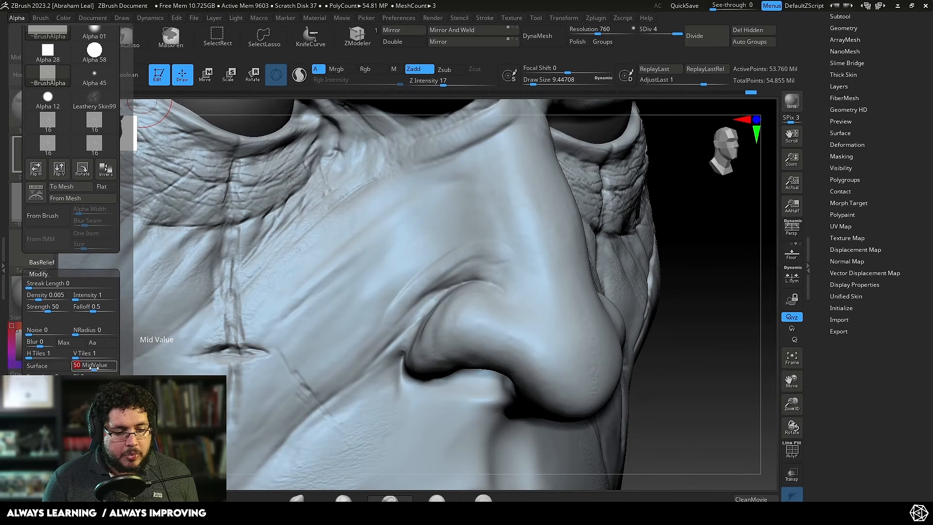
# Step: Try the adjusted skin alpha on the cheek beside the nose at Z Intensity 17, and undo it
pyautogui.moveTo(376, 271)
pyautogui.mouseDown()
pyautogui.moveTo(570, 234)
pyautogui.moveTo(574, 219)
pyautogui.mouseUp()
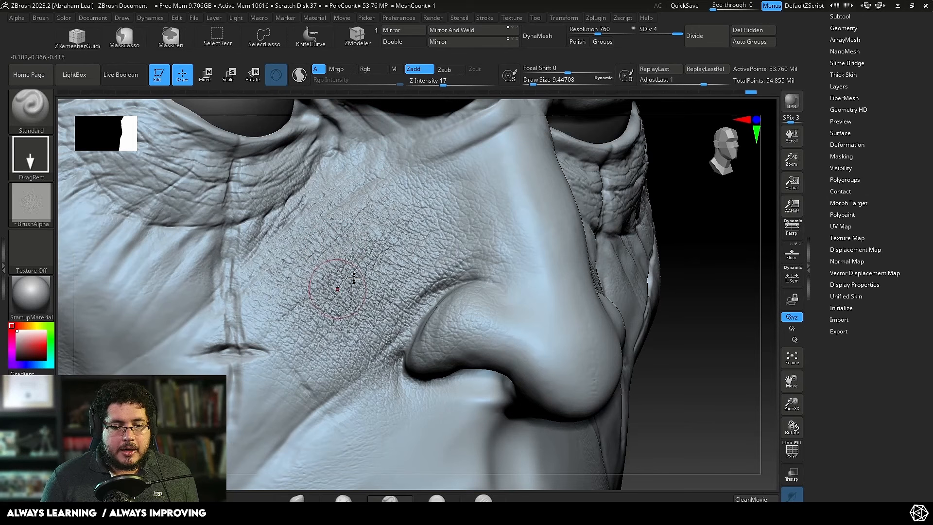
pyautogui.press('ctrl')
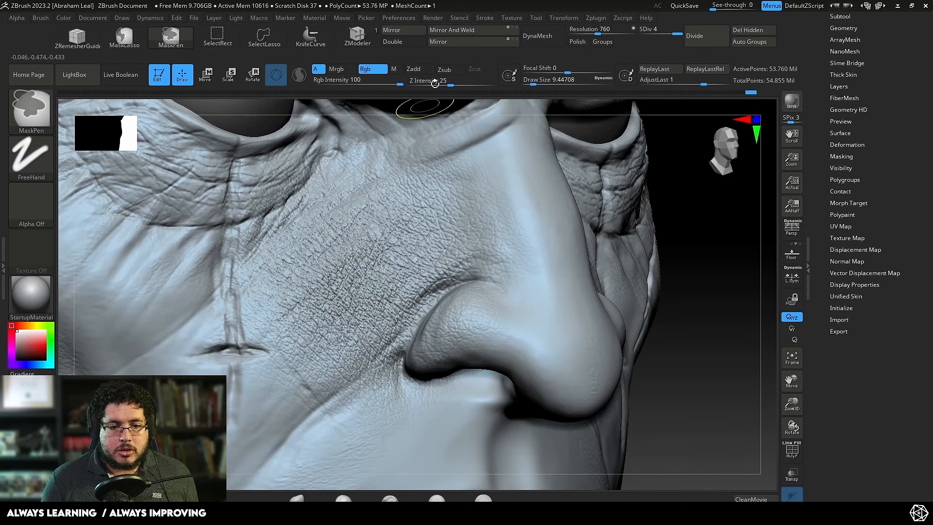
pyautogui.hotkey('ctrl', 'z')
# Step: Stamp fine skin texture over the cheek, under-eye area and nose with the skin alpha at Z Intensity 7
pyautogui.moveTo(440, 85); pyautogui.dragTo(432, 84)
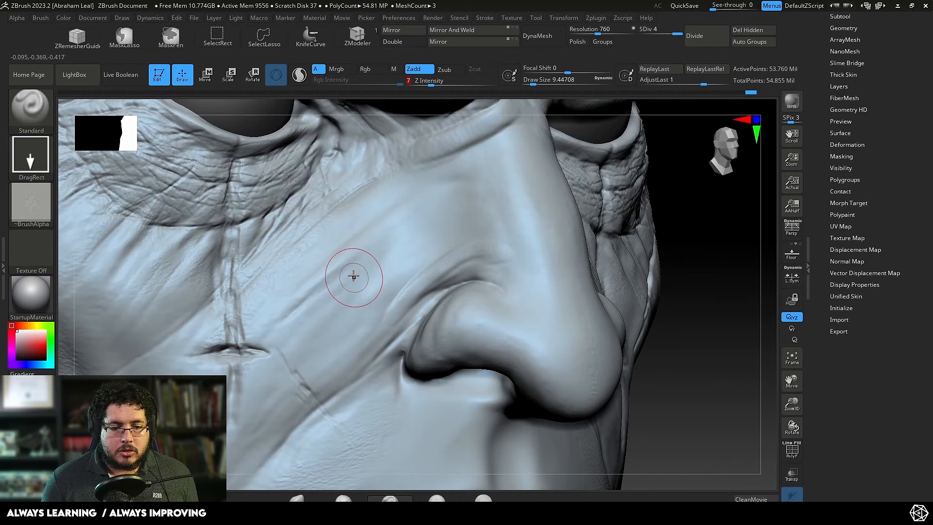
pyautogui.moveTo(352, 271); pyautogui.dragTo(429, 265)
pyautogui.moveTo(499, 243); pyautogui.dragTo(547, 228)
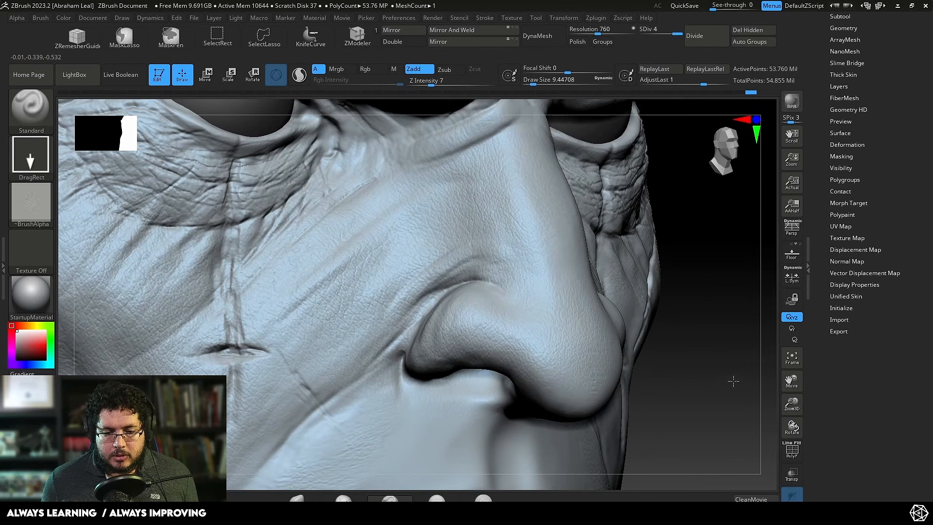
pyautogui.moveTo(731, 362); pyautogui.dragTo(626, 347)
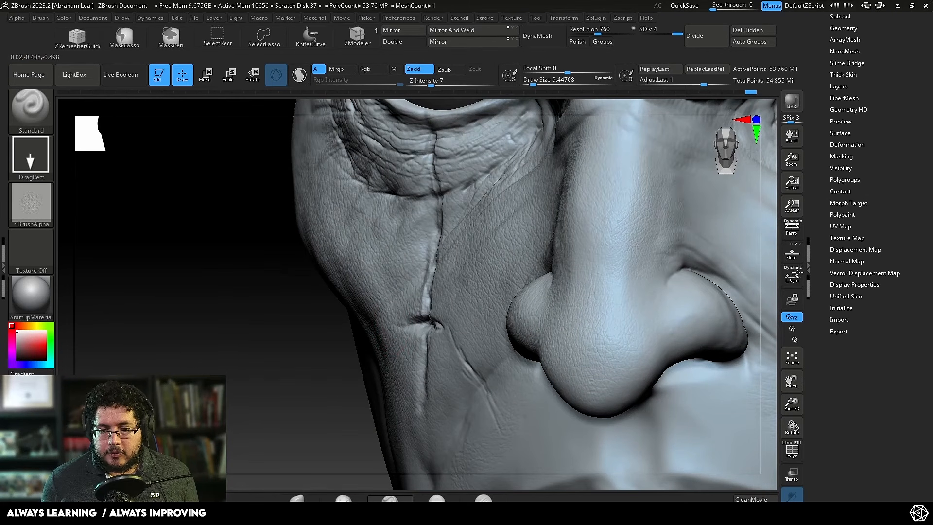
pyautogui.keyDown('alt'); pyautogui.moveTo(675, 141); pyautogui.dragTo(560, 228, button='right'); pyautogui.keyUp('alt')
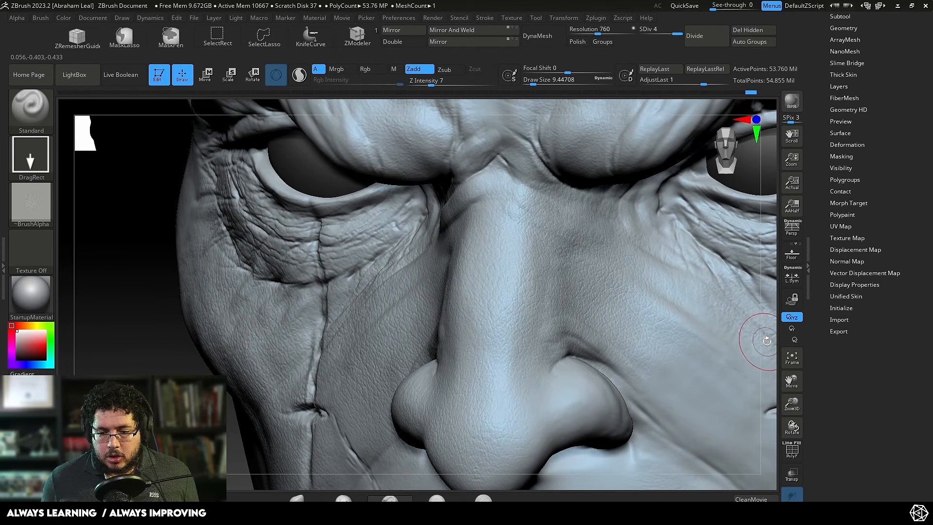
# Step: Stamp fine skin texture over the cheek, the nose and the area around the mouth at Z Intensity 7
pyautogui.keyDown('alt'); pyautogui.moveTo(718, 290); pyautogui.dragTo(586, 175, button='right'); pyautogui.keyUp('alt')
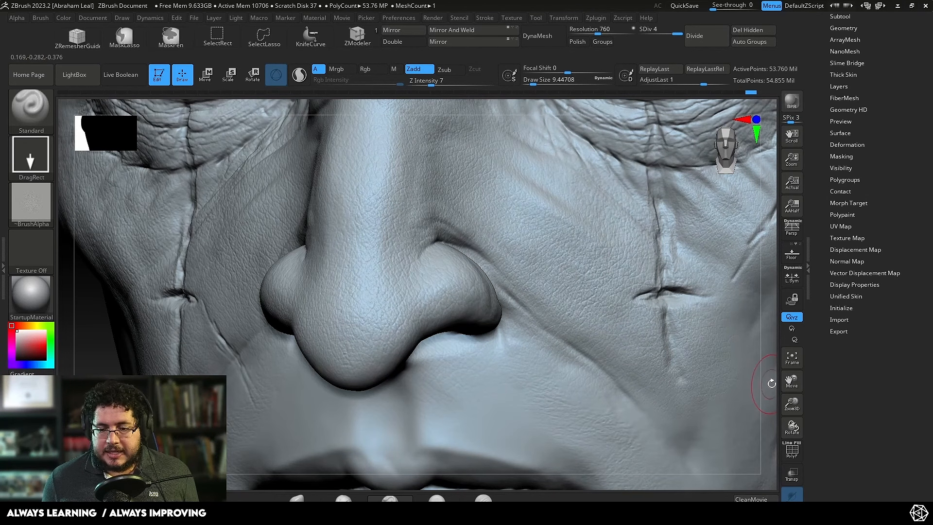
pyautogui.moveTo(764, 388); pyautogui.dragTo(733, 246, button='right')
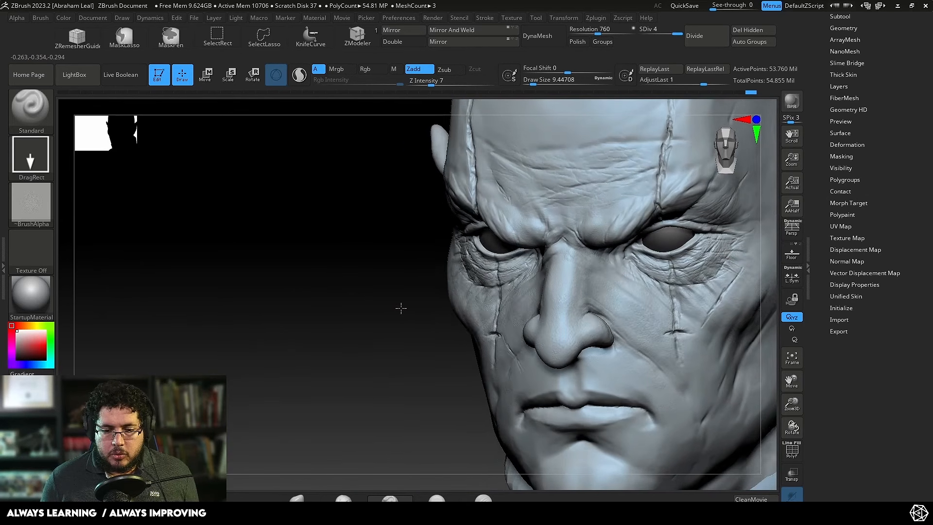
pyautogui.moveTo(400, 306); pyautogui.dragTo(554, 228, button='right')
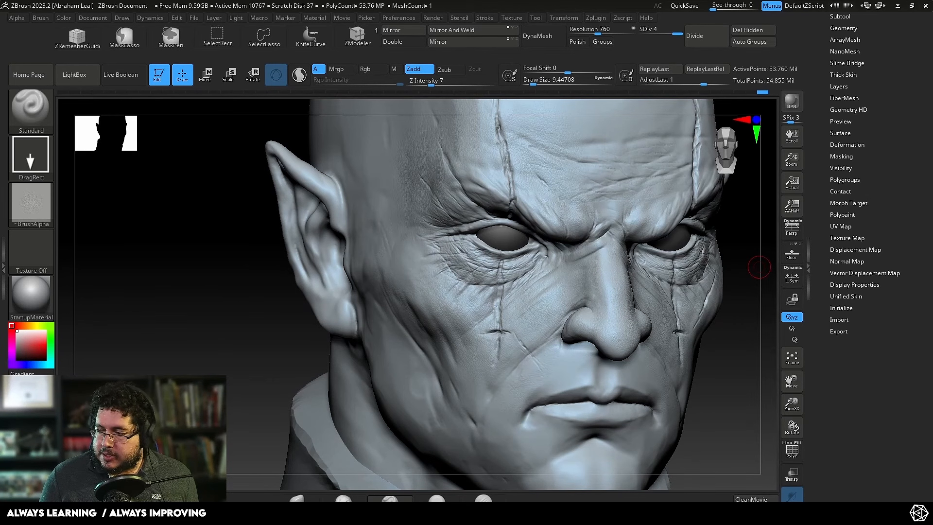
pyautogui.keyDown('shift'); pyautogui.moveTo(759, 267); pyautogui.dragTo(756, 327); pyautogui.keyUp('shift')
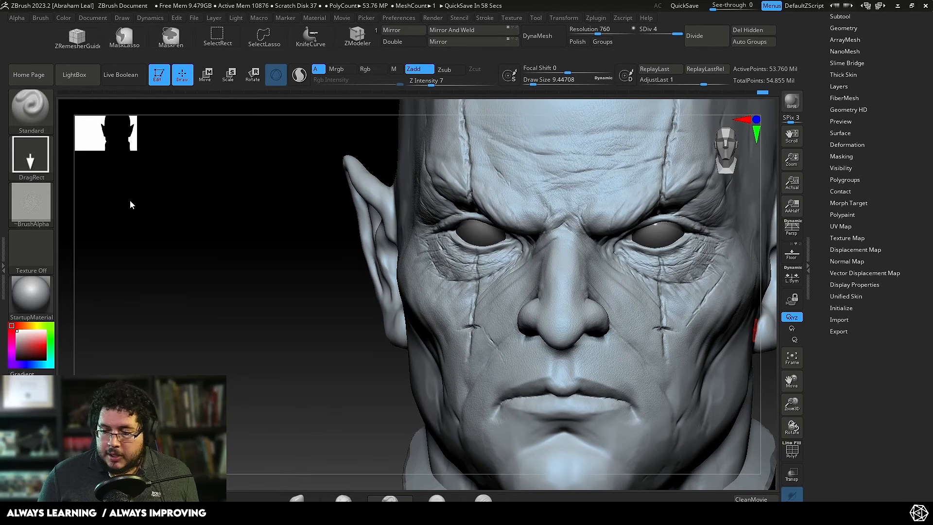
pyautogui.moveTo(166, 255); pyautogui.dragTo(301, 277)
pyautogui.moveTo(744, 266)
pyautogui.keyDown('alt'); pyautogui.mouseDown(button='right')
pyautogui.moveTo(706, 273)
pyautogui.moveTo(739, 361)
pyautogui.moveTo(723, 387)
pyautogui.mouseUp(button='right'); pyautogui.keyUp('alt')
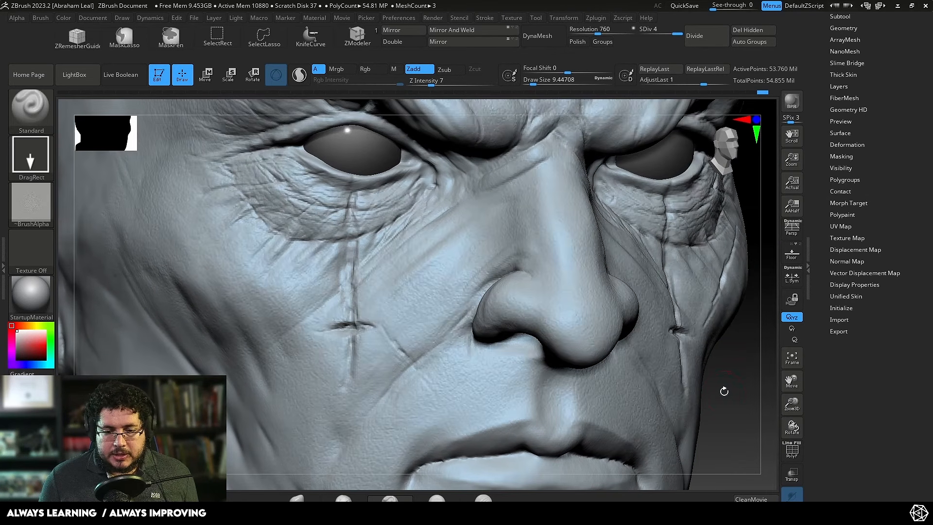
# Step: Load the 24.psd skin alpha from the maleFace_40s_04 alpha folder for the Standard brush
pyautogui.click(73, 74)
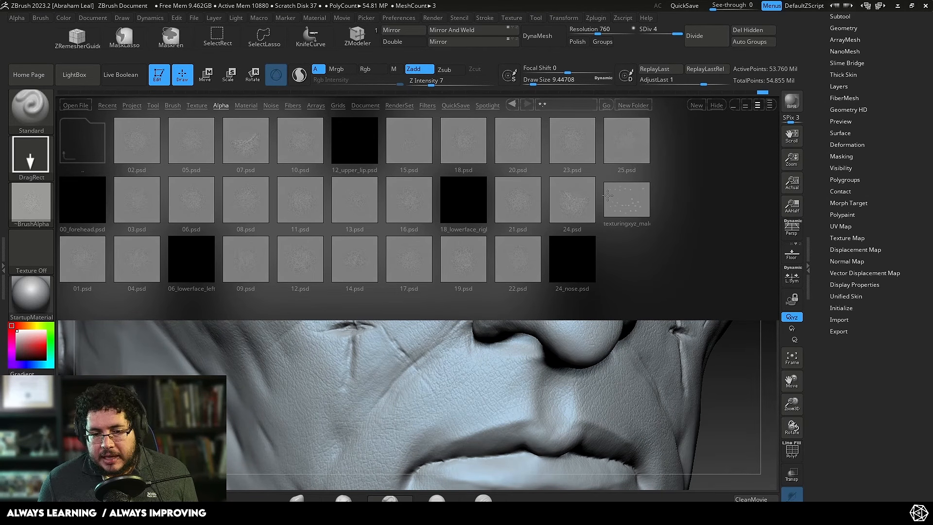
pyautogui.click(581, 213)
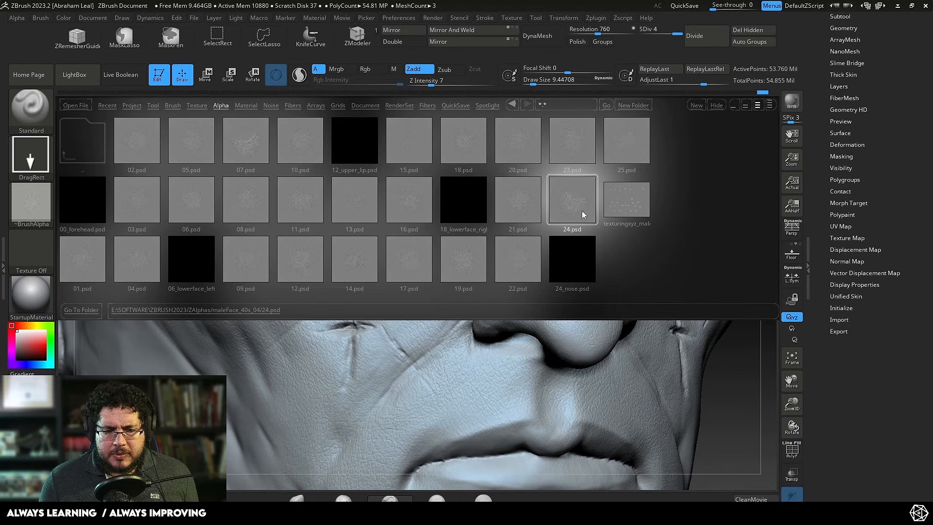
pyautogui.doubleClick(569, 202)
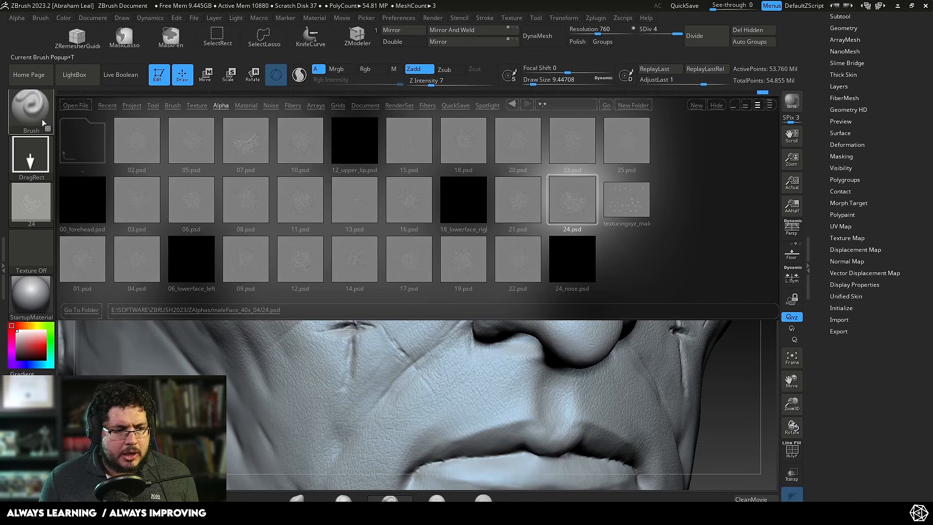
pyautogui.click(74, 74)
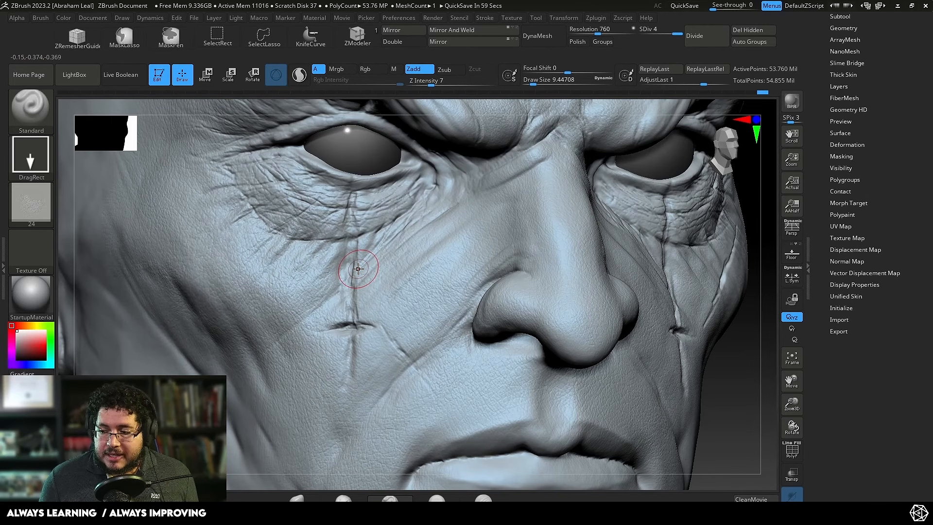
# Step: Try the new skin alpha on the wrinkles under the eye at Z Intensity 20, and undo it
pyautogui.press('ctrl')
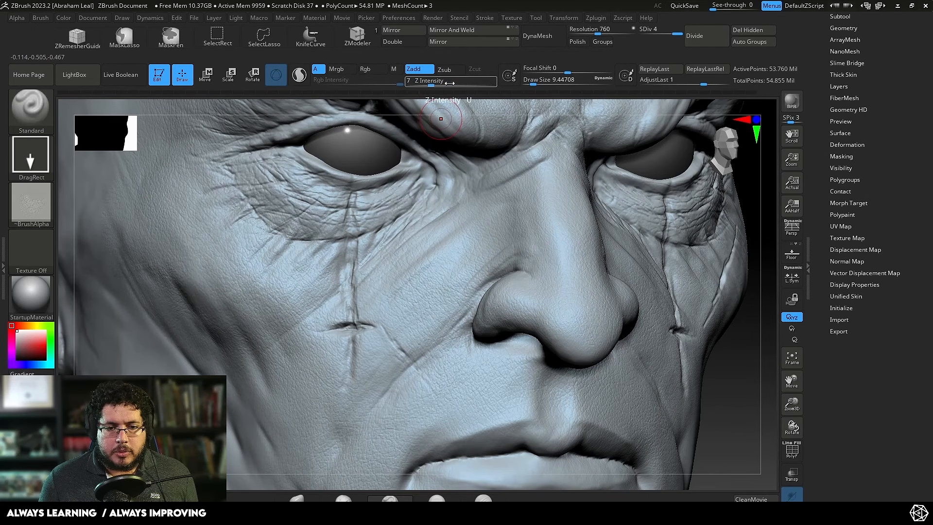
pyautogui.moveTo(441, 81); pyautogui.dragTo(447, 81)
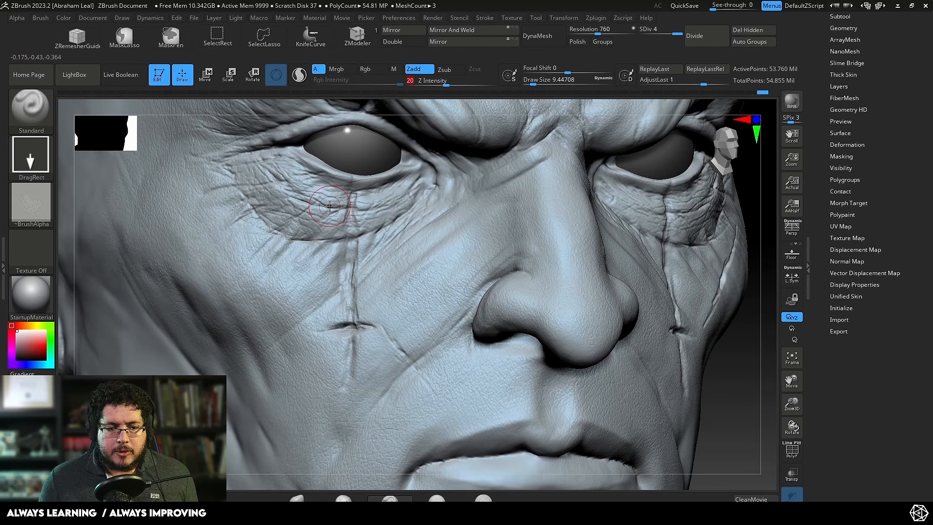
pyautogui.moveTo(329, 206); pyautogui.dragTo(336, 102)
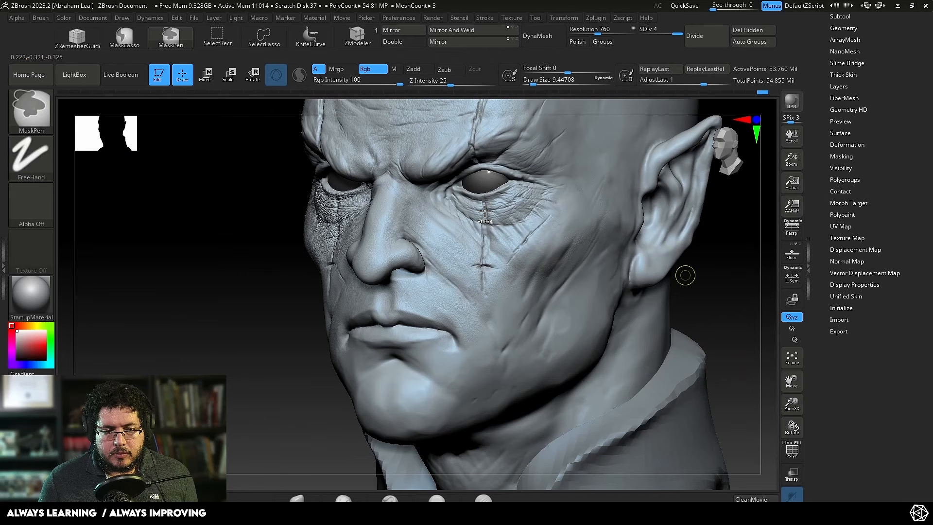
pyautogui.hotkey('ctrl', 'z')
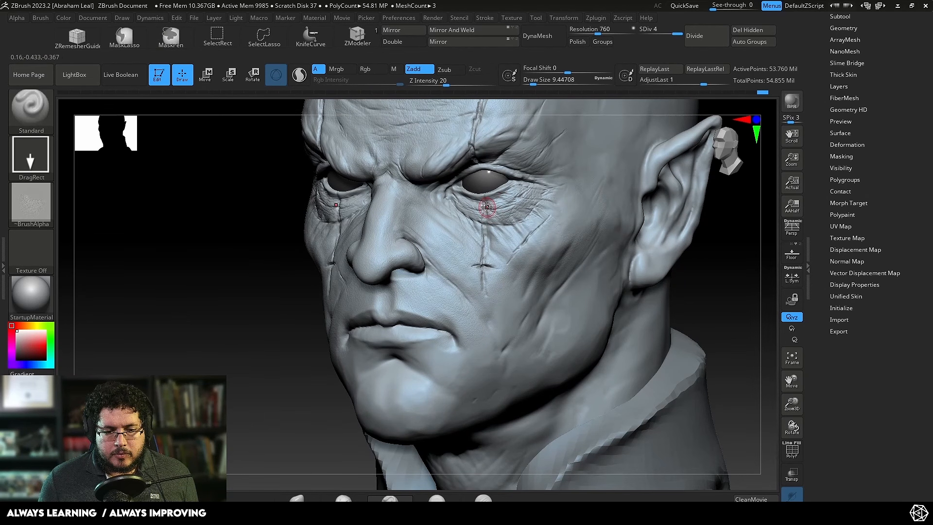
# Step: Set Z Intensity to 9 and stamp the skin alpha over the under-eye area and upper cheek
pyautogui.click(22, 17)
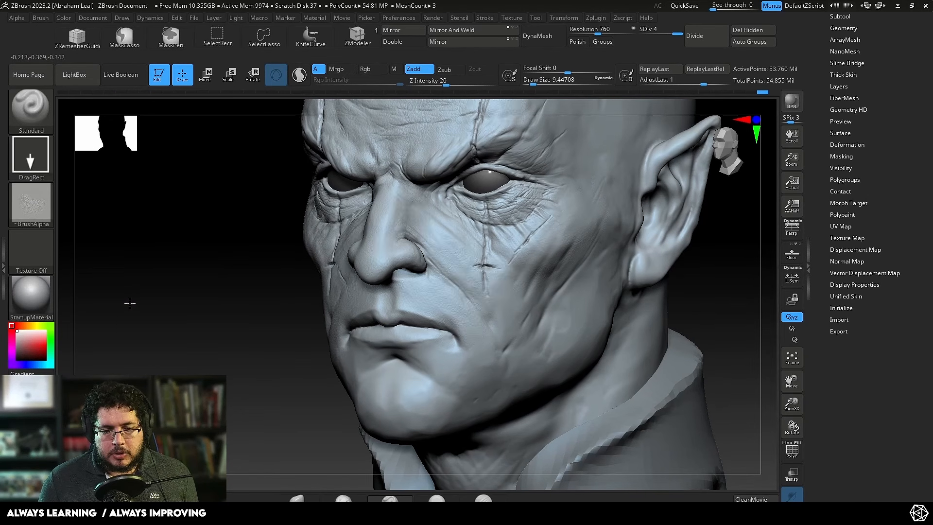
pyautogui.keyDown('alt'); pyautogui.moveTo(159, 309); pyautogui.dragTo(135, 325); pyautogui.keyUp('alt')
pyautogui.moveTo(445, 81); pyautogui.dragTo(434, 82)
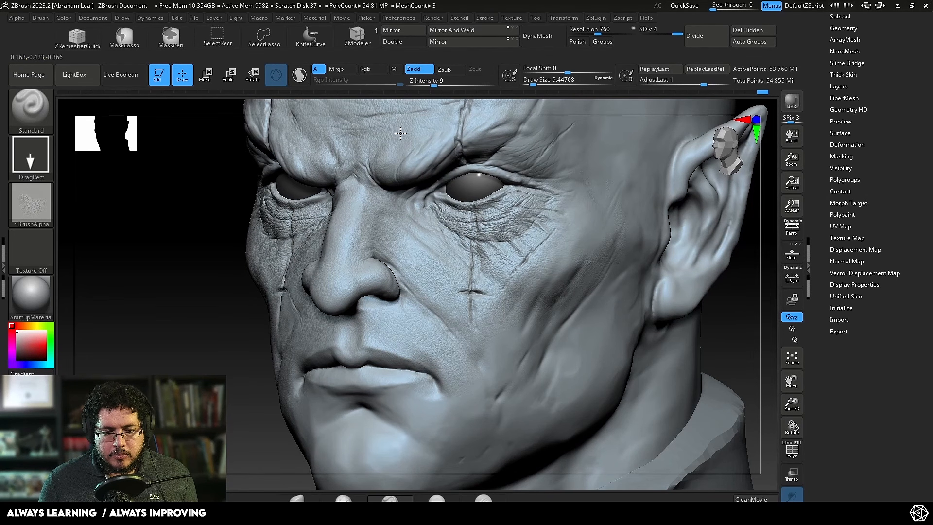
pyautogui.moveTo(202, 343)
pyautogui.mouseDown()
pyautogui.moveTo(645, 299)
pyautogui.moveTo(637, 300)
pyautogui.mouseUp()
pyautogui.keyDown('alt'); pyautogui.moveTo(162, 360); pyautogui.dragTo(170, 437); pyautogui.keyUp('alt')
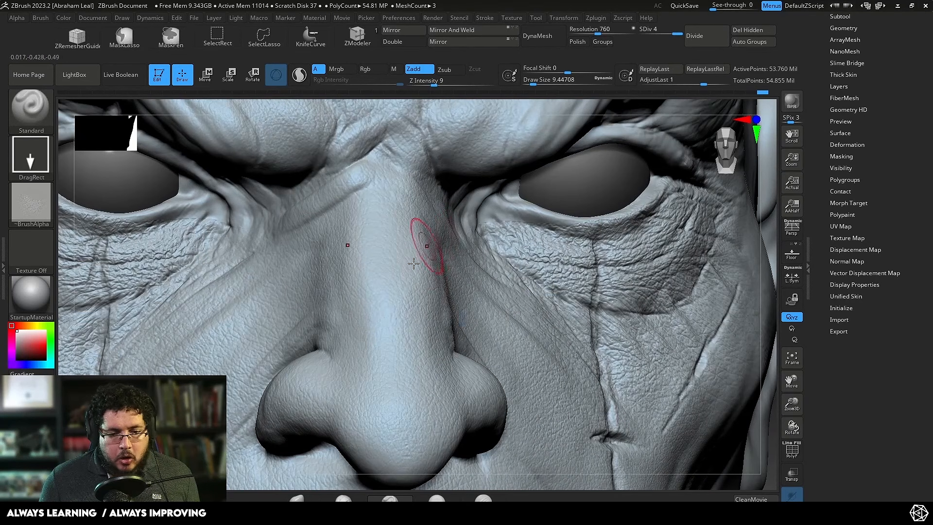
pyautogui.keyDown('alt'); pyautogui.moveTo(756, 264); pyautogui.dragTo(739, 274); pyautogui.keyUp('alt')
pyautogui.keyDown('shift'); pyautogui.moveTo(738, 316); pyautogui.dragTo(736, 305); pyautogui.keyUp('shift')
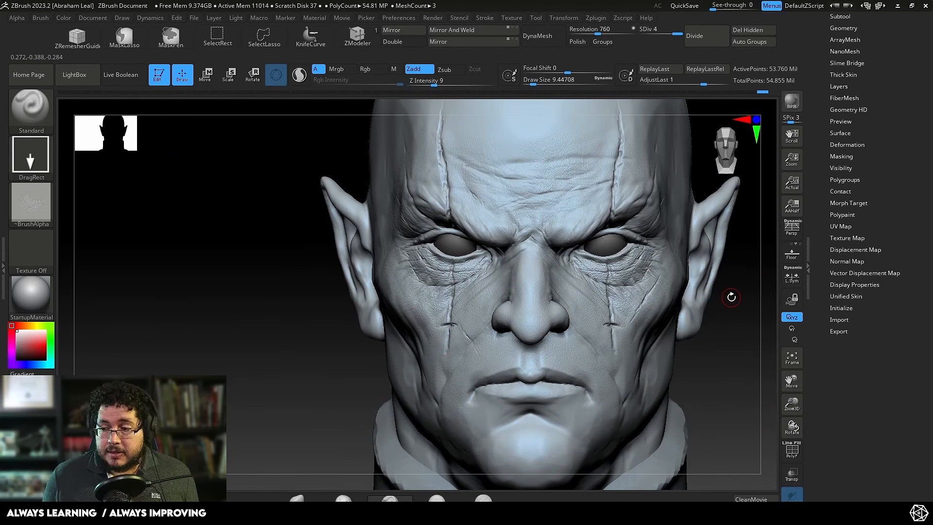
pyautogui.moveTo(254, 354)
pyautogui.mouseDown()
pyautogui.moveTo(616, 354)
pyautogui.moveTo(693, 233)
pyautogui.moveTo(674, 205)
pyautogui.mouseUp()
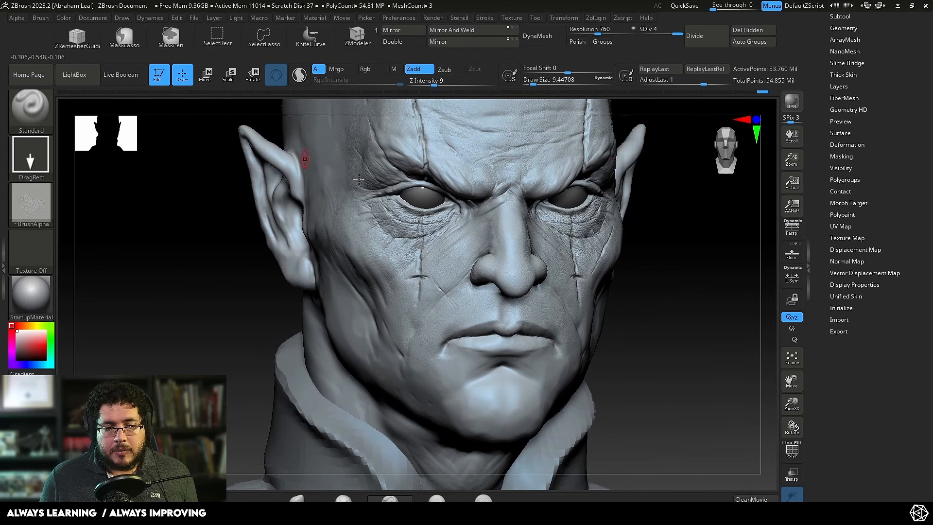
pyautogui.moveTo(692, 270); pyautogui.dragTo(672, 234)
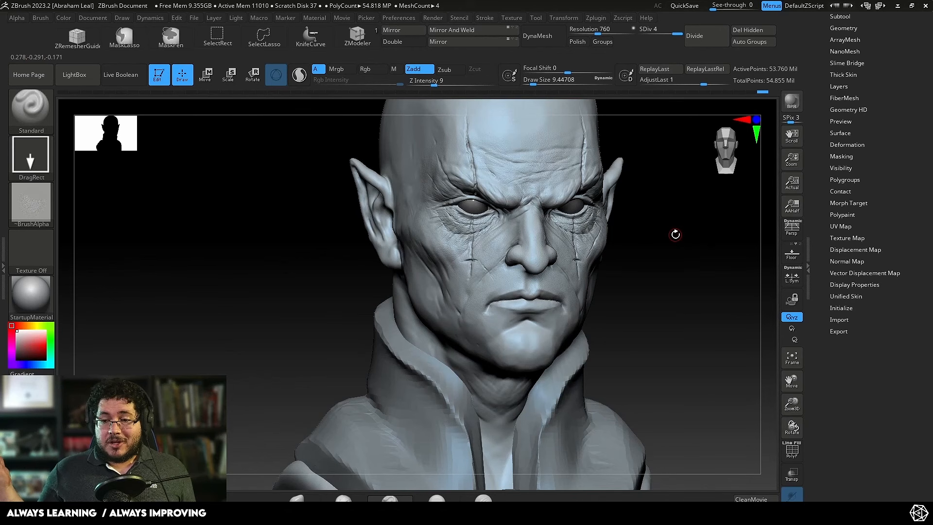
pyautogui.keyDown('alt'); pyautogui.moveTo(685, 262); pyautogui.dragTo(706, 313); pyautogui.keyUp('alt')
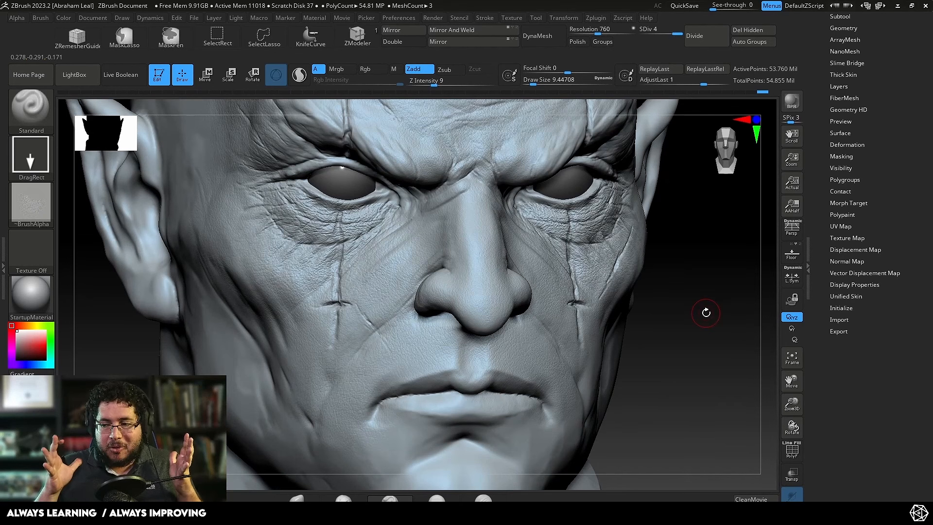